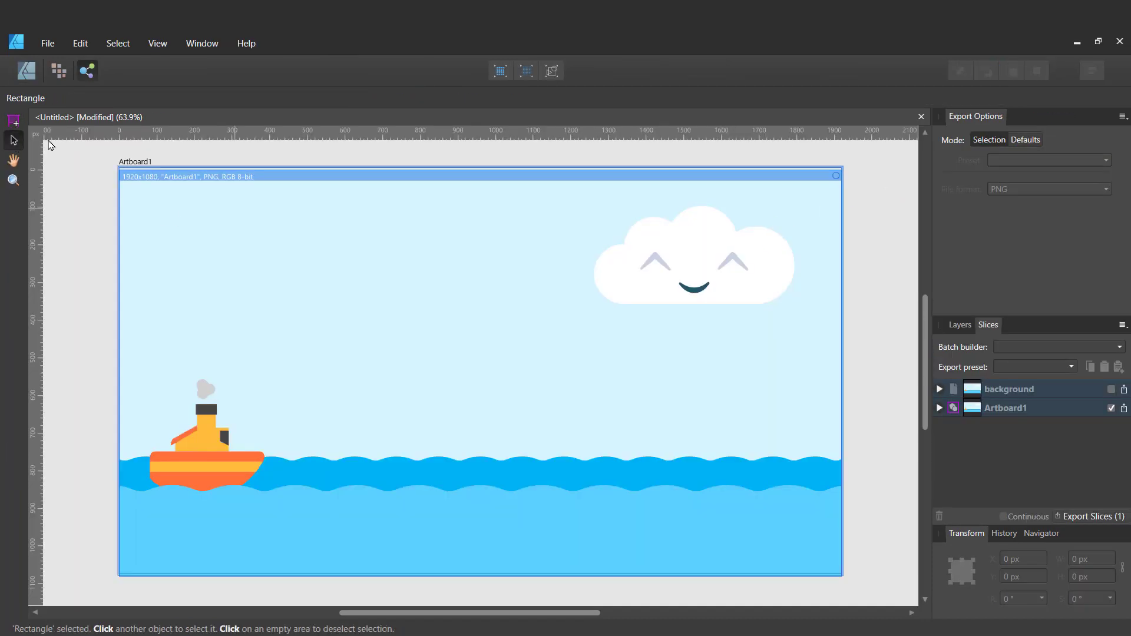
# Create separate export slices for the cloud, the smoke, the boat and both wave shapes
pyautogui.click(960, 325)
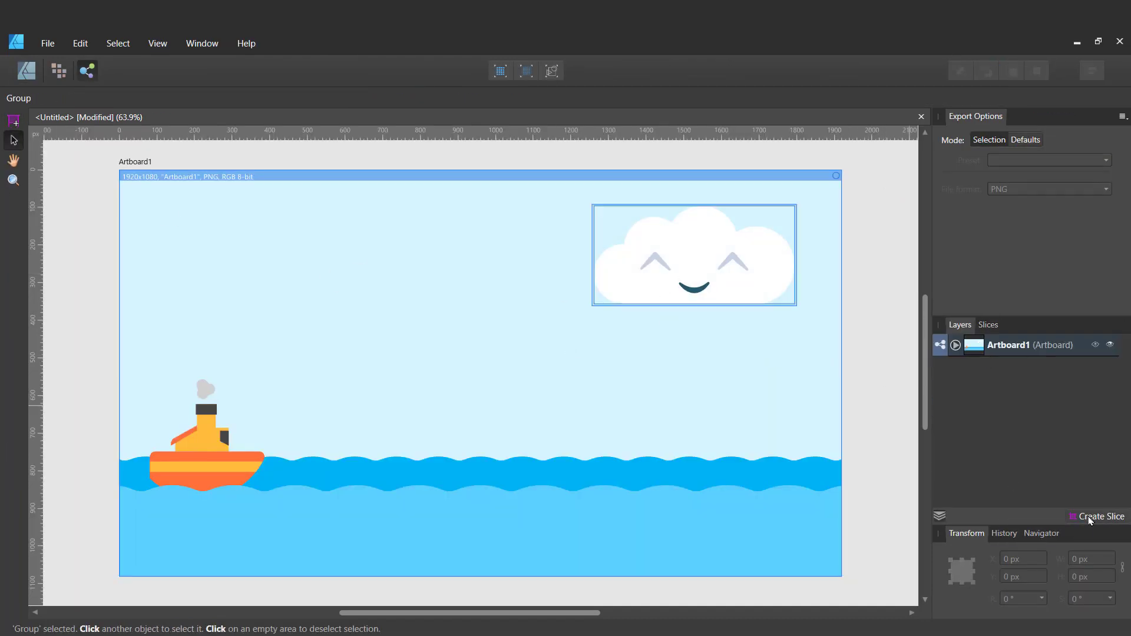
pyautogui.click(1089, 517)
pyautogui.moveTo(90, 342); pyautogui.dragTo(230, 409)
pyautogui.click(1088, 519)
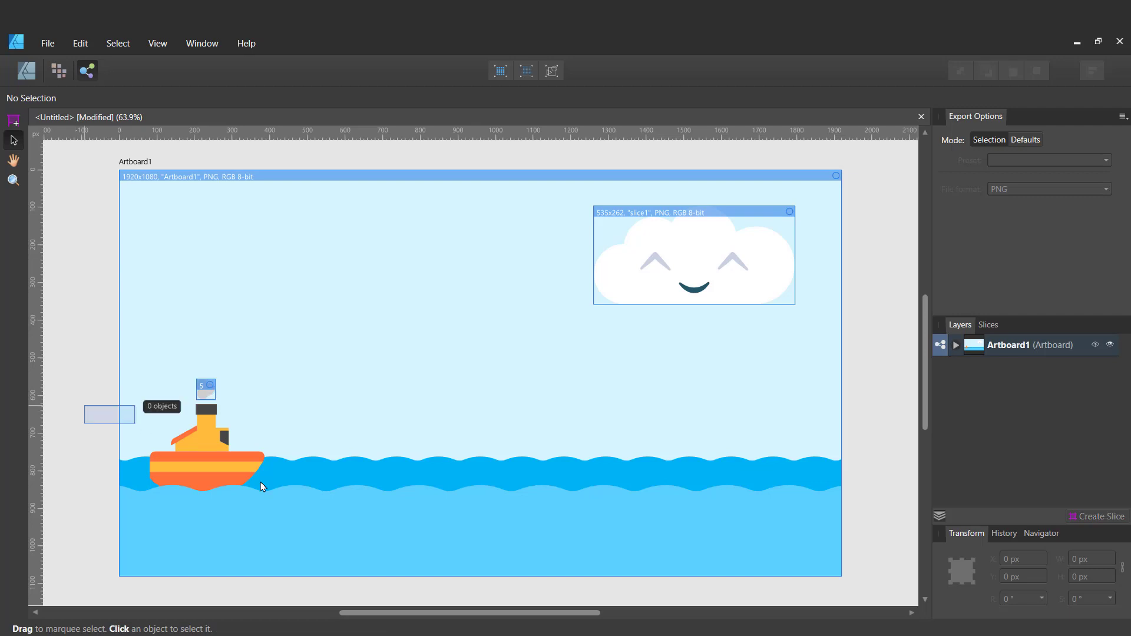
pyautogui.moveTo(90, 397); pyautogui.dragTo(311, 507)
pyautogui.click(1096, 518)
pyautogui.click(1095, 516)
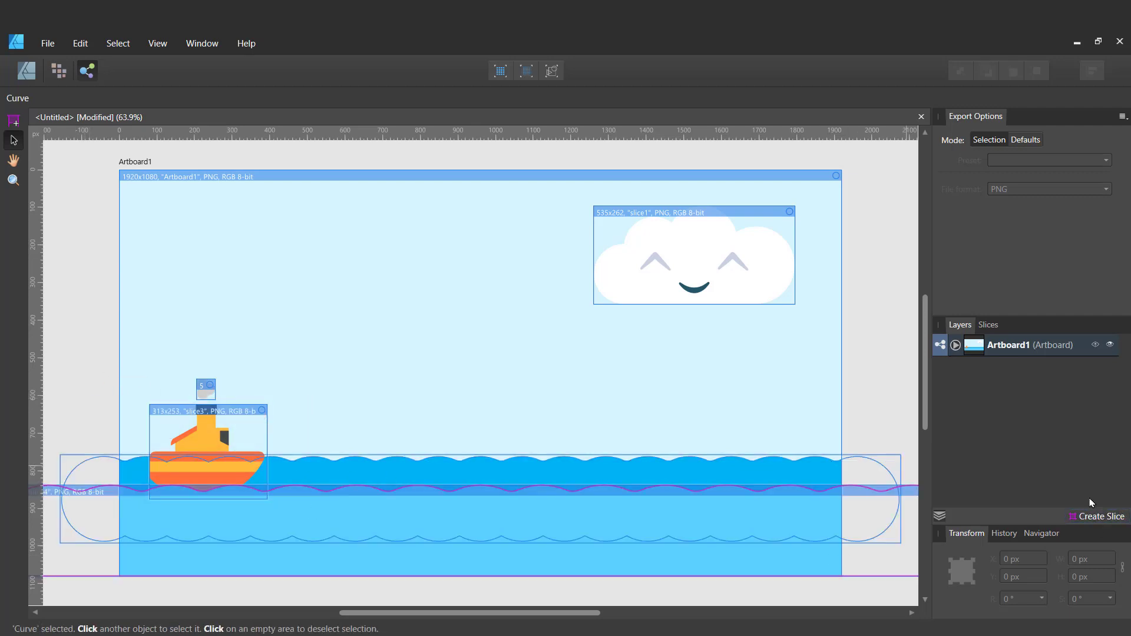
# Select Artboard1 and slices 1 to 5 together and choose an export preset for them
pyautogui.click(987, 325)
pyautogui.keyDown('shift'); pyautogui.click(1037, 499); pyautogui.keyUp('shift')
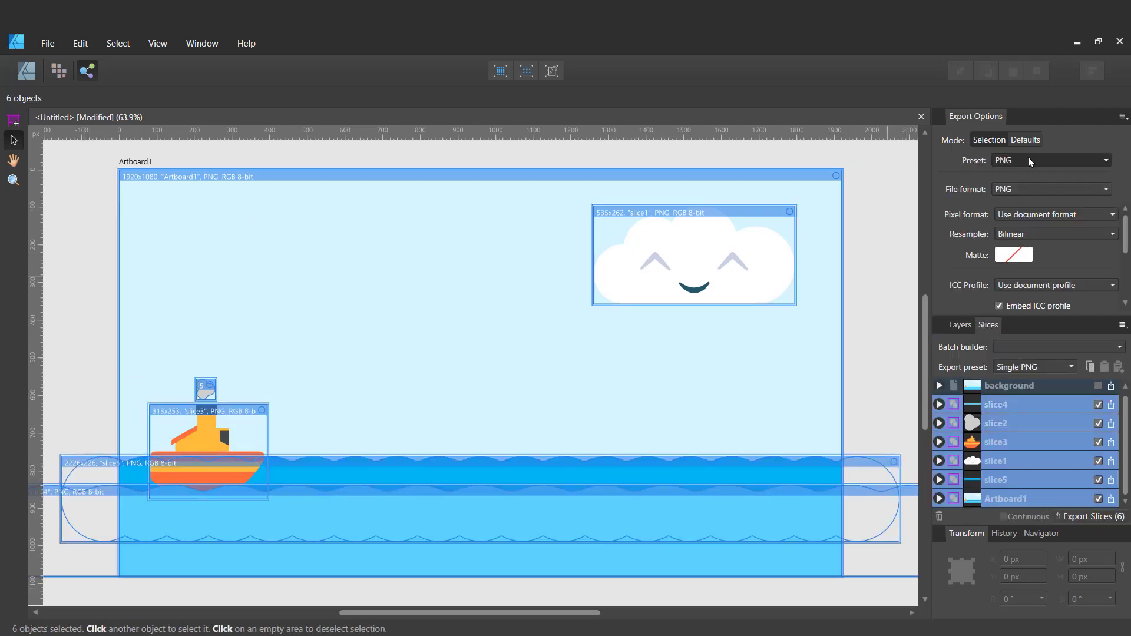
pyautogui.click(1047, 161)
pyautogui.click(1049, 176)
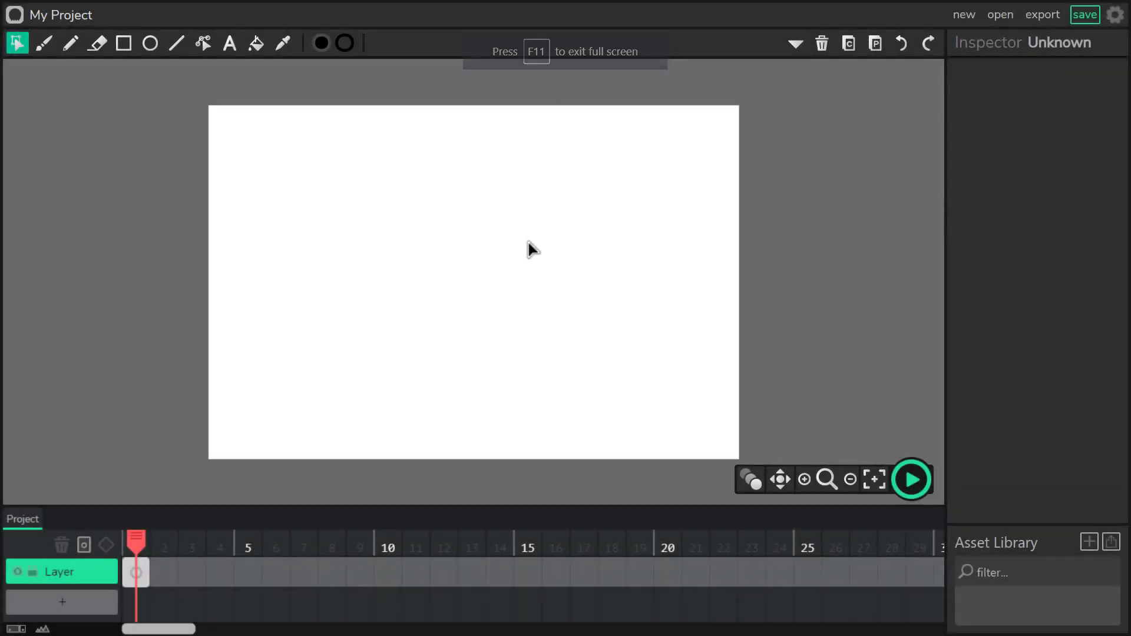
# Switch to Wick Editor and set the project to the 1080p preset, 1,920 x 1,080, with a pale cyan background
pyautogui.click(1115, 15)
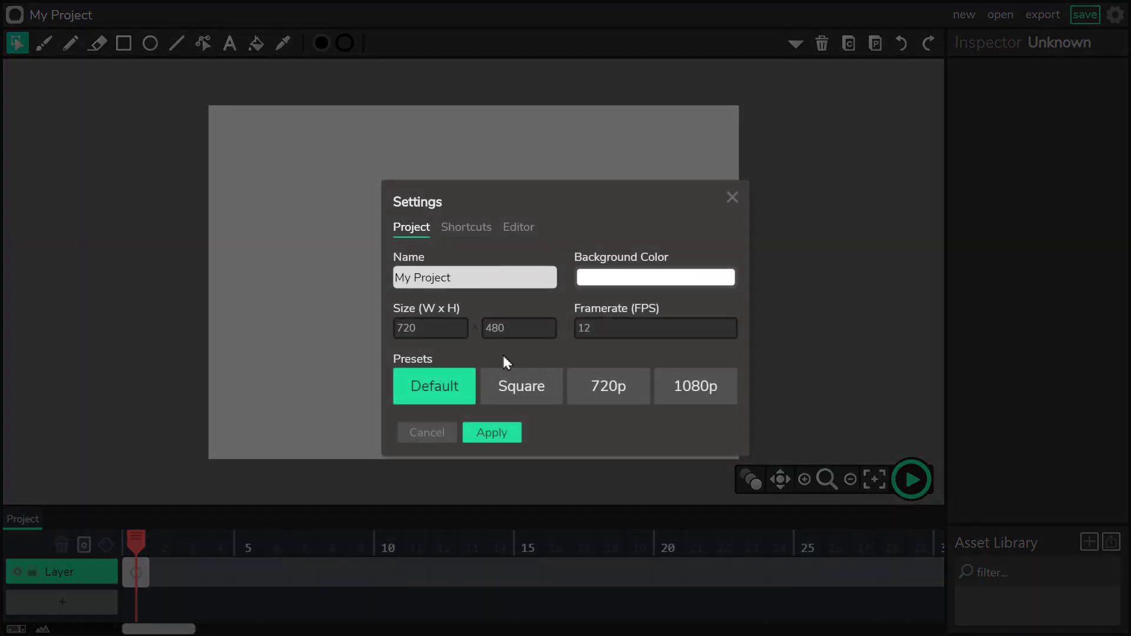
pyautogui.click(711, 396)
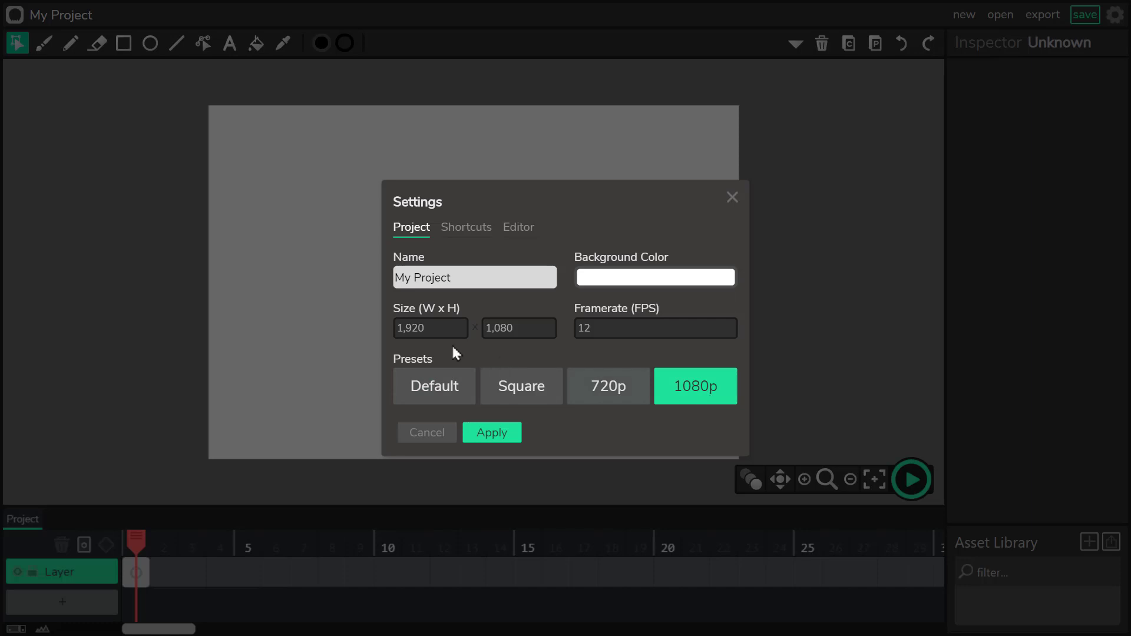
pyautogui.click(652, 278)
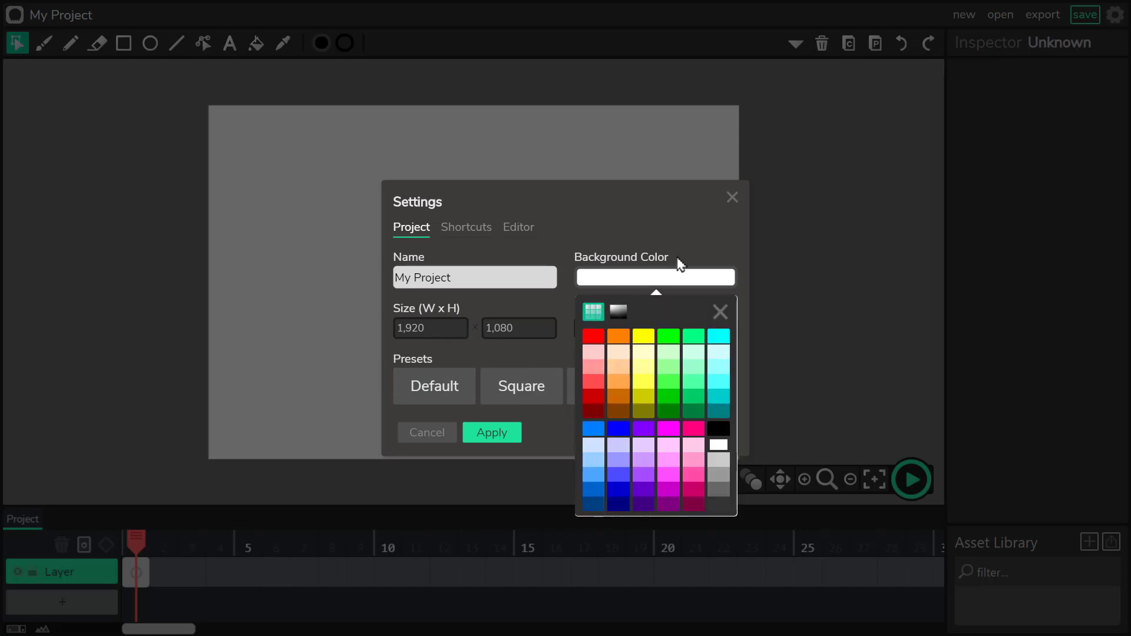
pyautogui.click(719, 353)
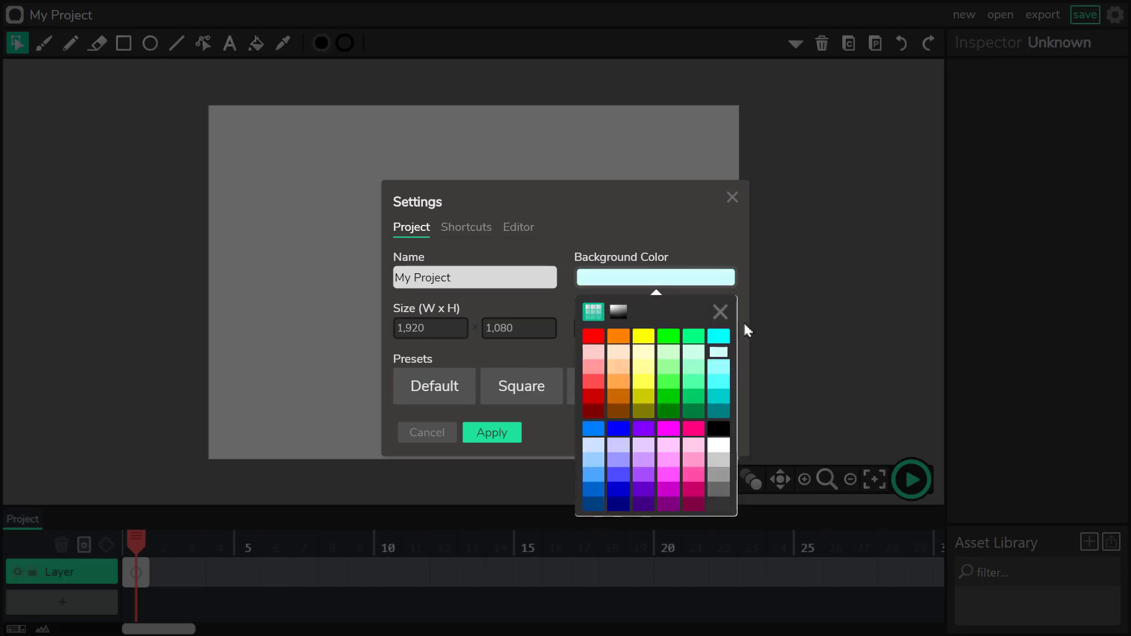
pyautogui.click(512, 434)
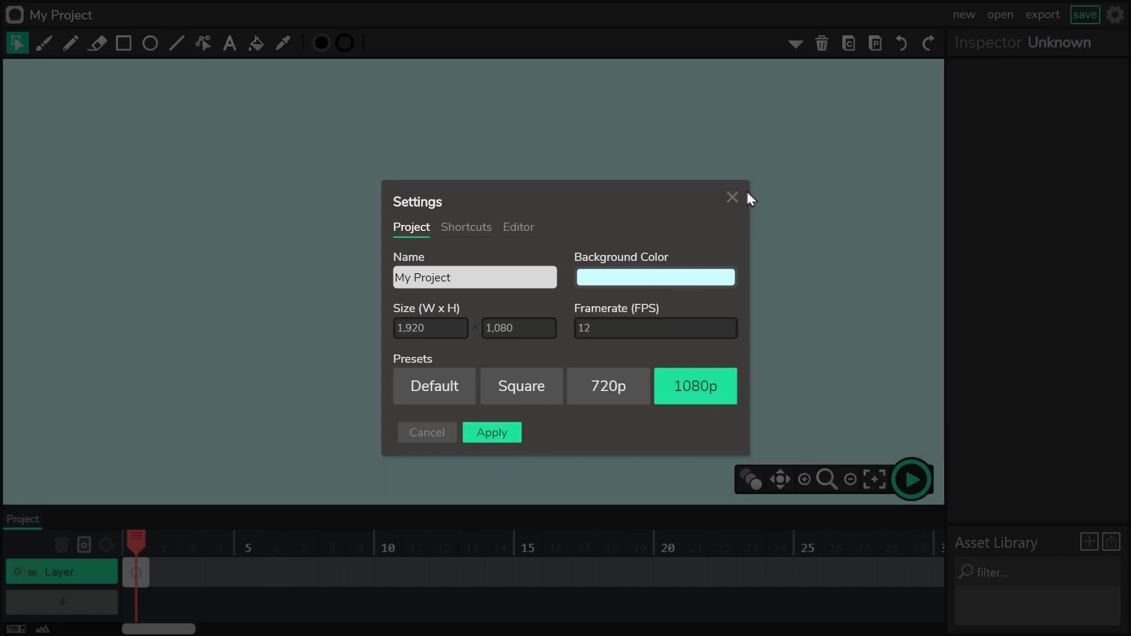
pyautogui.click(733, 197)
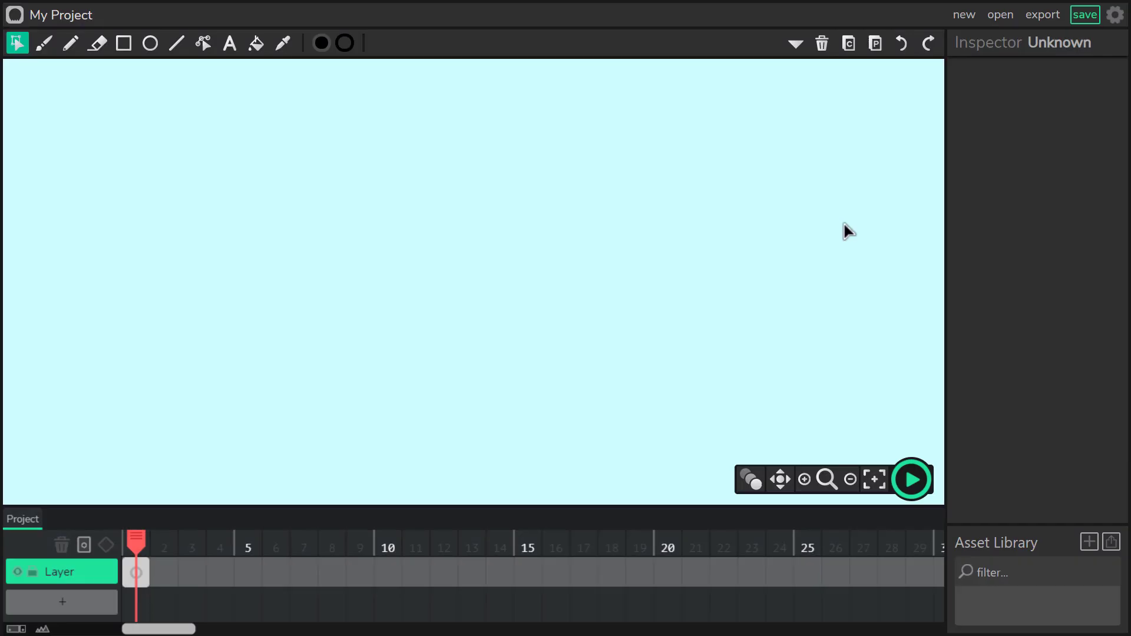
pyautogui.click(850, 479)
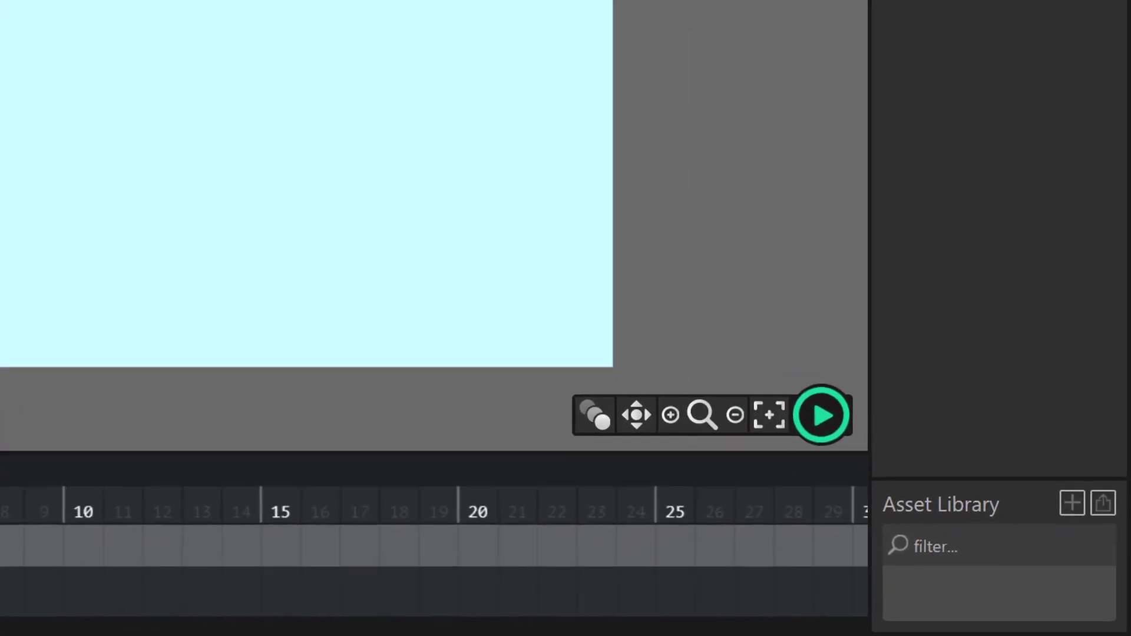
# Import slice1.png through slice5.png into the Asset Library and enlarge the library to list them all
pyautogui.click(1106, 518)
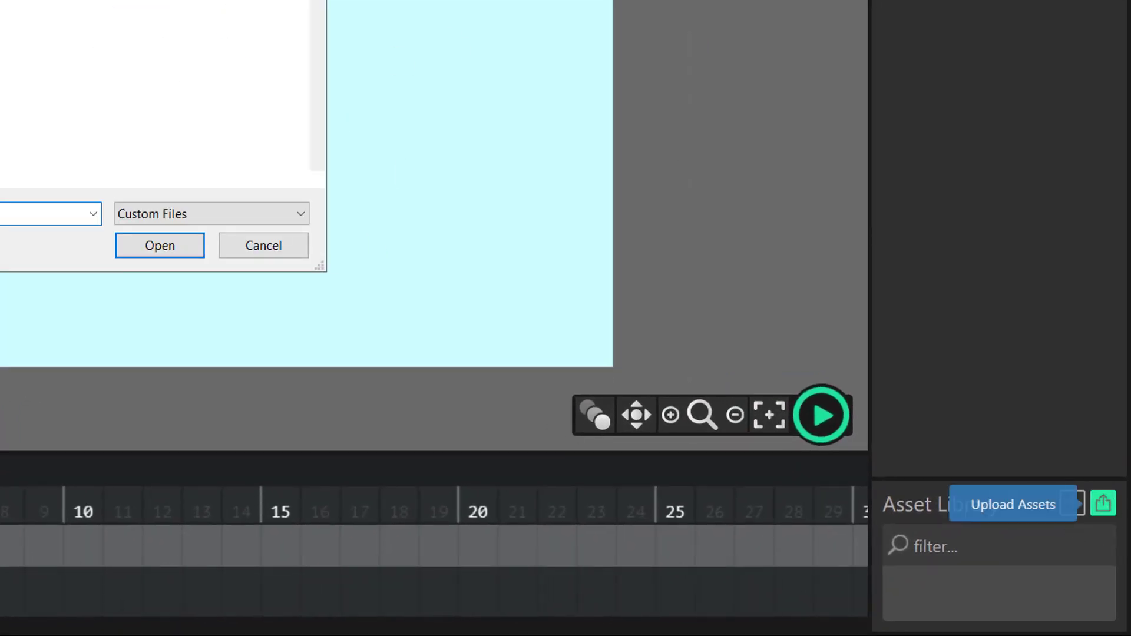
pyautogui.press('Return')
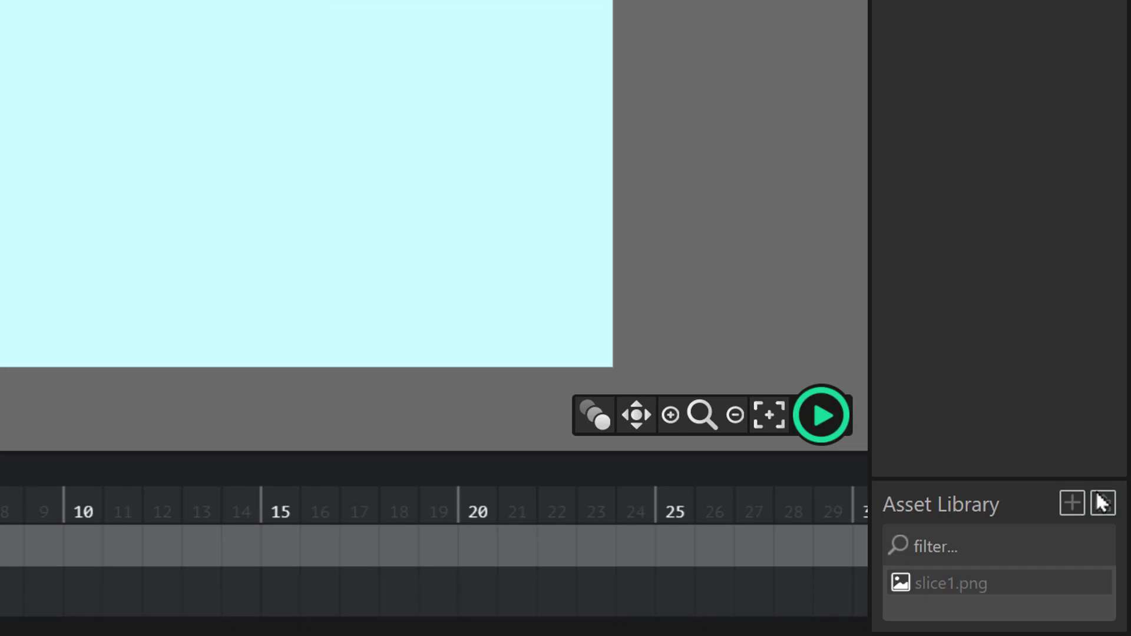
pyautogui.click(1103, 504)
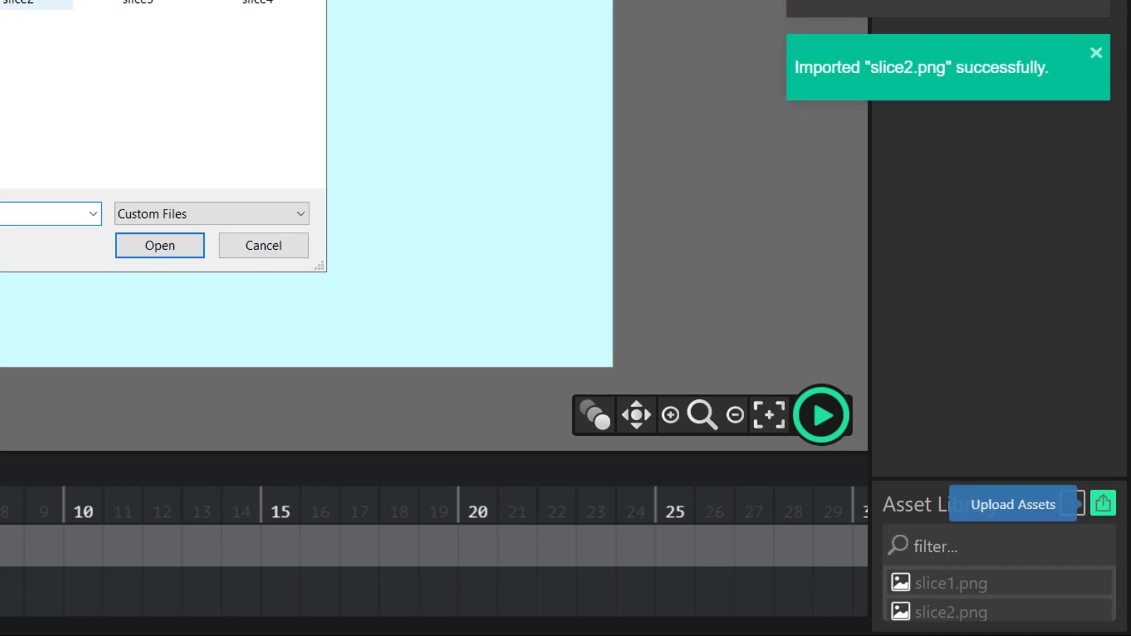
pyautogui.press('Return')
pyautogui.click(1103, 507)
pyautogui.press('Return')
pyautogui.click(1103, 504)
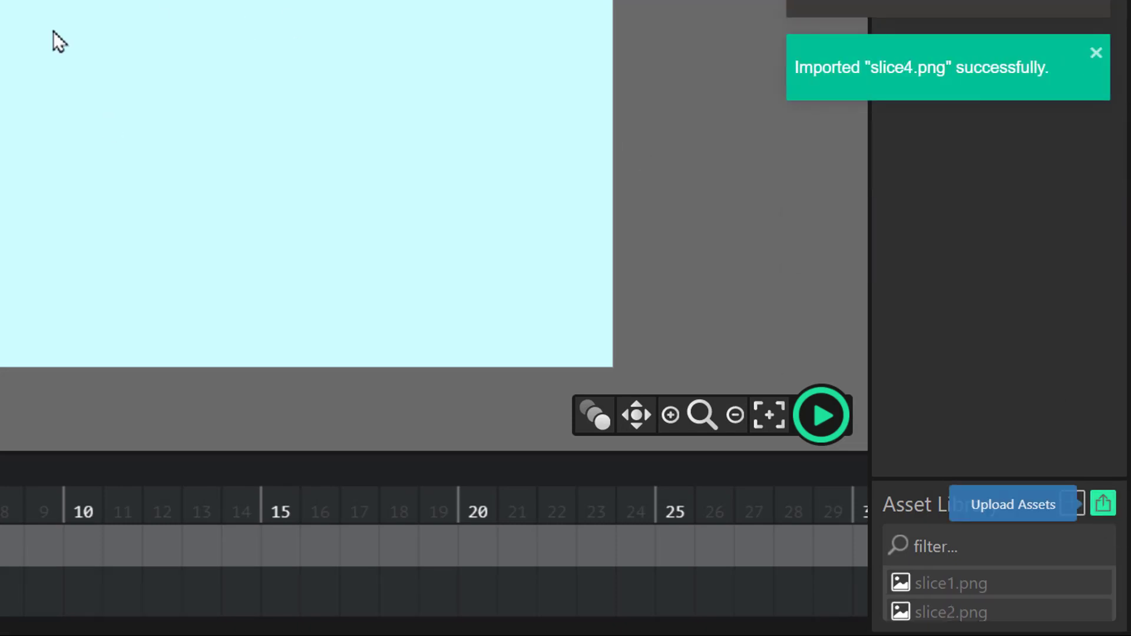
pyautogui.press('Return')
pyautogui.moveTo(1005, 477); pyautogui.dragTo(1002, 235)
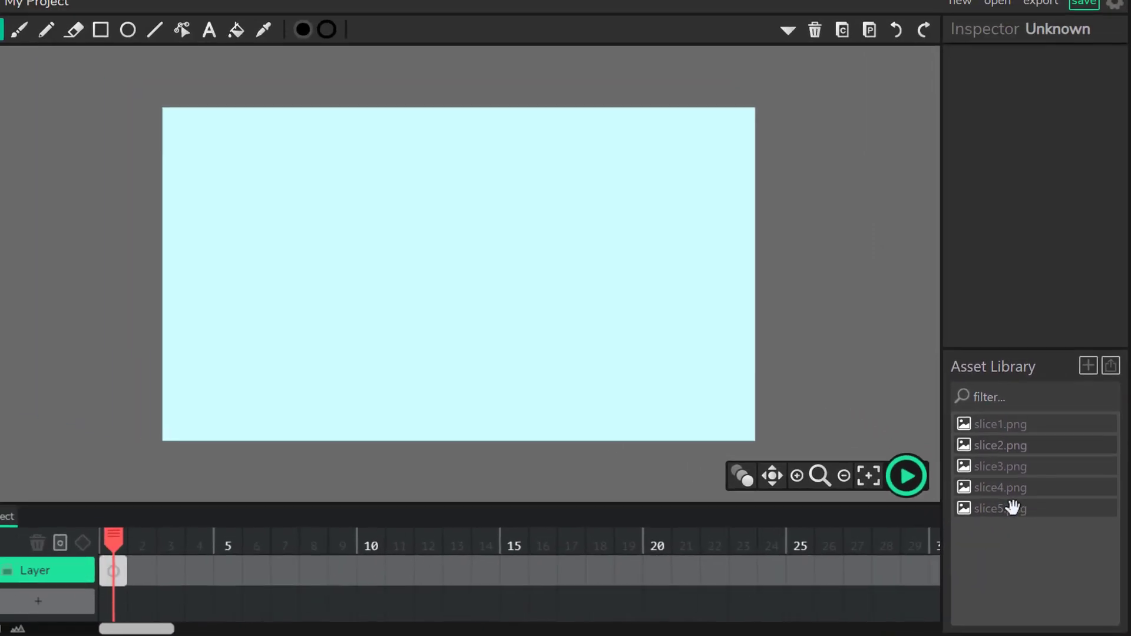
# Preview each imported image from slice1.png to slice5.png in the Asset Library
pyautogui.click(1012, 425)
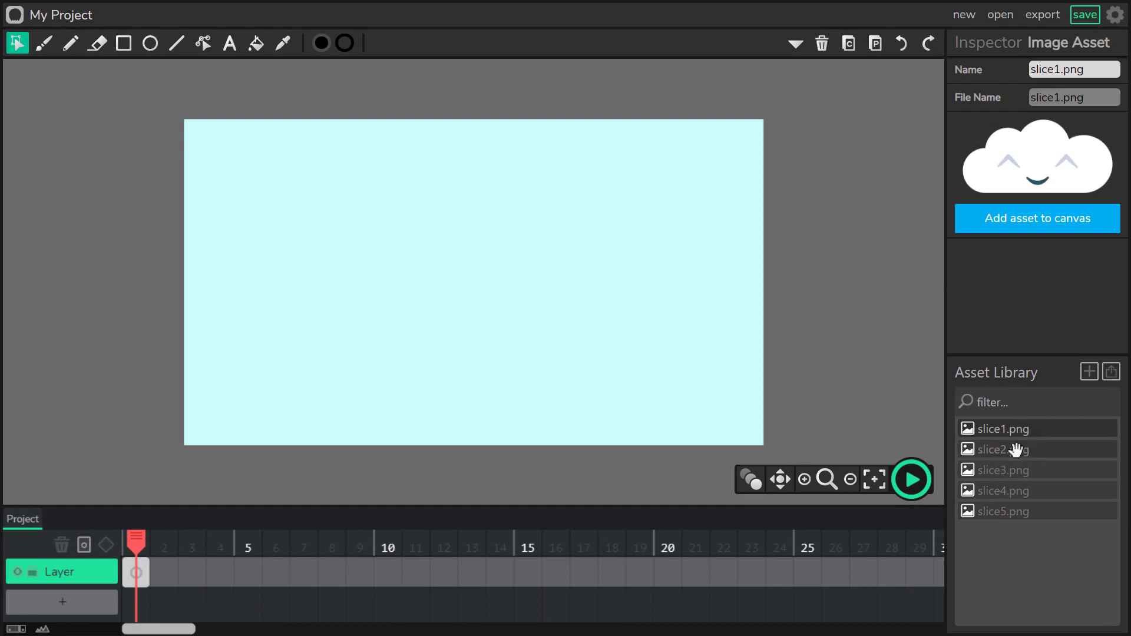
pyautogui.click(1022, 449)
pyautogui.click(1014, 469)
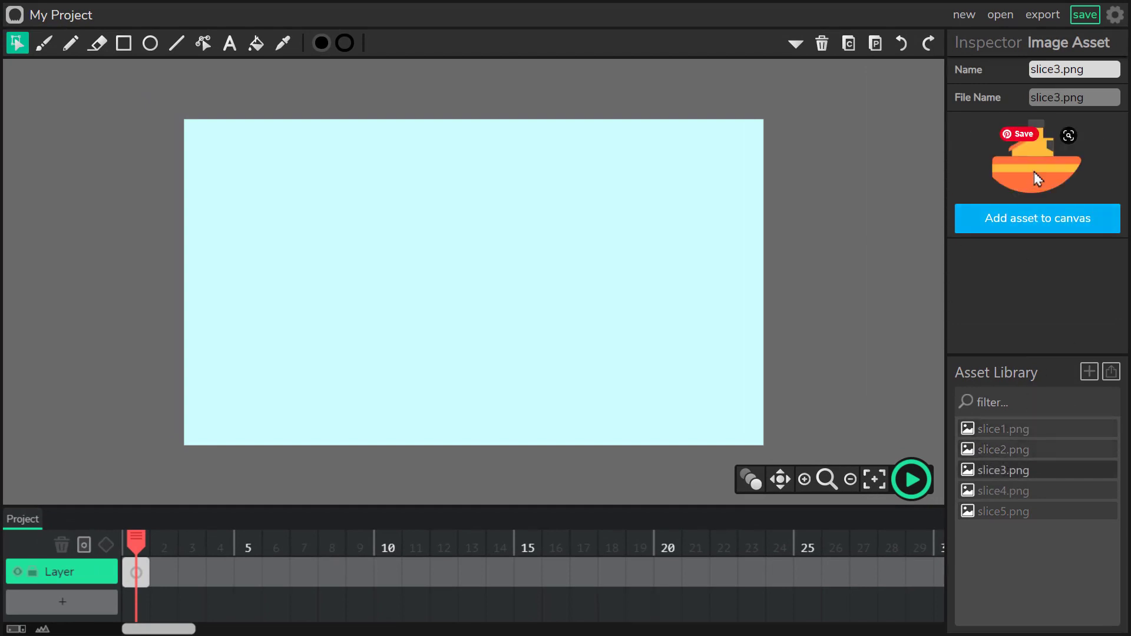
pyautogui.click(1018, 489)
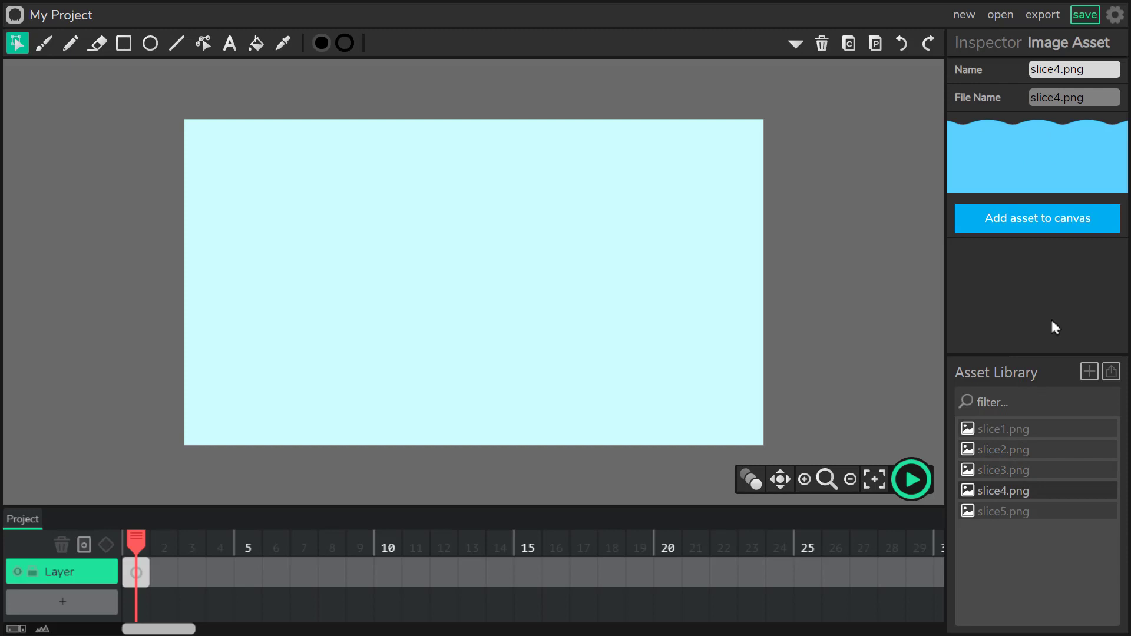
pyautogui.click(1014, 511)
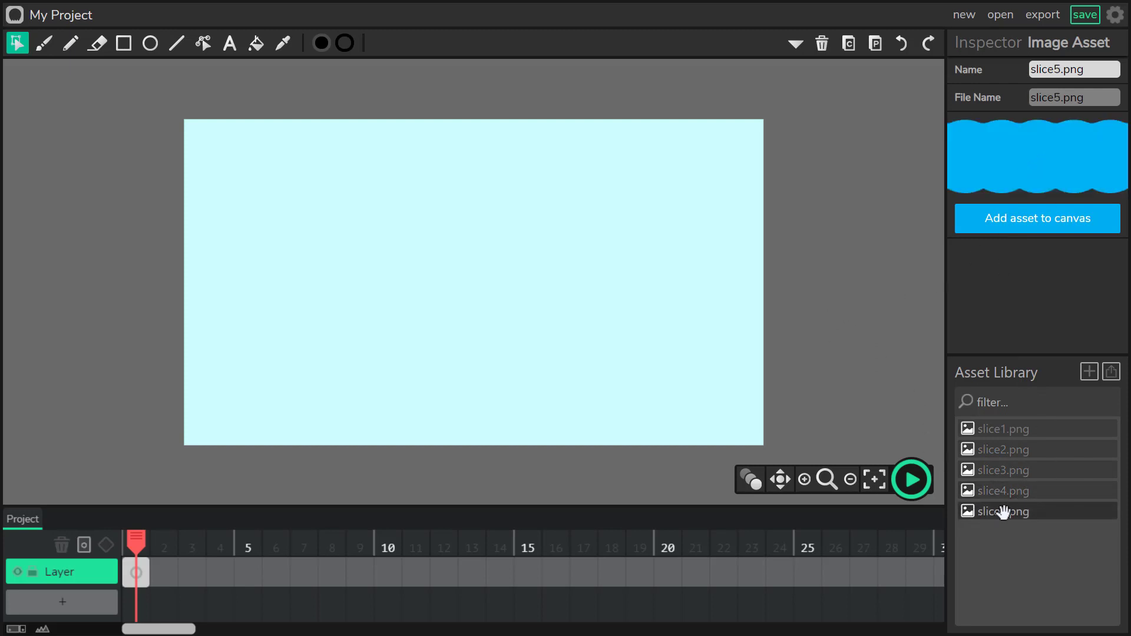
# Place slice5.png on the canvas and position the wave across the lower part at about -163, 764
pyautogui.moveTo(992, 510); pyautogui.dragTo(446, 308)
pyautogui.moveTo(358, 305); pyautogui.dragTo(353, 411)
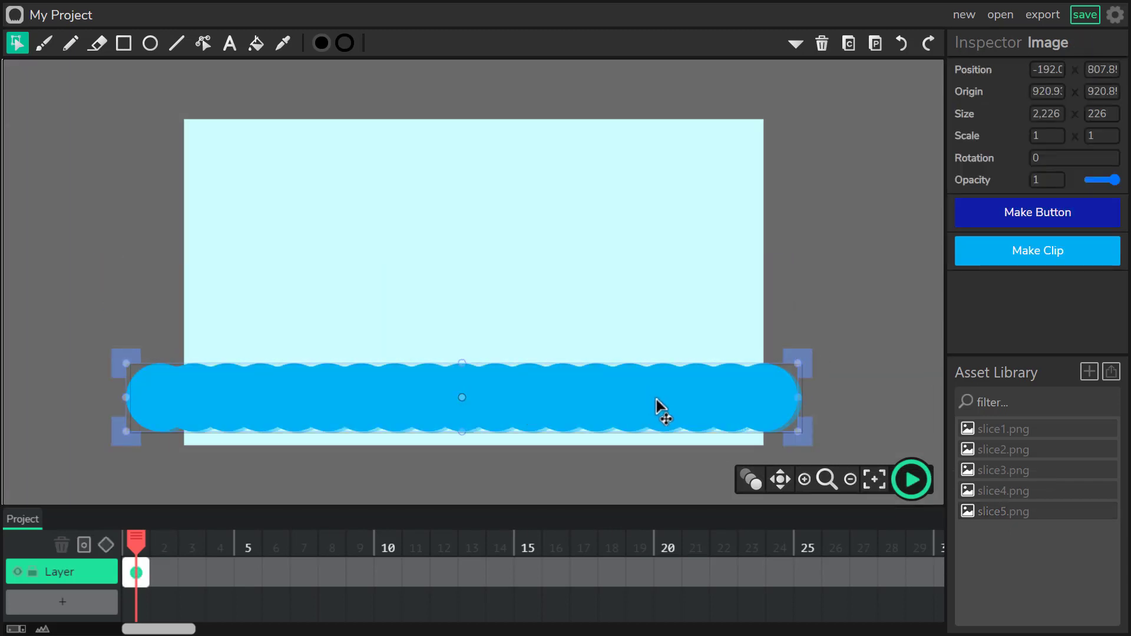
pyautogui.moveTo(643, 406); pyautogui.dragTo(651, 393)
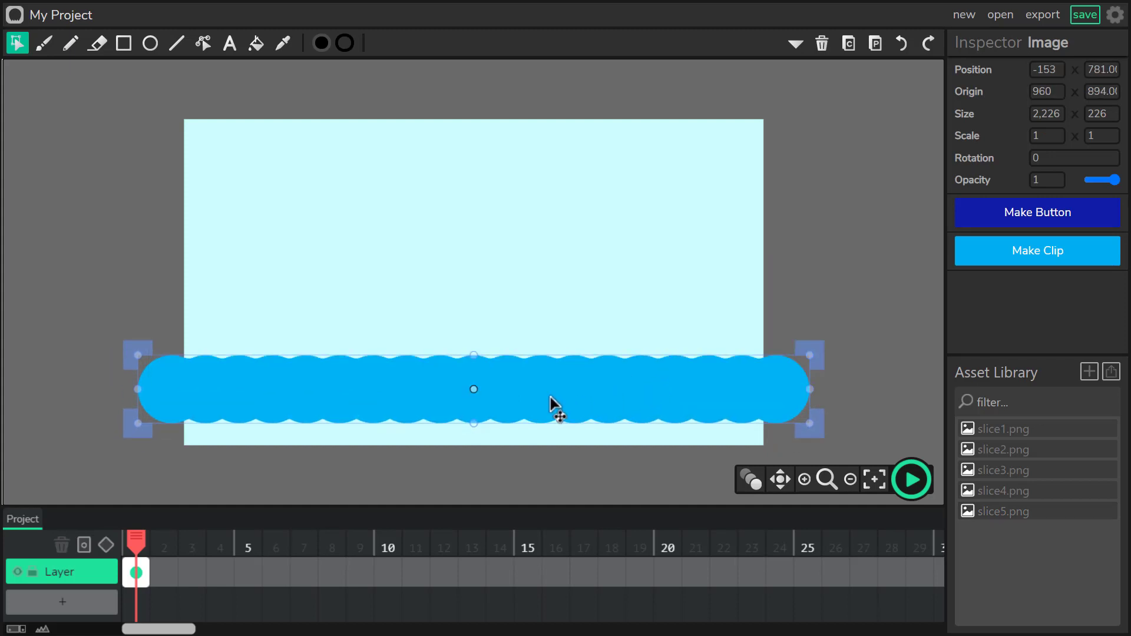
pyautogui.moveTo(548, 392); pyautogui.dragTo(544, 430)
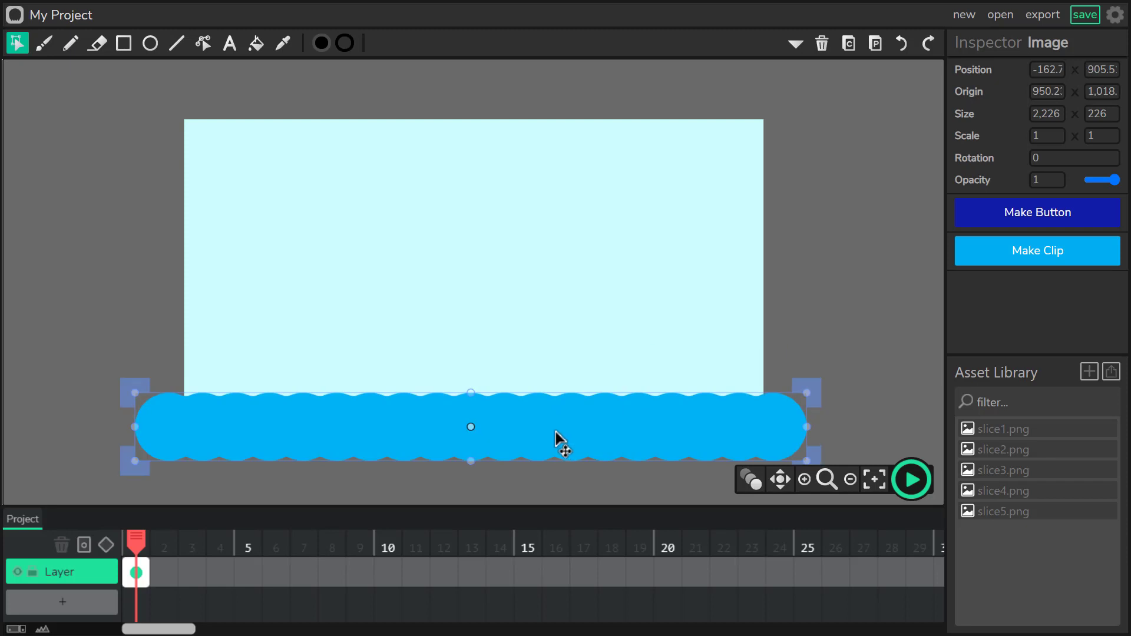
pyautogui.moveTo(701, 432); pyautogui.dragTo(709, 391)
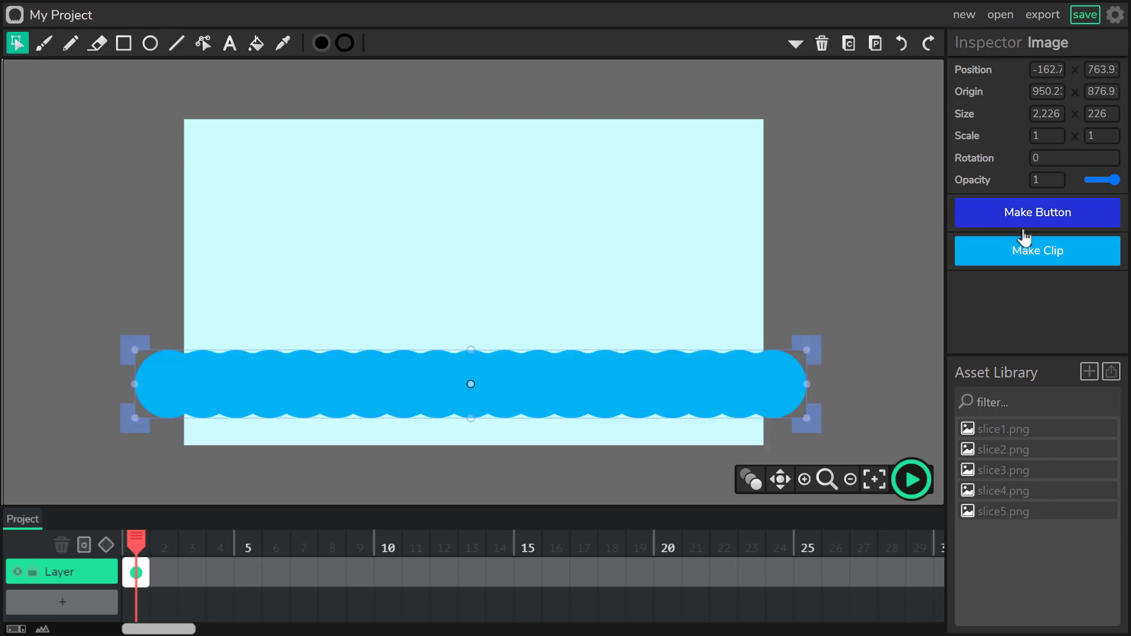
# Convert the wave image to a clip and extend the frame in its own timeline to 24 frames
pyautogui.click(1029, 258)
pyautogui.click(1020, 283)
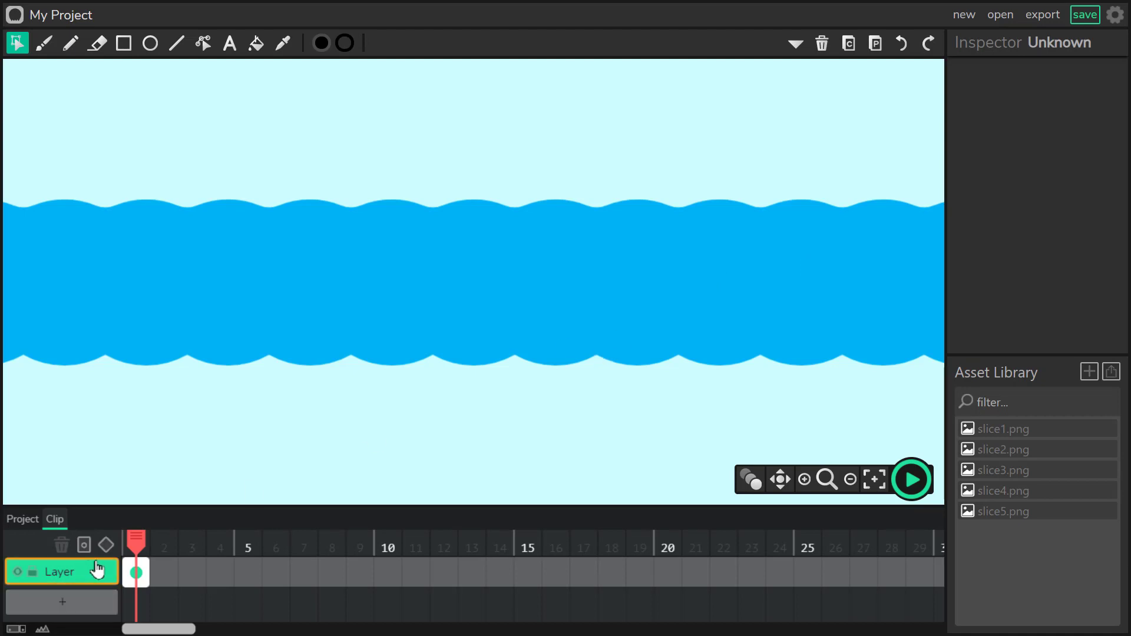
pyautogui.moveTo(134, 567); pyautogui.dragTo(790, 582)
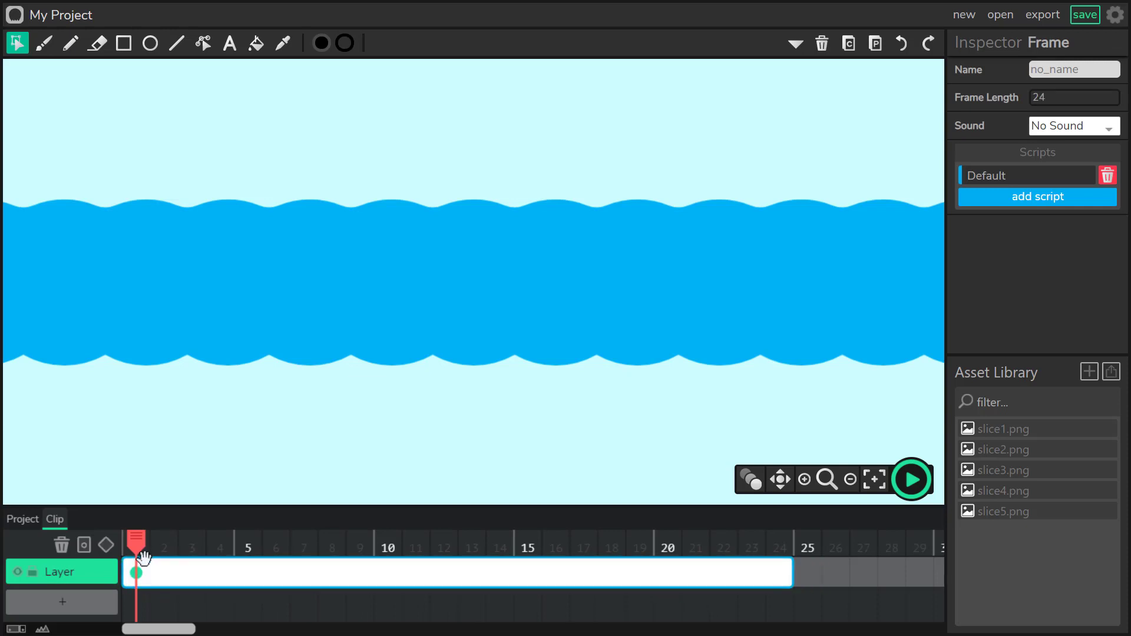
# Add tweens at frames 1, 12 and 24 of the wave clip, and lower the wave at frame 12 to an origin of about 4, 39
pyautogui.click(108, 546)
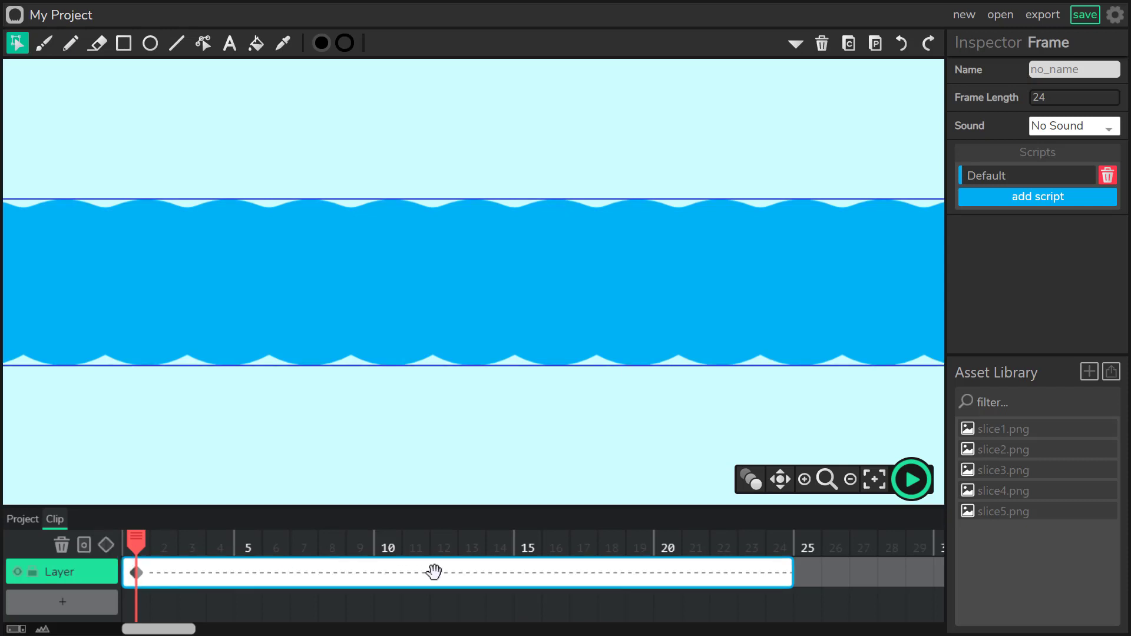
pyautogui.click(450, 578)
pyautogui.click(106, 545)
pyautogui.click(782, 574)
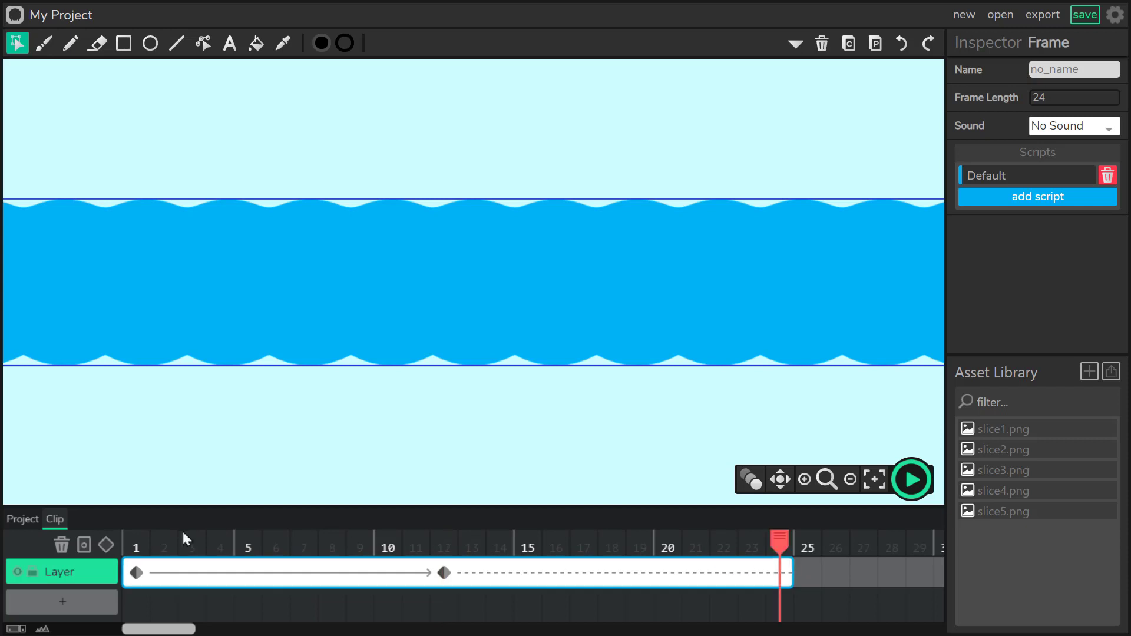
pyautogui.click(107, 545)
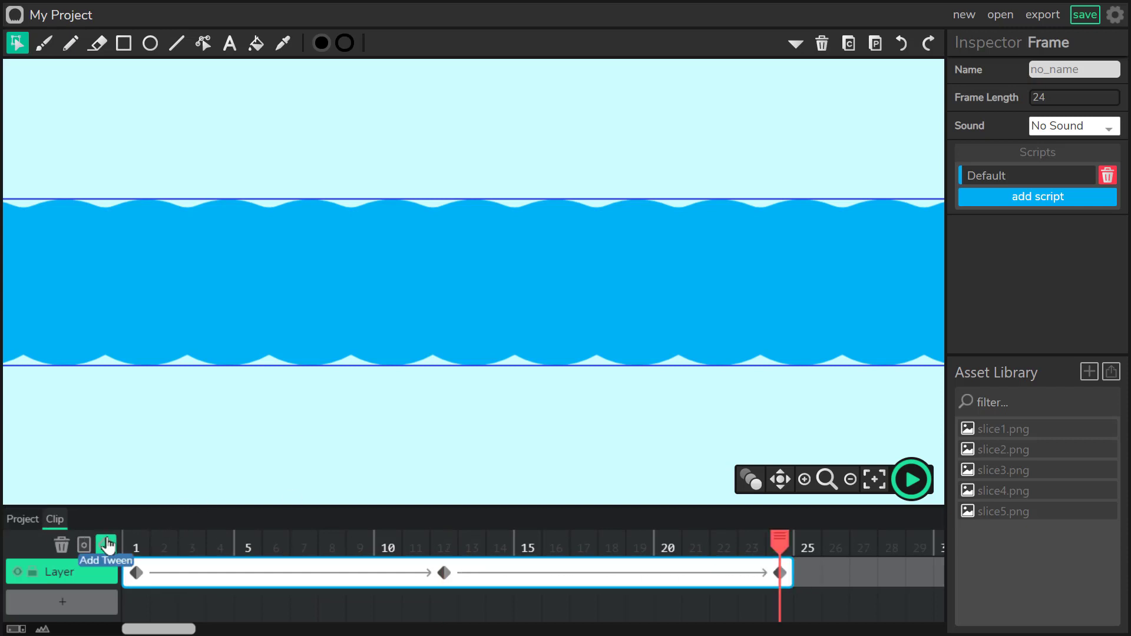
pyautogui.click(446, 572)
pyautogui.moveTo(552, 267); pyautogui.dragTo(556, 295)
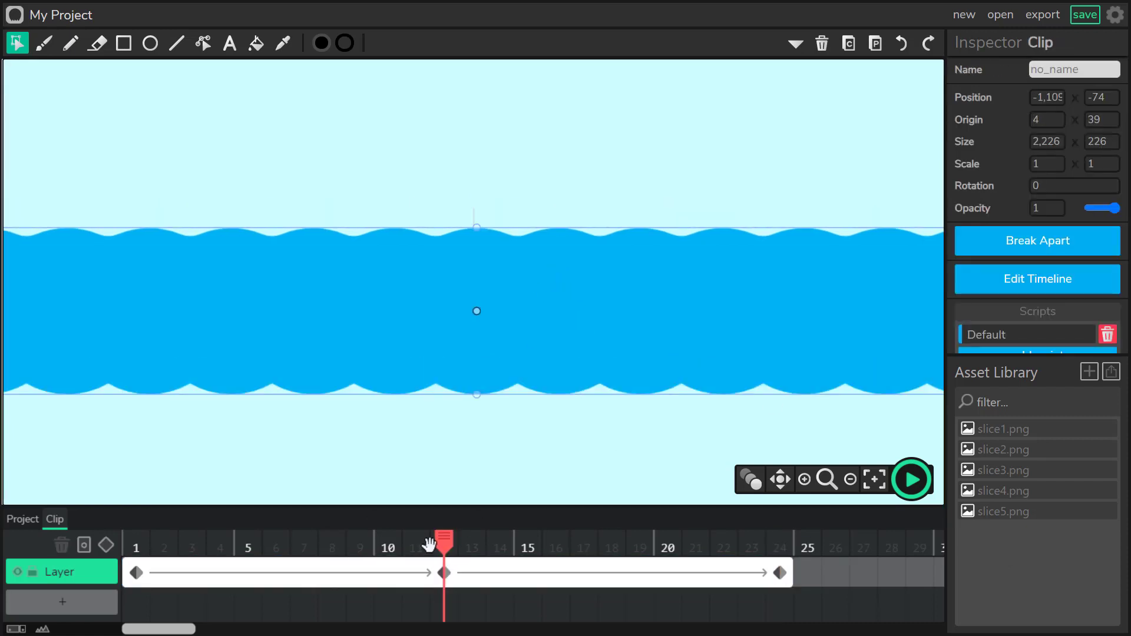
# Play the wave clip's animation from the first frame, stop it and return to the main project timeline
pyautogui.moveTo(447, 543); pyautogui.dragTo(64, 548)
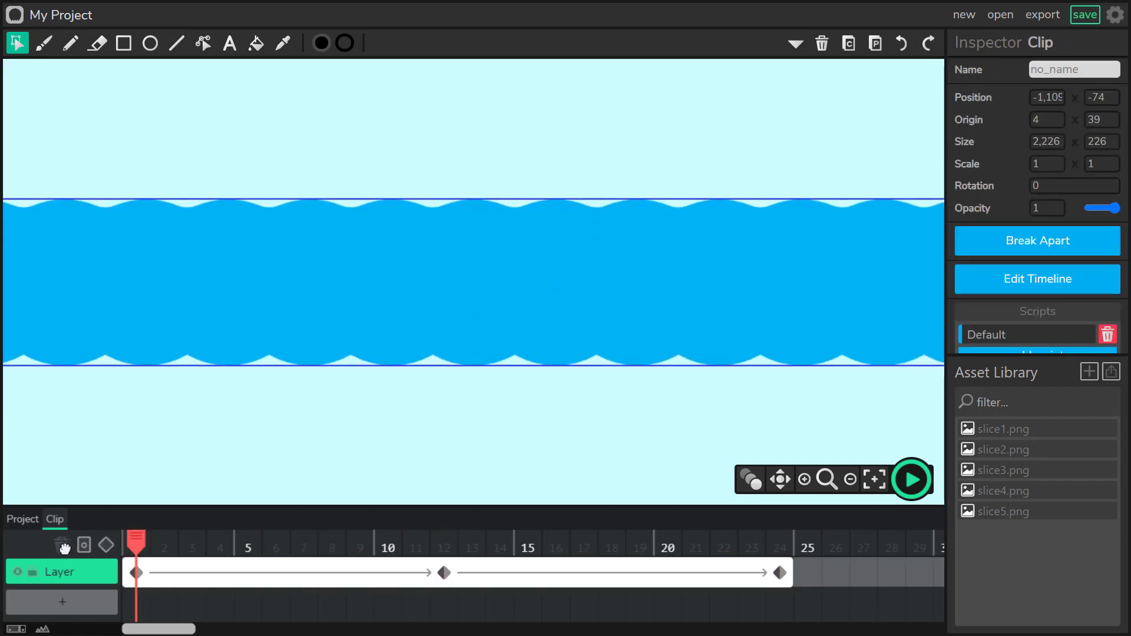
pyautogui.click(911, 479)
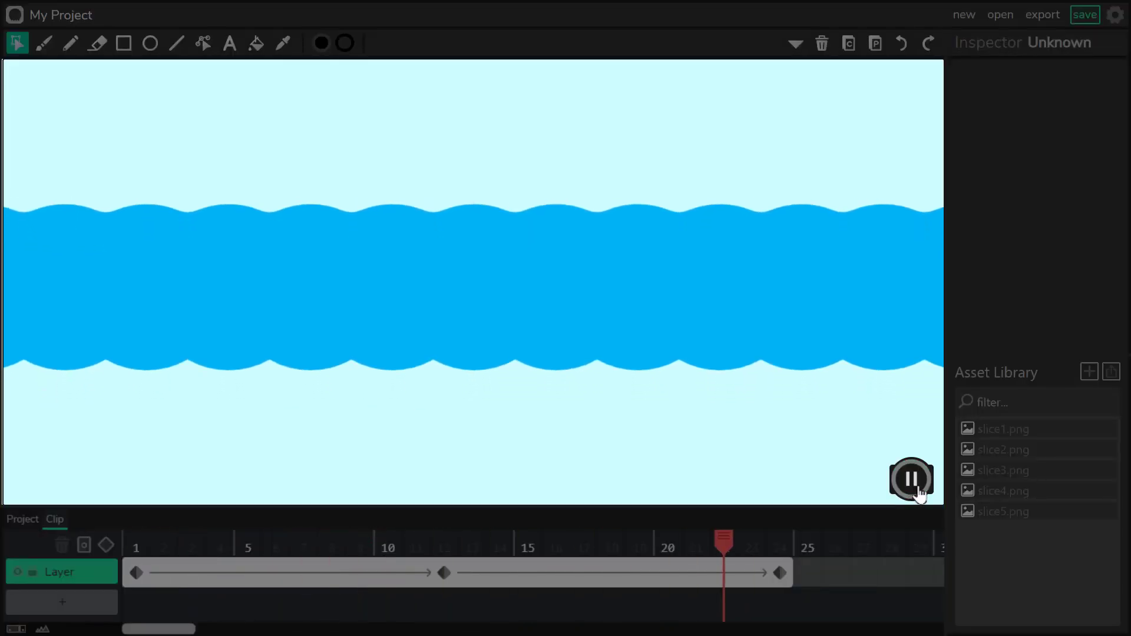
pyautogui.click(913, 480)
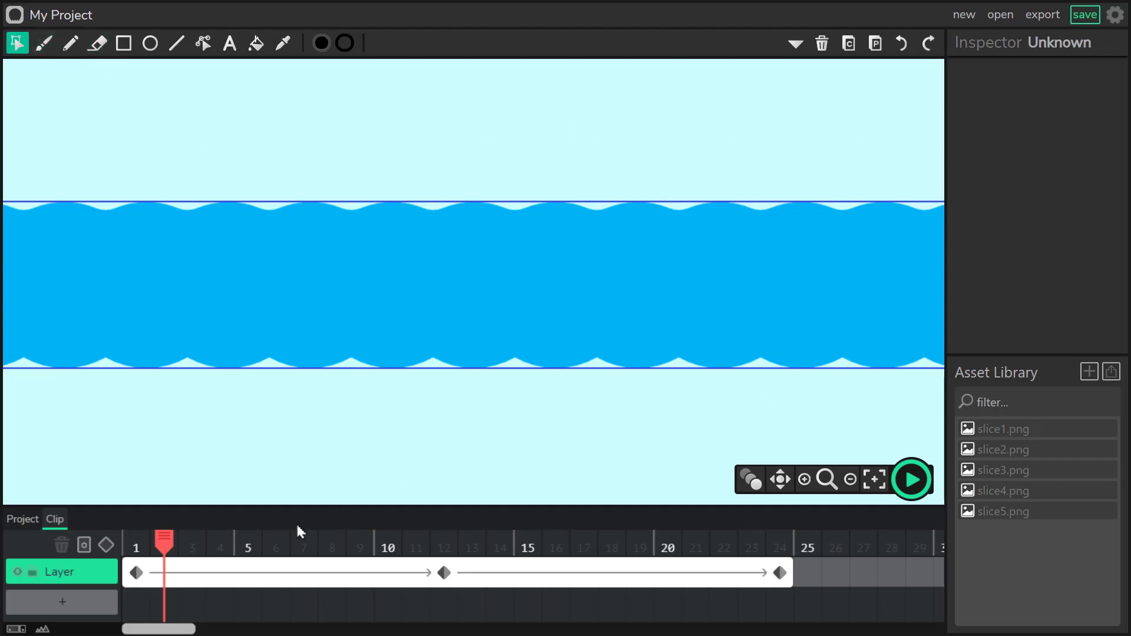
pyautogui.click(27, 519)
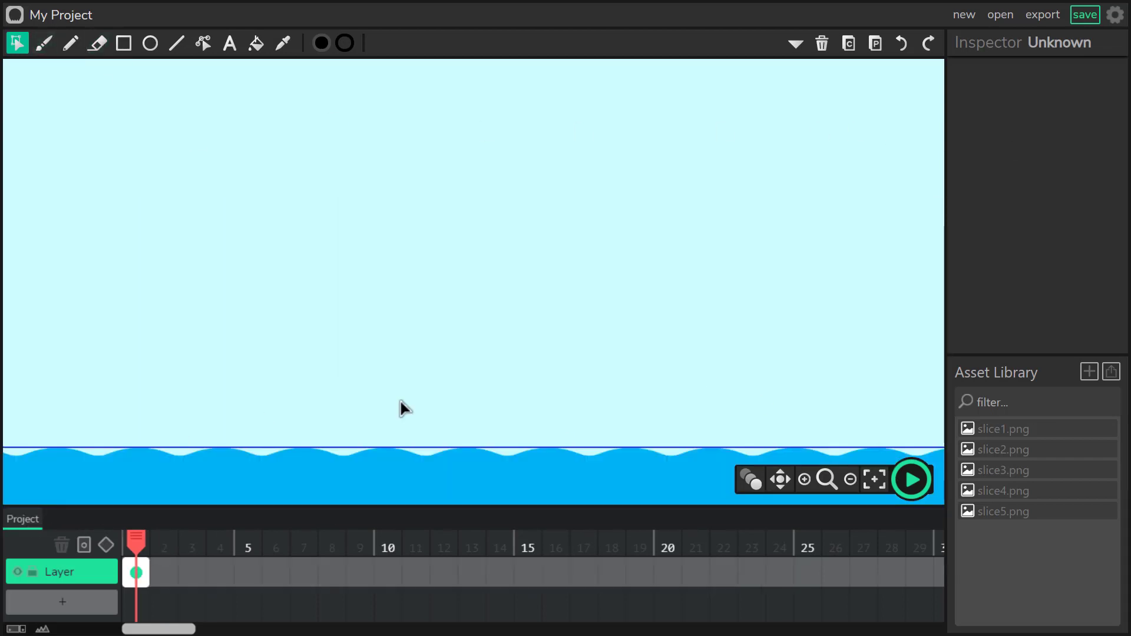
# Lower the dark wave clip along the bottom edge of the canvas to about -137, 883, previewing its animation in between
pyautogui.click(850, 478)
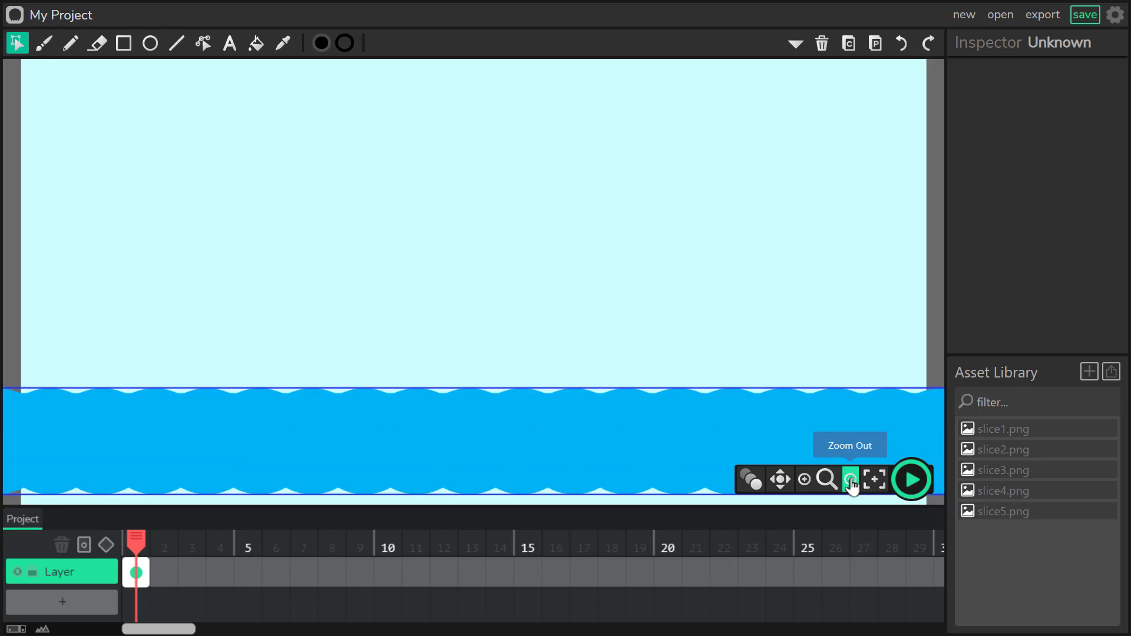
pyautogui.moveTo(628, 416); pyautogui.dragTo(546, 459)
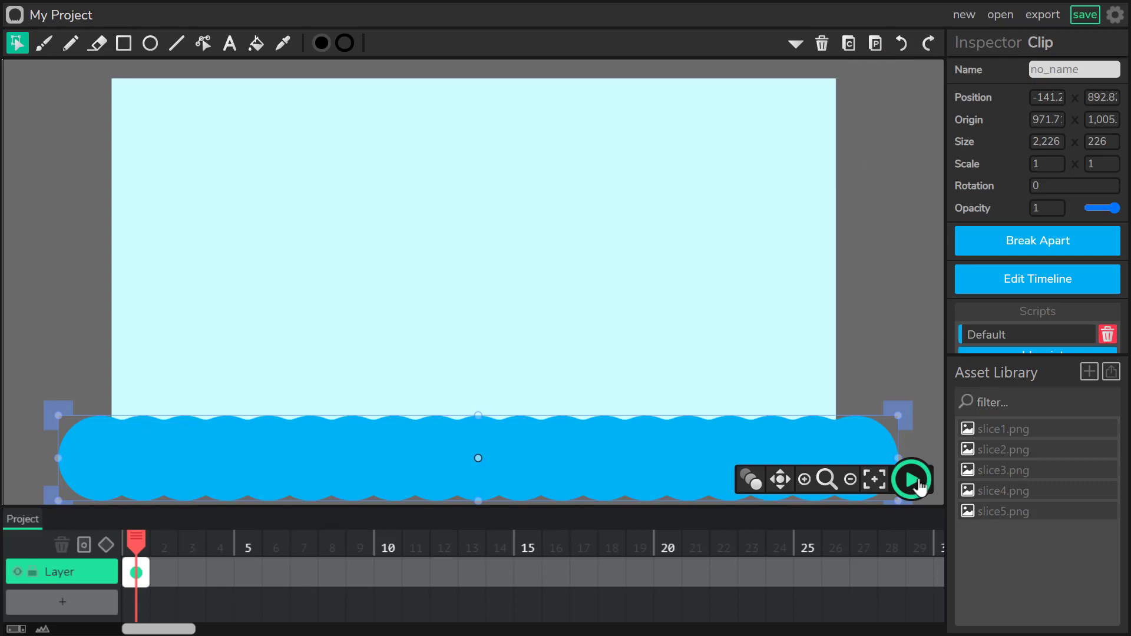
pyautogui.click(919, 483)
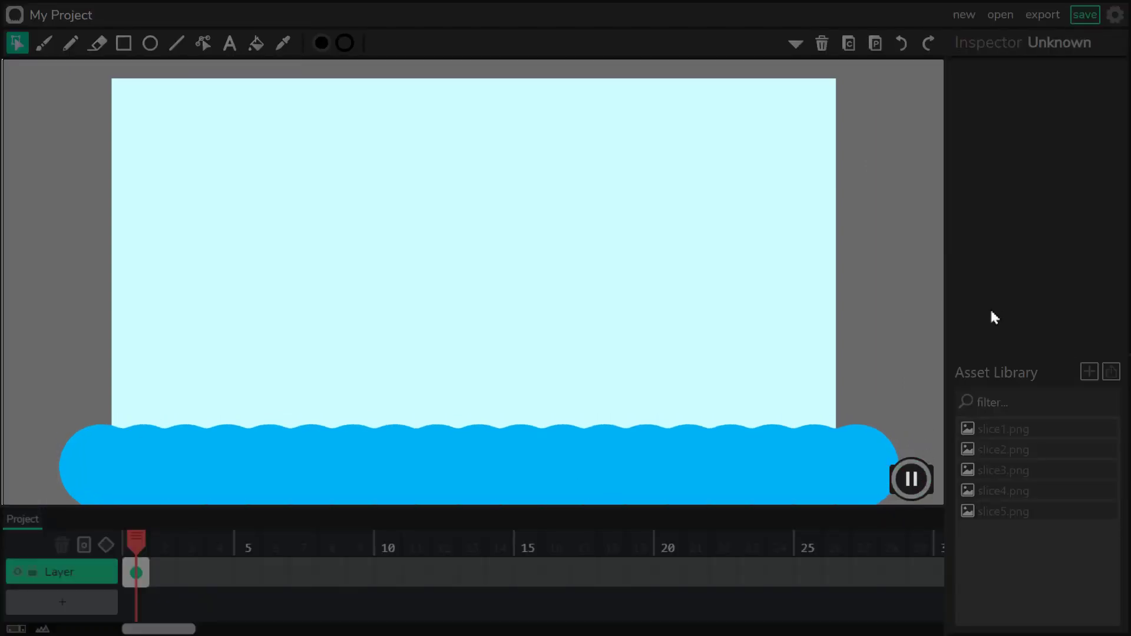
pyautogui.click(924, 486)
pyautogui.click(820, 441)
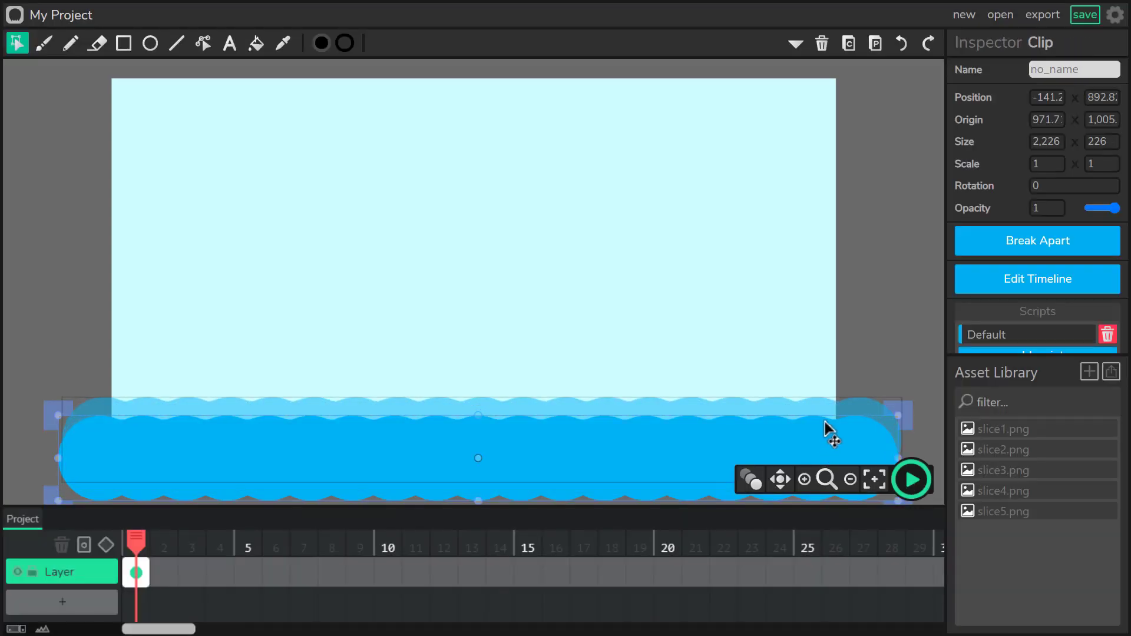
pyautogui.moveTo(818, 437); pyautogui.dragTo(821, 437)
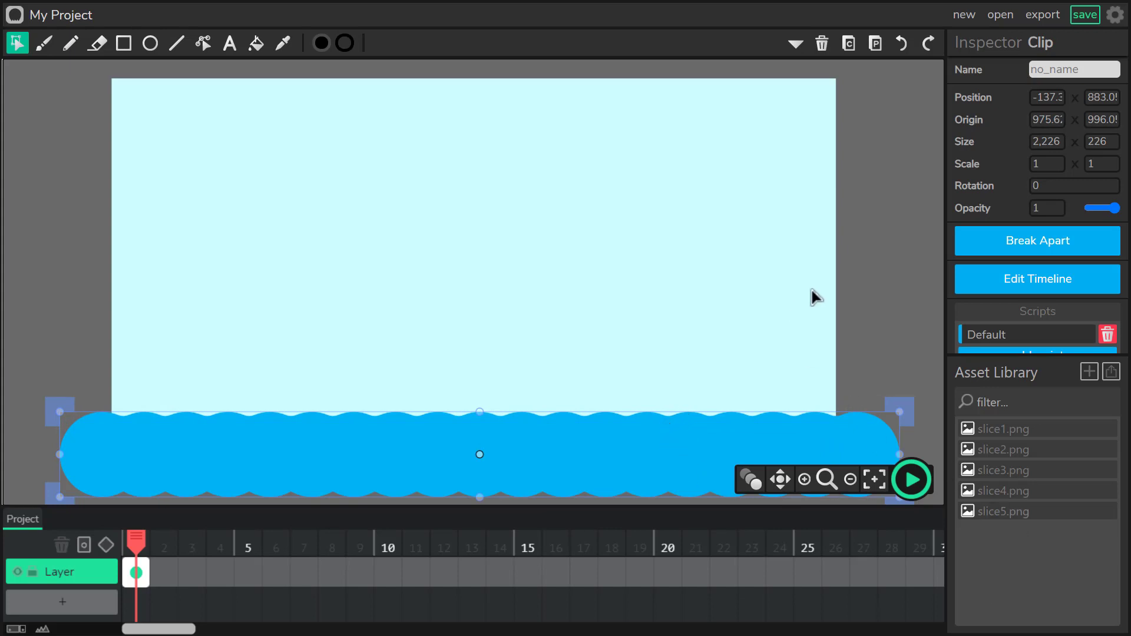
# Add a second layer with a frame at frame 1 and place slice4.png on it
pyautogui.click(1030, 430)
pyautogui.click(1032, 451)
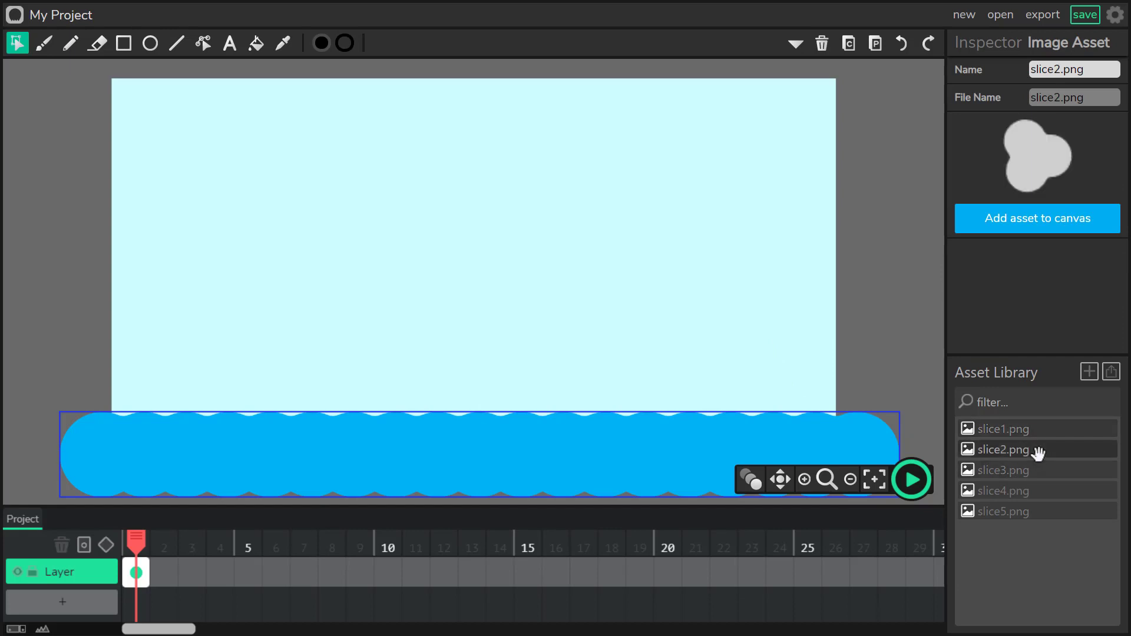
pyautogui.click(1032, 511)
pyautogui.click(1034, 491)
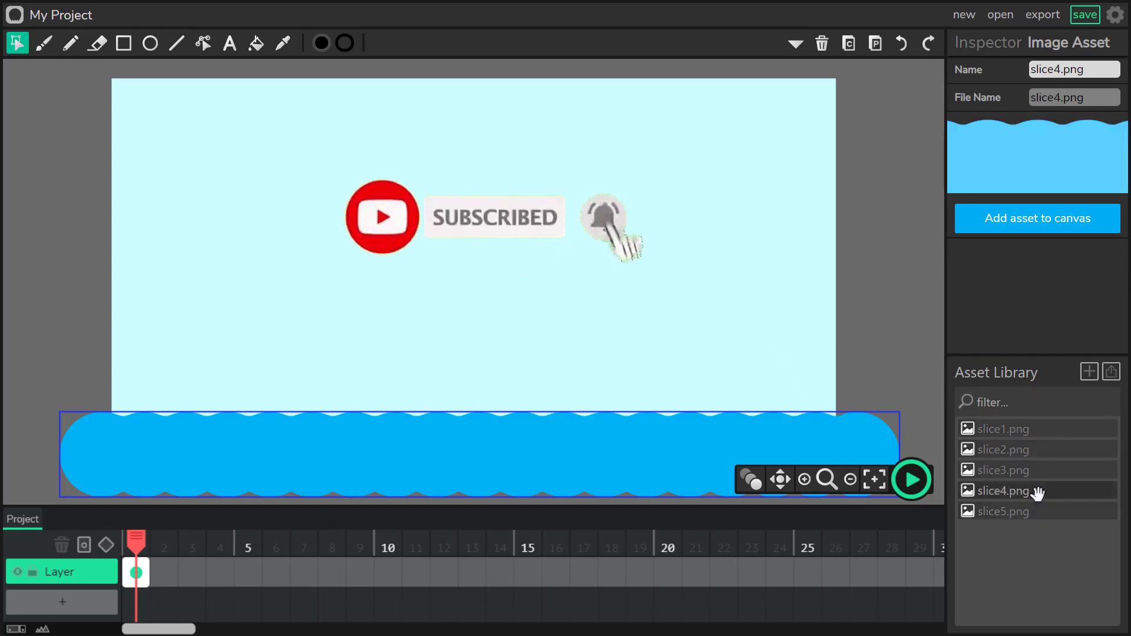
pyautogui.click(56, 607)
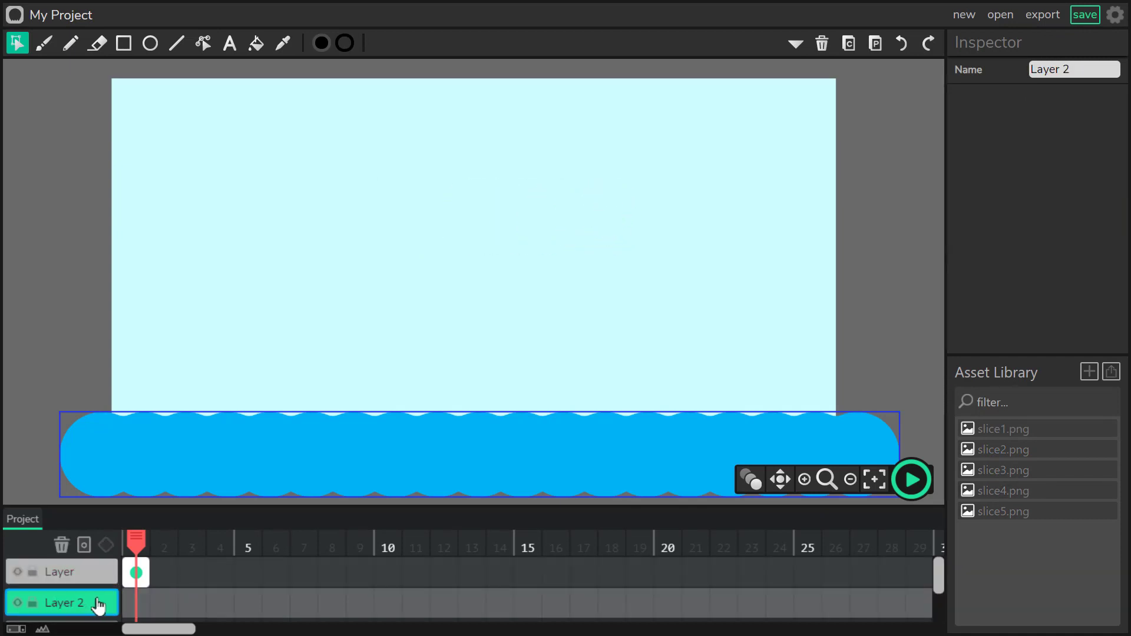
pyautogui.click(139, 602)
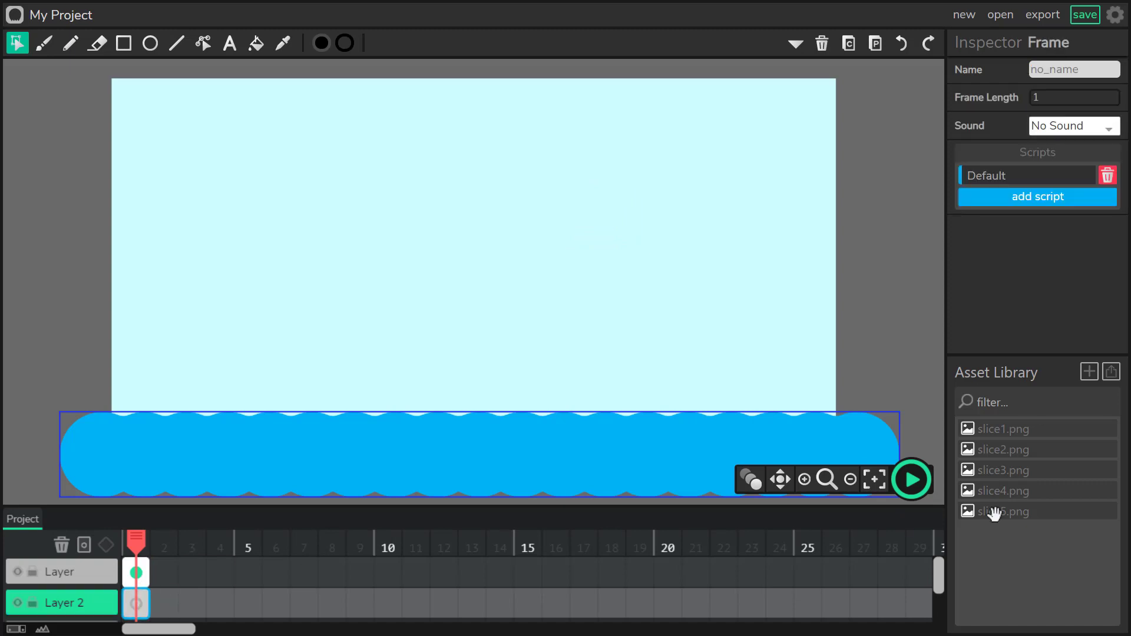
pyautogui.click(1010, 512)
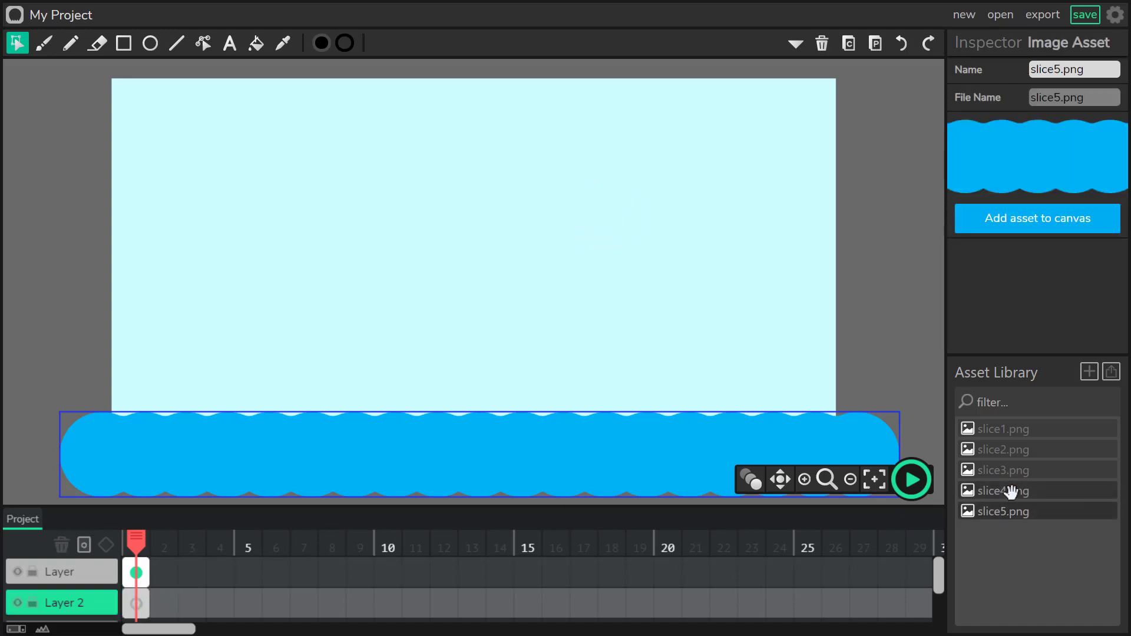
pyautogui.click(1011, 492)
pyautogui.moveTo(1011, 492); pyautogui.dragTo(562, 349)
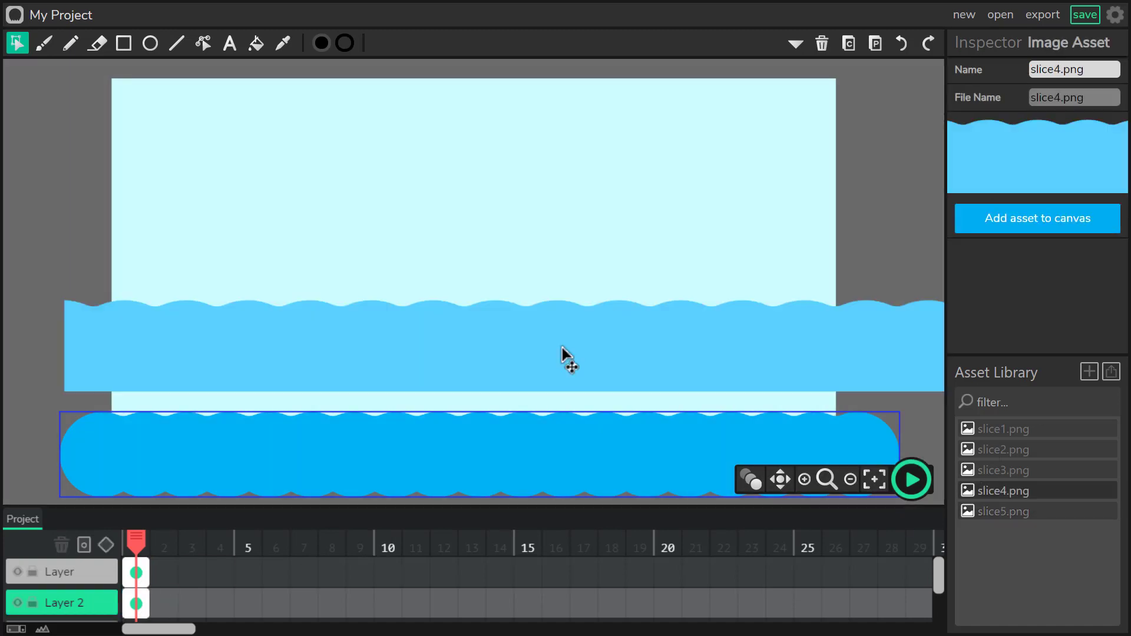
# Lower the light wave image to about 86, 831 and move Layer 2 above the first layer
pyautogui.click(347, 341)
pyautogui.moveTo(228, 346); pyautogui.dragTo(308, 442)
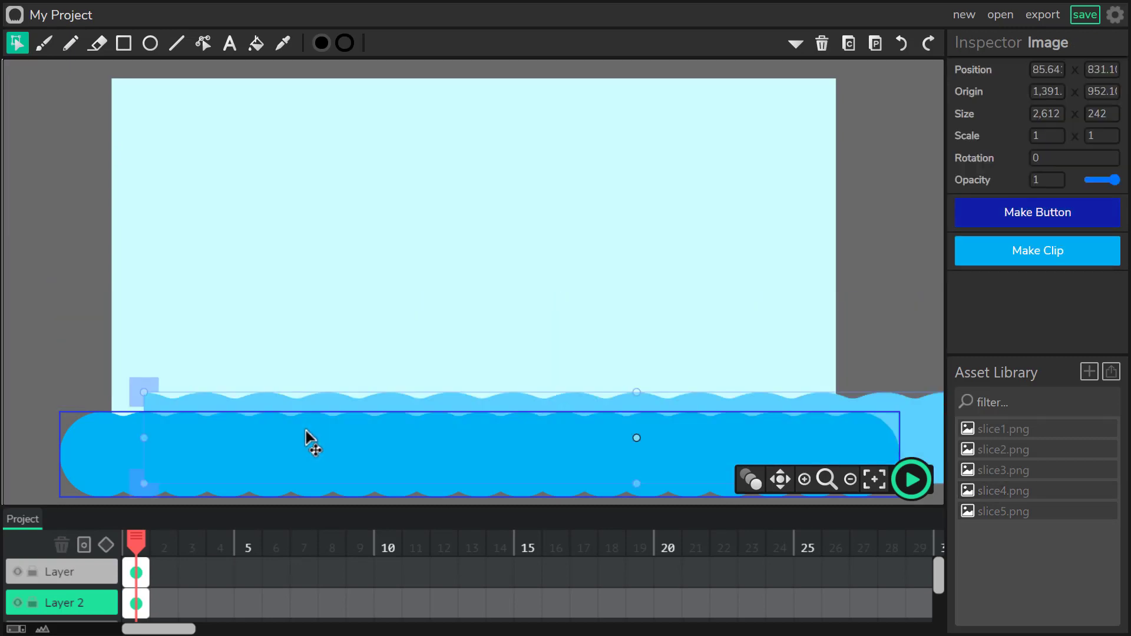
pyautogui.click(70, 602)
pyautogui.moveTo(74, 549); pyautogui.dragTo(76, 568)
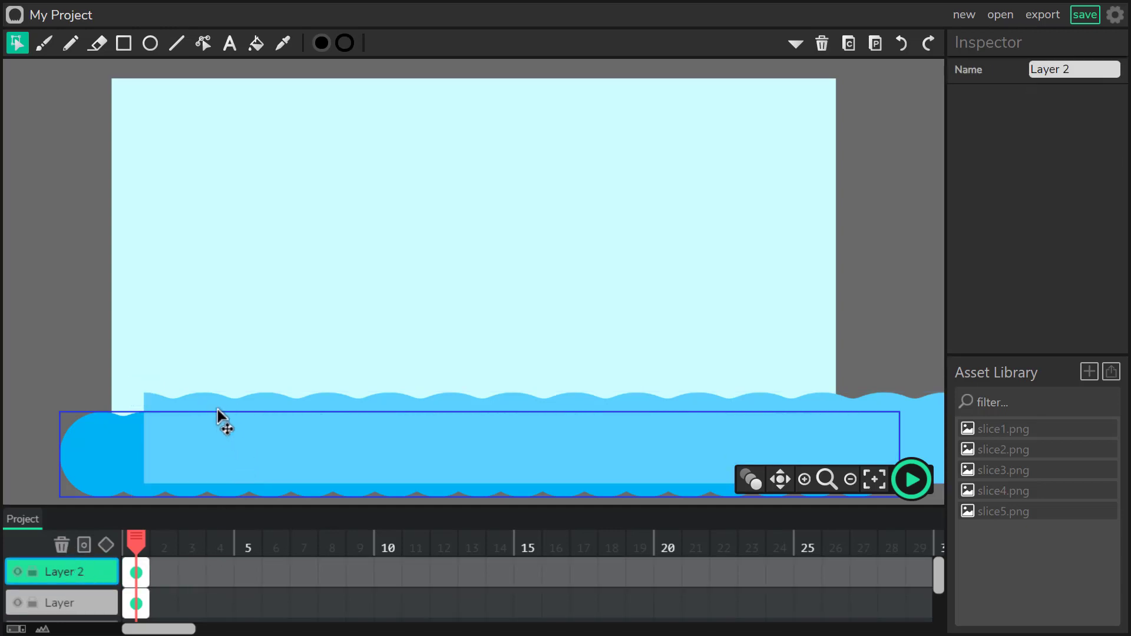
# Raise the dark wave clip to about -133, 692 and shift the light wave image to about -6, 841
pyautogui.moveTo(106, 457); pyautogui.dragTo(126, 399)
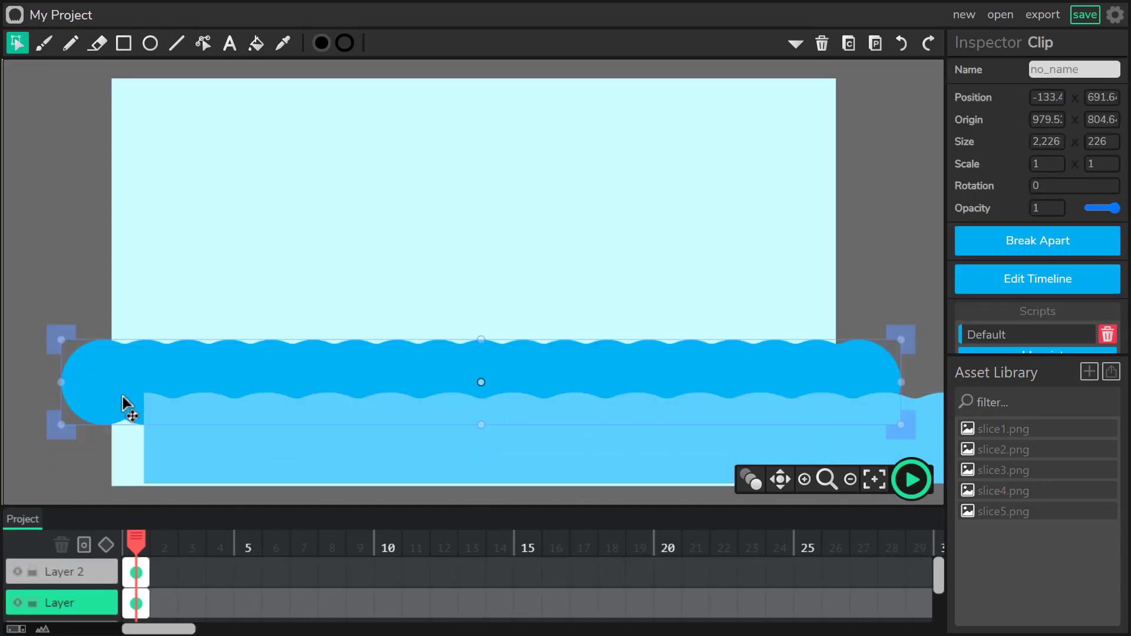
pyautogui.click(211, 468)
pyautogui.moveTo(222, 466); pyautogui.dragTo(206, 469)
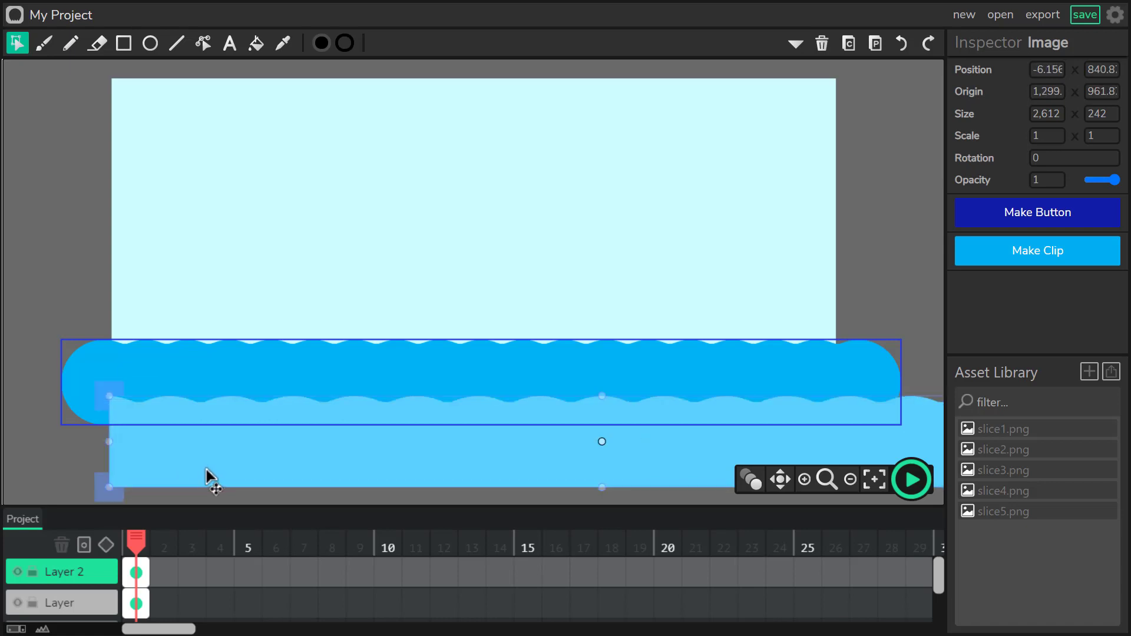
# Position the light wave image at about -316, 843, convert it to a clip and open its own timeline
pyautogui.click(868, 480)
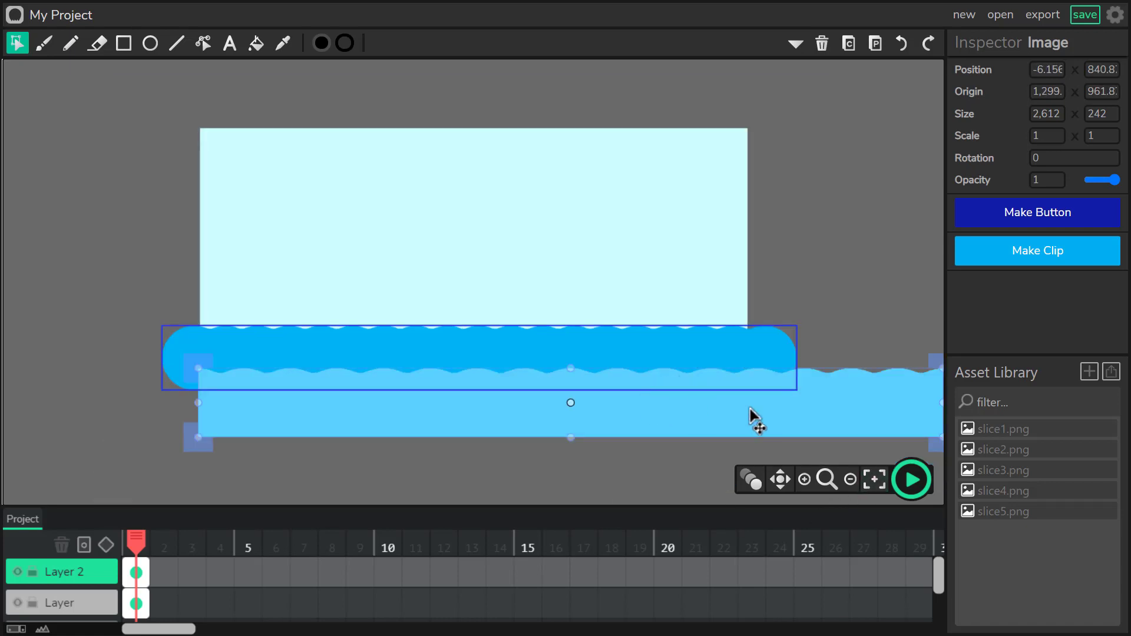
pyautogui.moveTo(834, 416); pyautogui.dragTo(724, 412)
pyautogui.click(1031, 253)
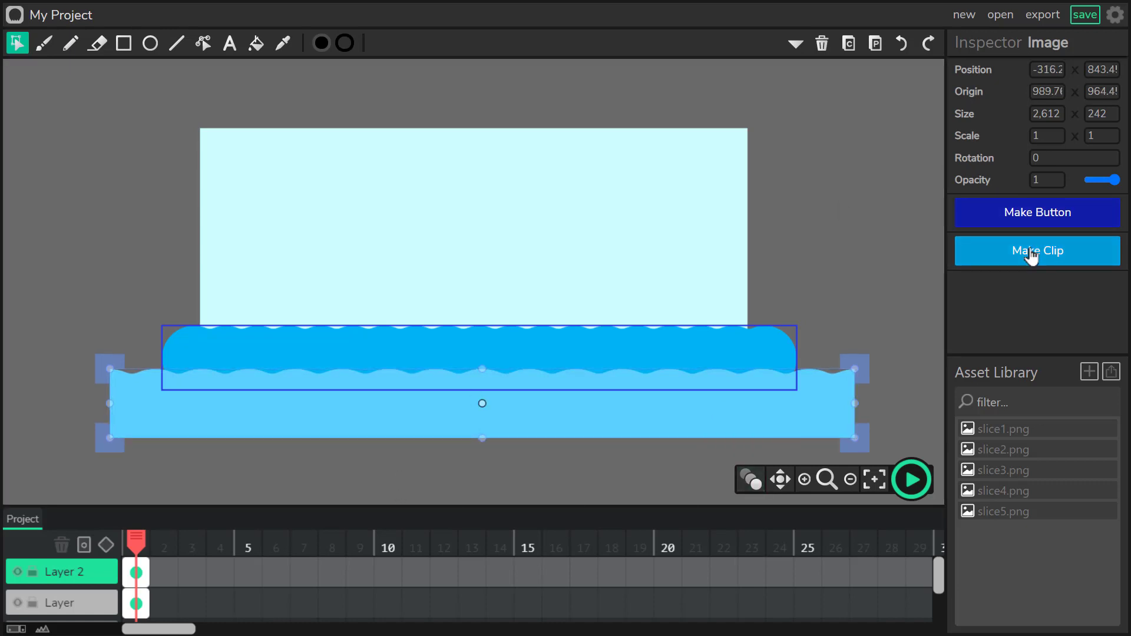
pyautogui.click(1031, 282)
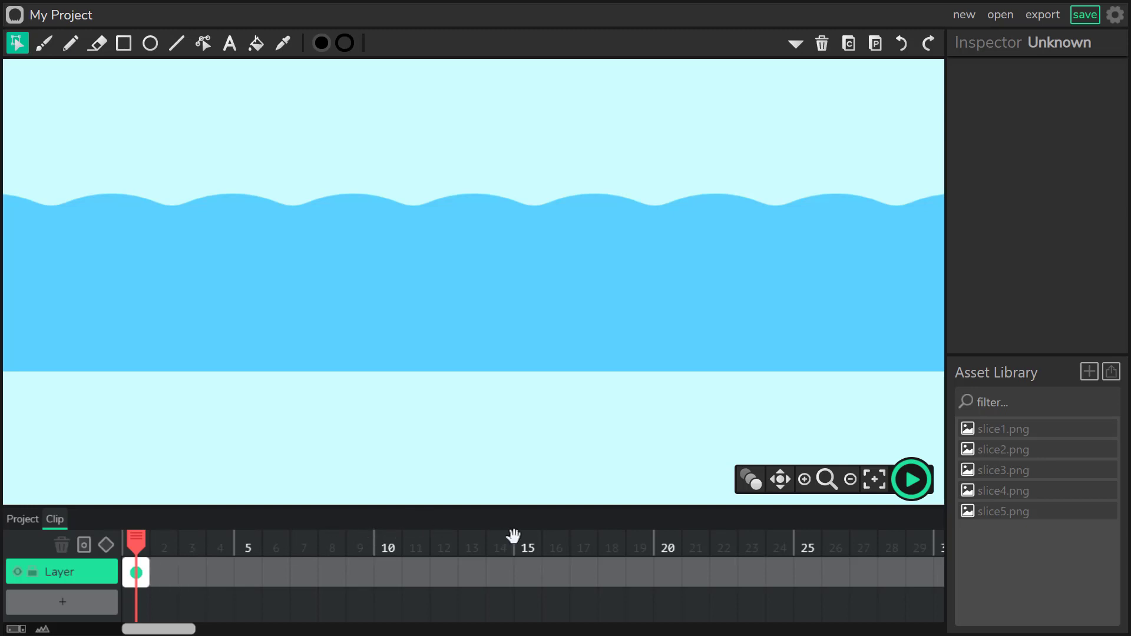
# Extend the light wave clip's frame to 24 frames and add tweens at frames 1, 12 and 24
pyautogui.moveTo(153, 581); pyautogui.dragTo(787, 576)
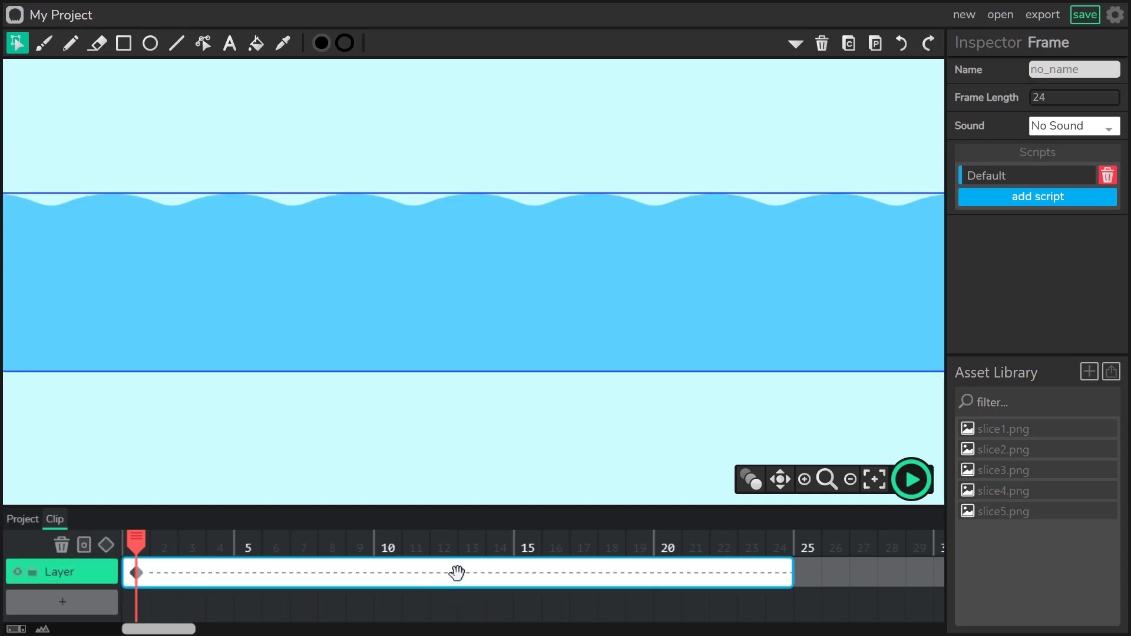
pyautogui.click(438, 572)
pyautogui.click(106, 545)
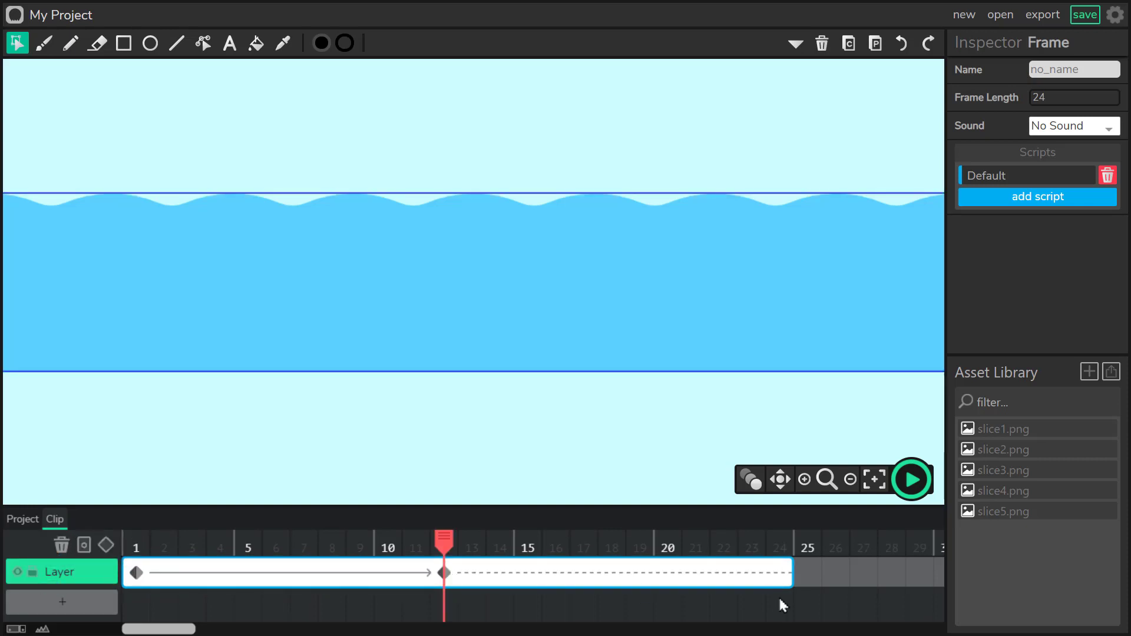
pyautogui.click(783, 564)
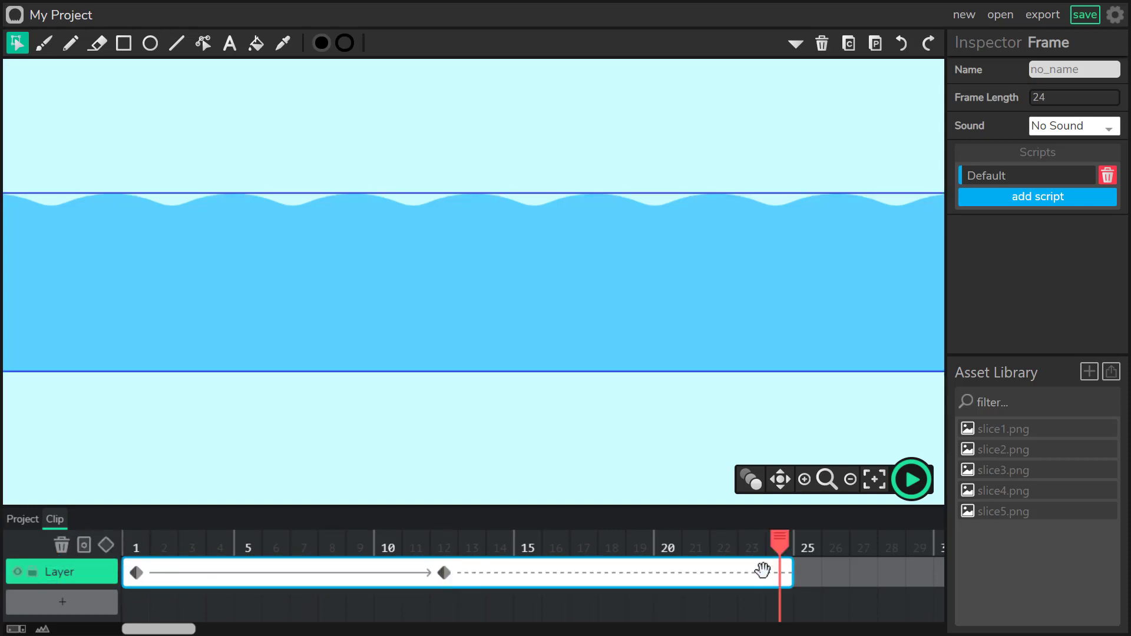
pyautogui.click(106, 545)
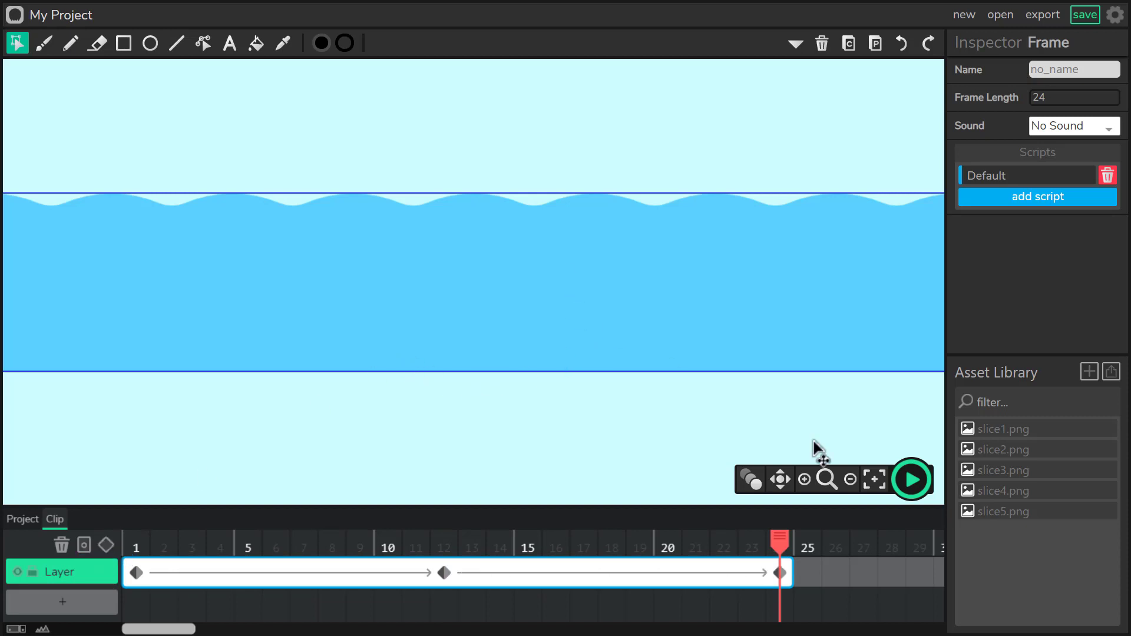
# Extend the light wave clip's frame to 36 frames and add a tween at frame 36
pyautogui.click(850, 480)
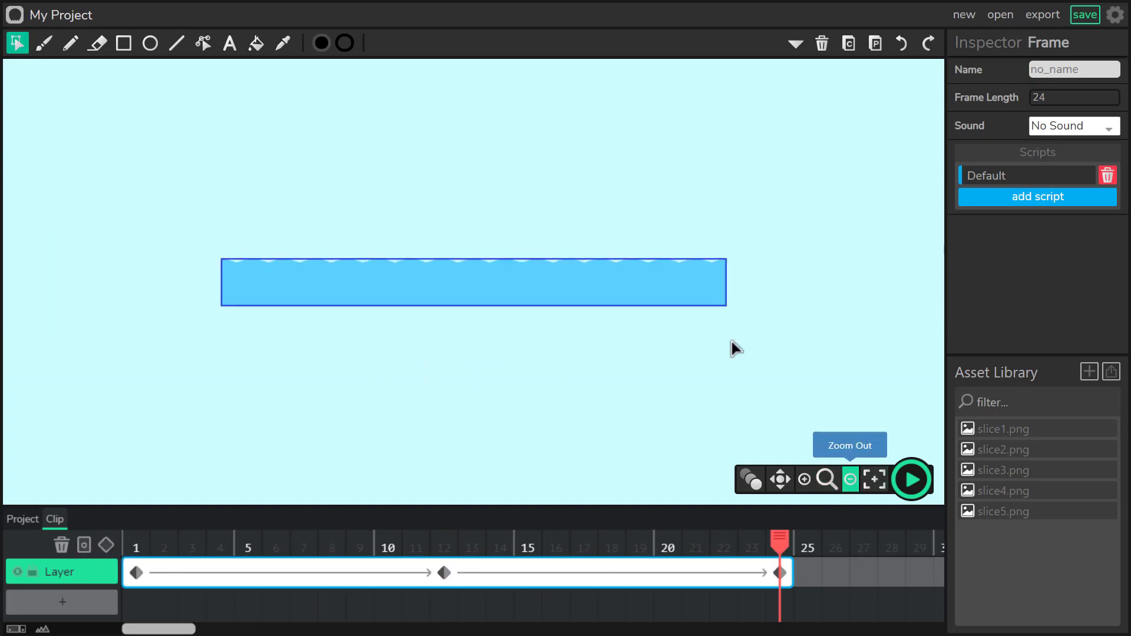
pyautogui.click(677, 302)
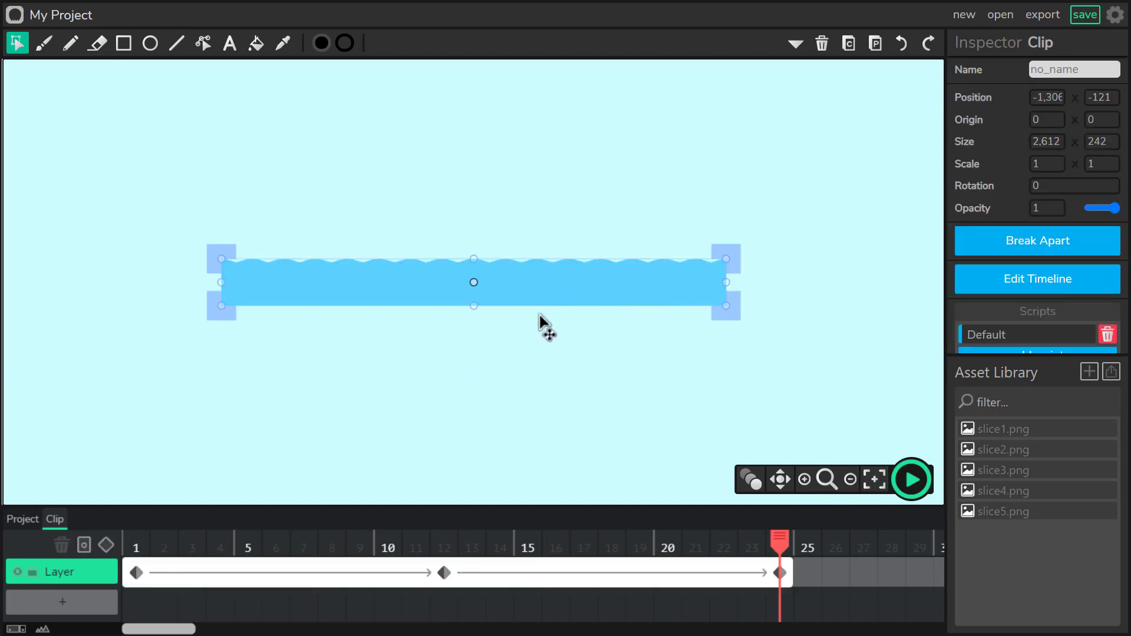
pyautogui.click(443, 574)
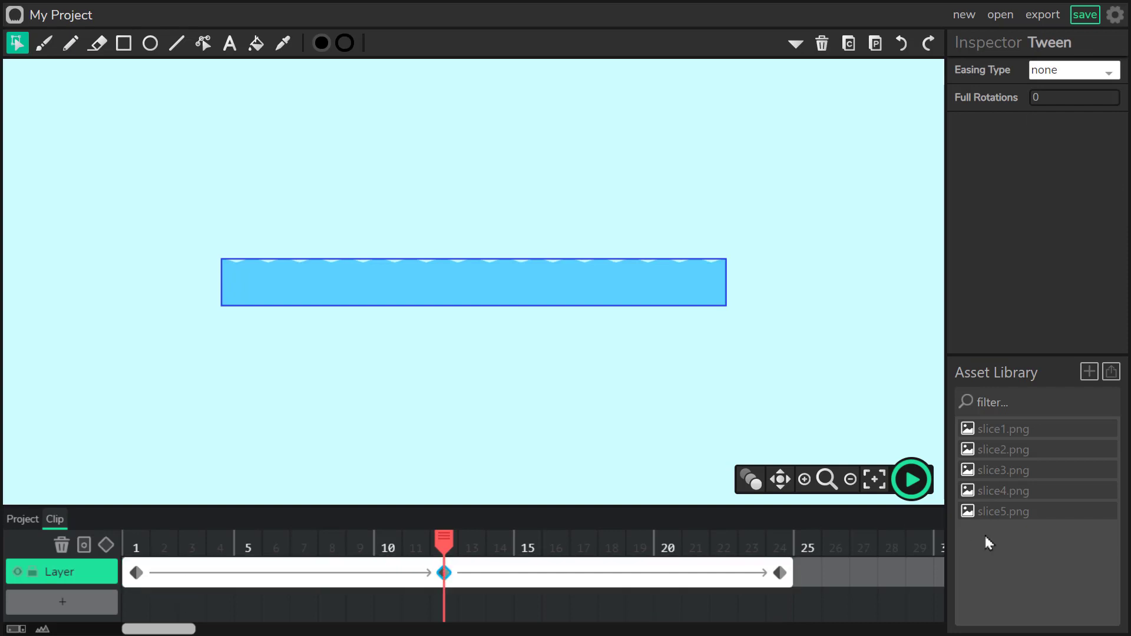
pyautogui.moveTo(197, 630); pyautogui.dragTo(339, 630)
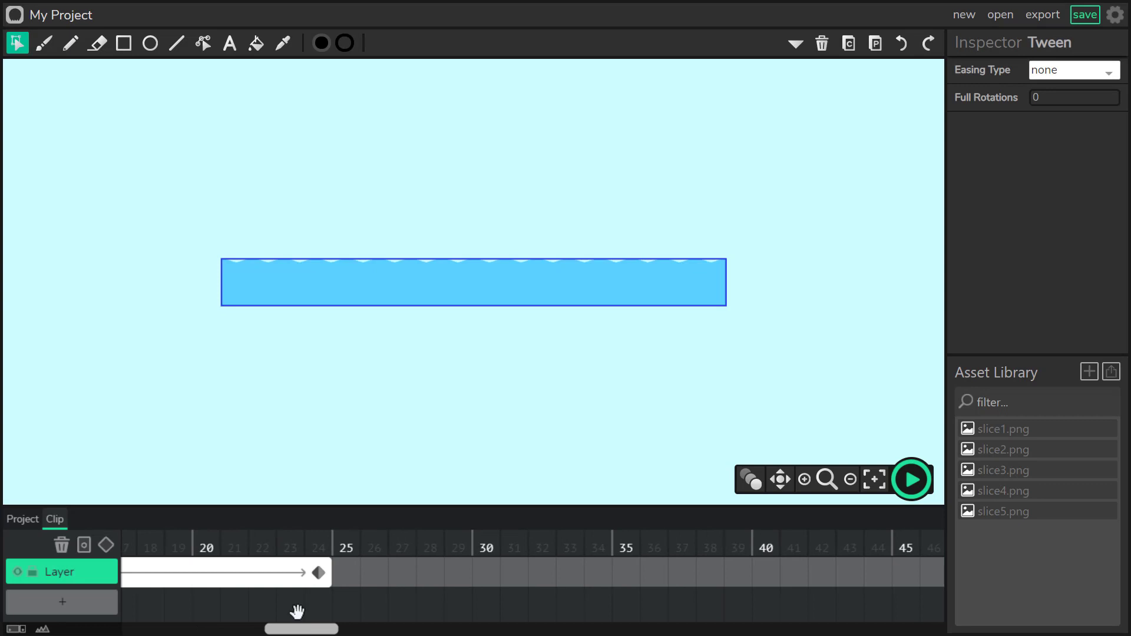
pyautogui.click(330, 570)
pyautogui.moveTo(331, 570); pyautogui.dragTo(664, 574)
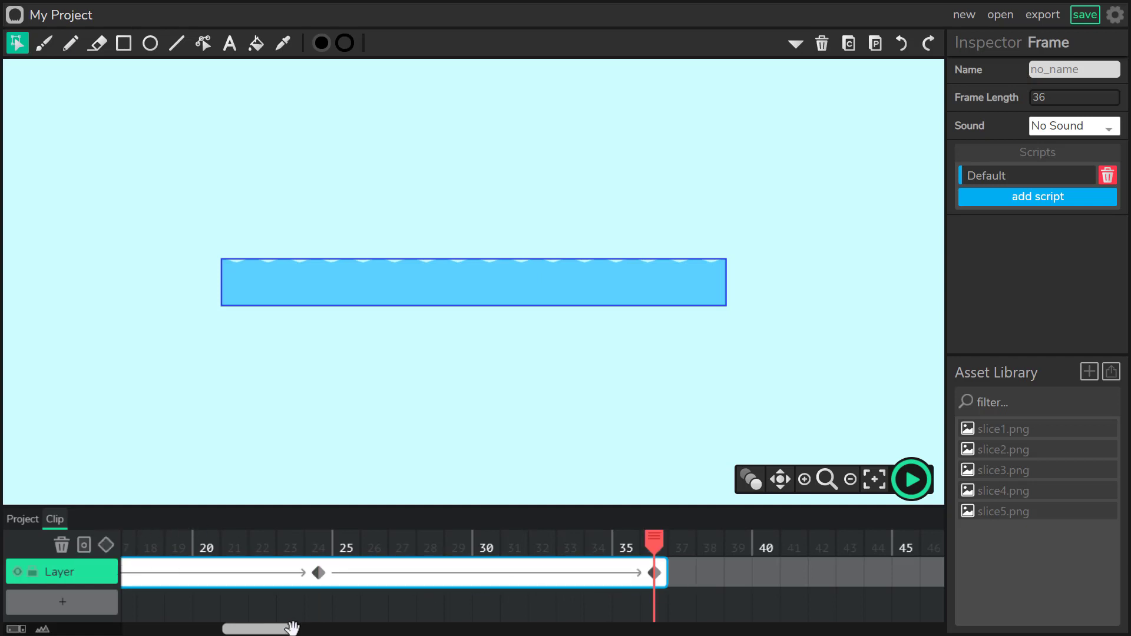
# Rotate the light wave at frame 12 to about -1.225 degrees
pyautogui.moveTo(285, 629); pyautogui.dragTo(185, 629)
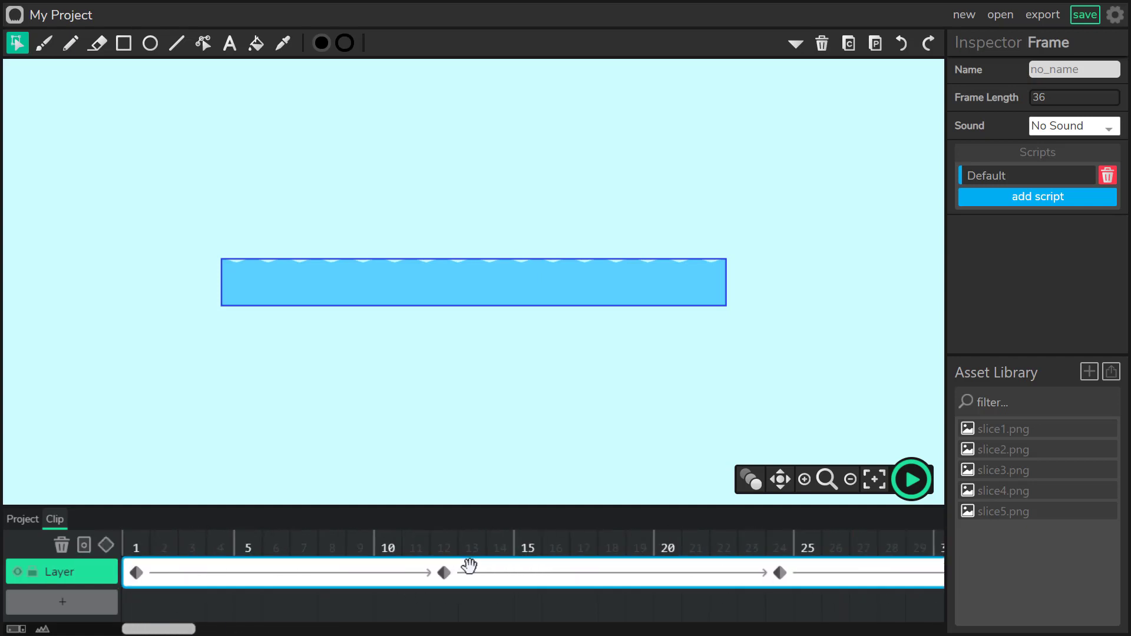
pyautogui.click(443, 571)
pyautogui.click(606, 292)
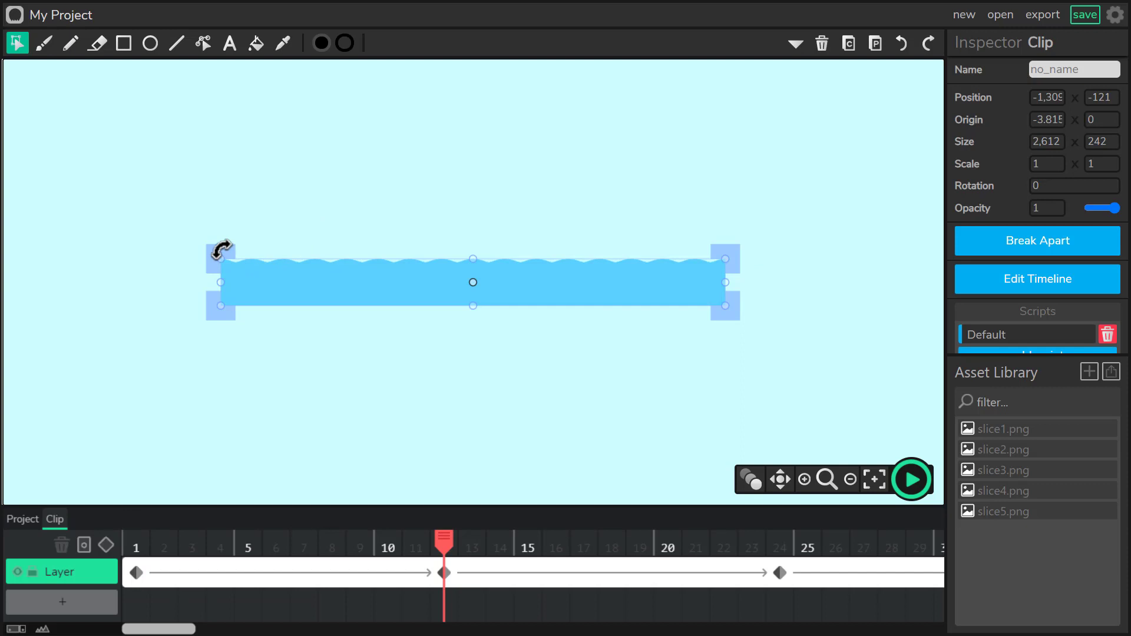
pyautogui.moveTo(217, 250); pyautogui.dragTo(224, 258)
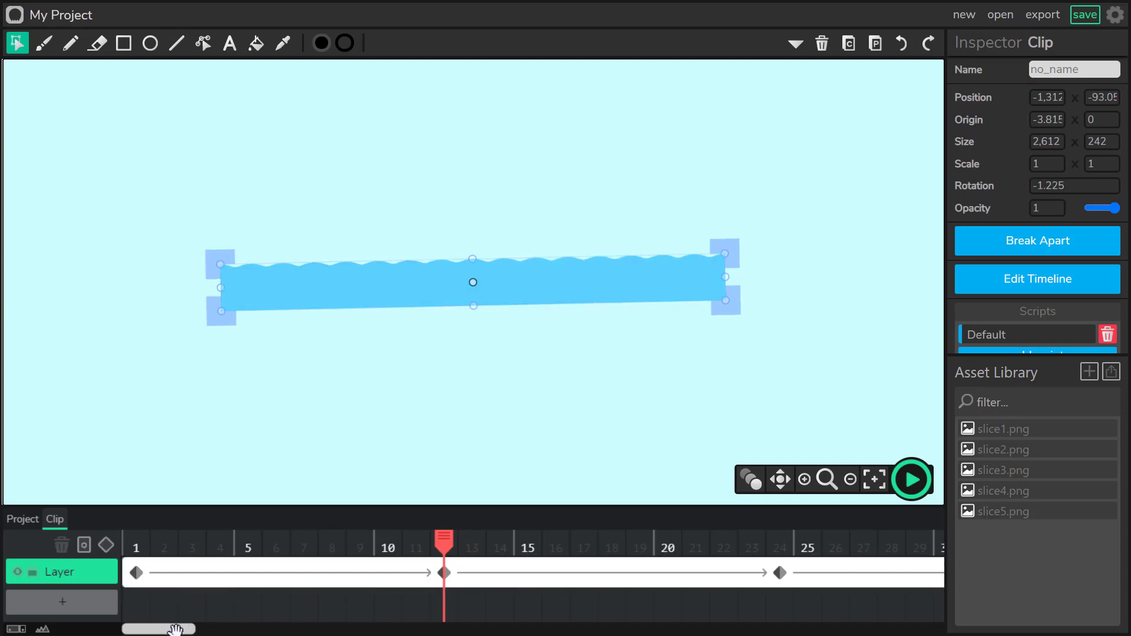
# Extend the light wave clip's frame to 48 frames and add a tween at frame 48
pyautogui.moveTo(176, 629); pyautogui.dragTo(272, 628)
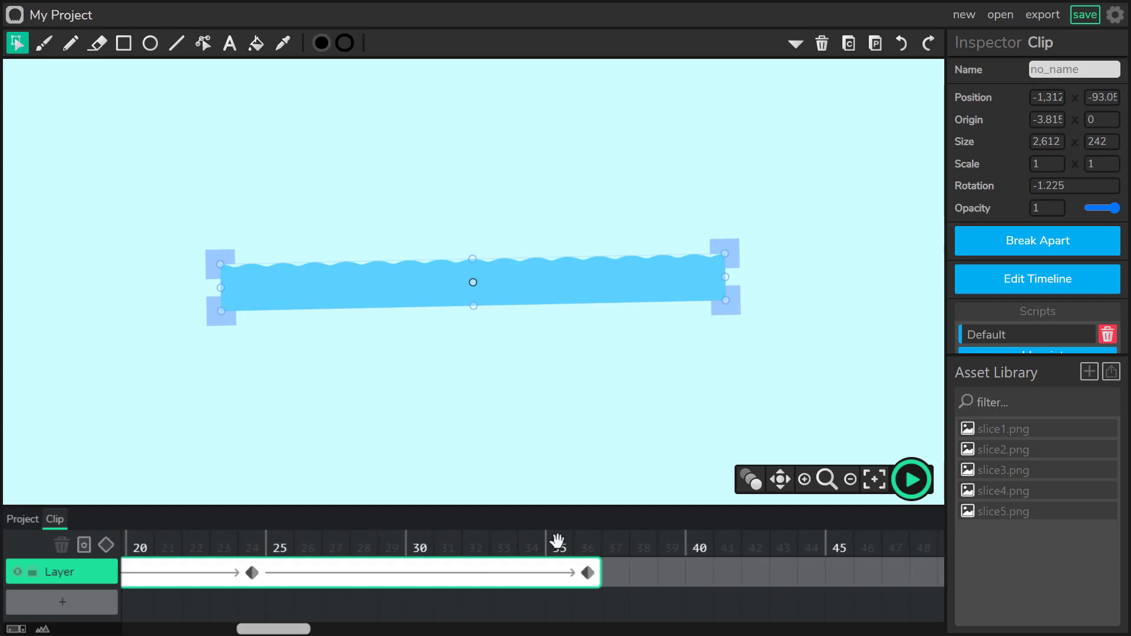
pyautogui.click(589, 575)
pyautogui.click(601, 579)
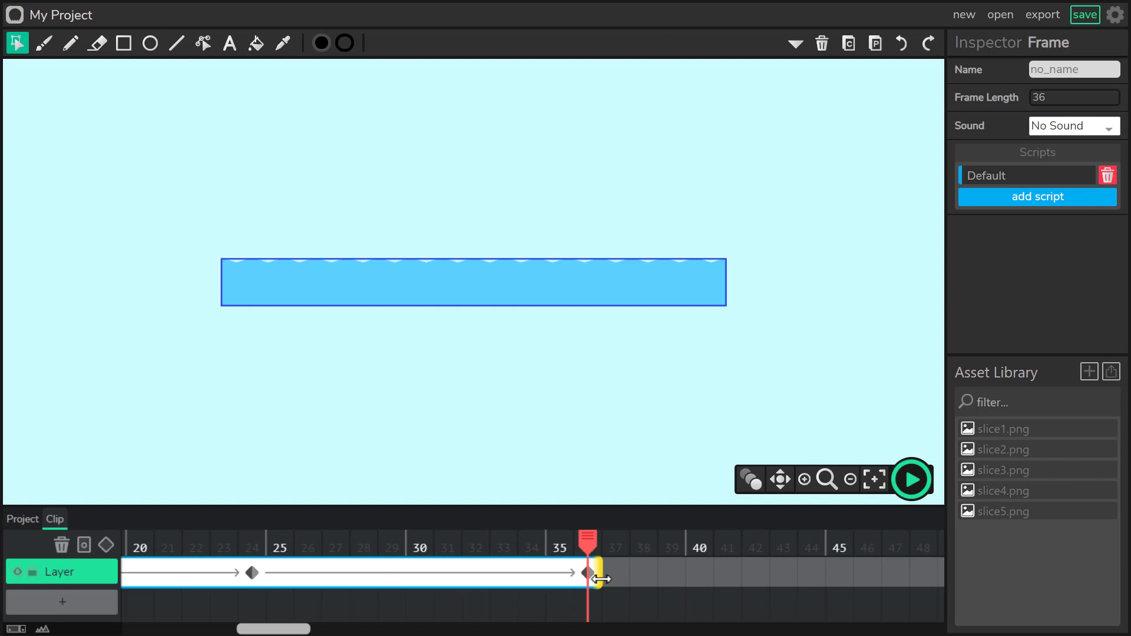
pyautogui.moveTo(600, 579); pyautogui.dragTo(932, 576)
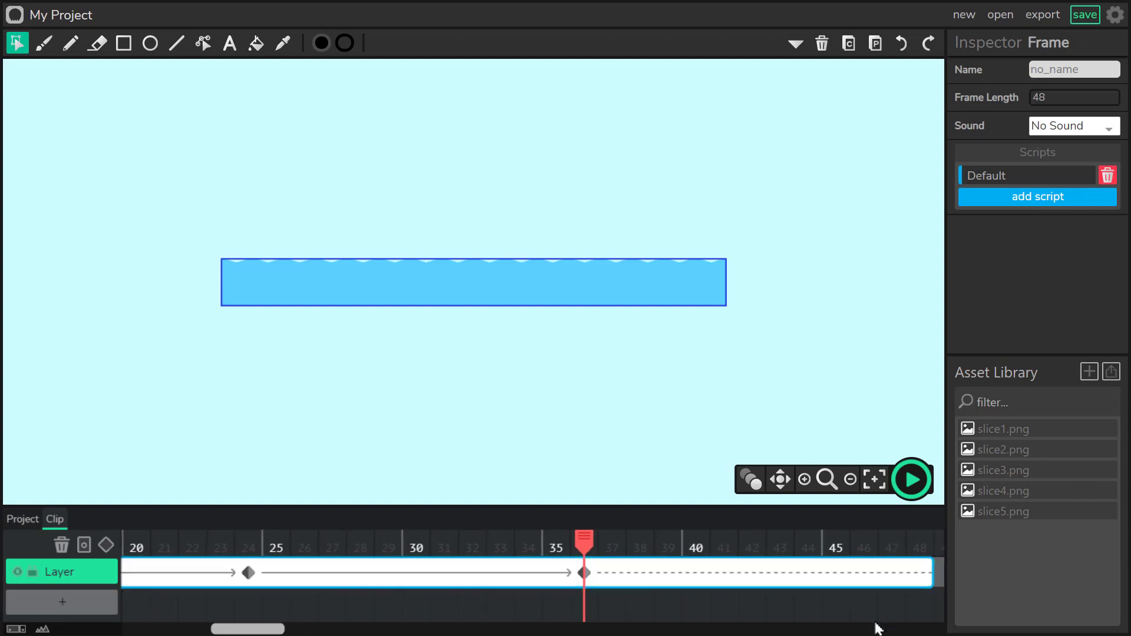
pyautogui.click(921, 575)
pyautogui.click(118, 546)
# Rotate the light wave at frame 36 to about 1.634 degrees
pyautogui.click(583, 574)
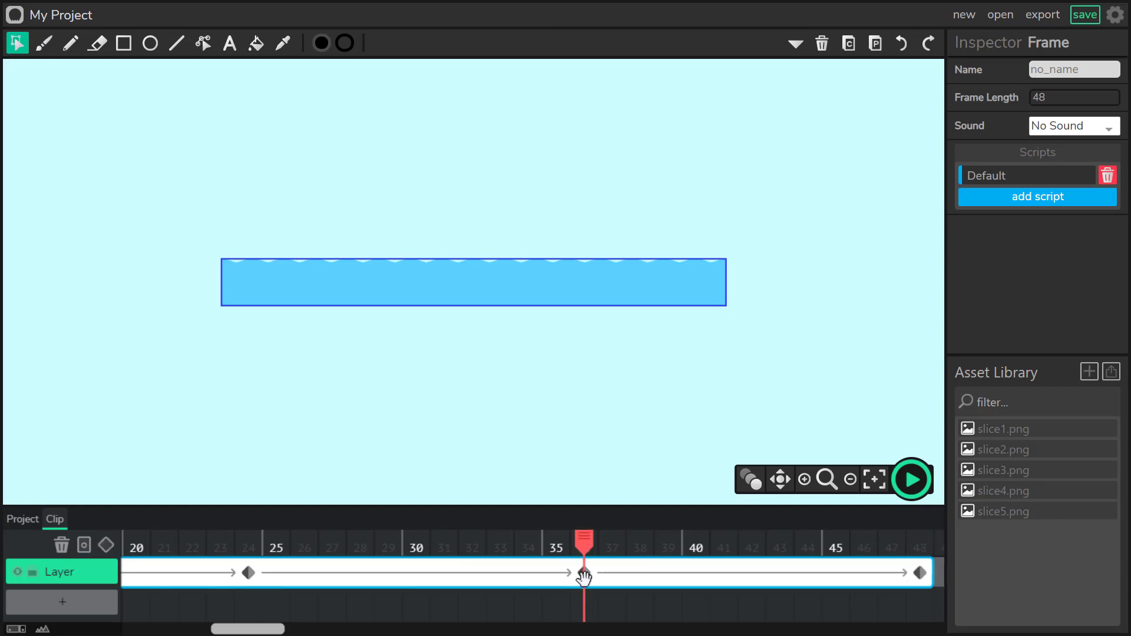
pyautogui.click(689, 294)
pyautogui.moveTo(733, 251); pyautogui.dragTo(735, 258)
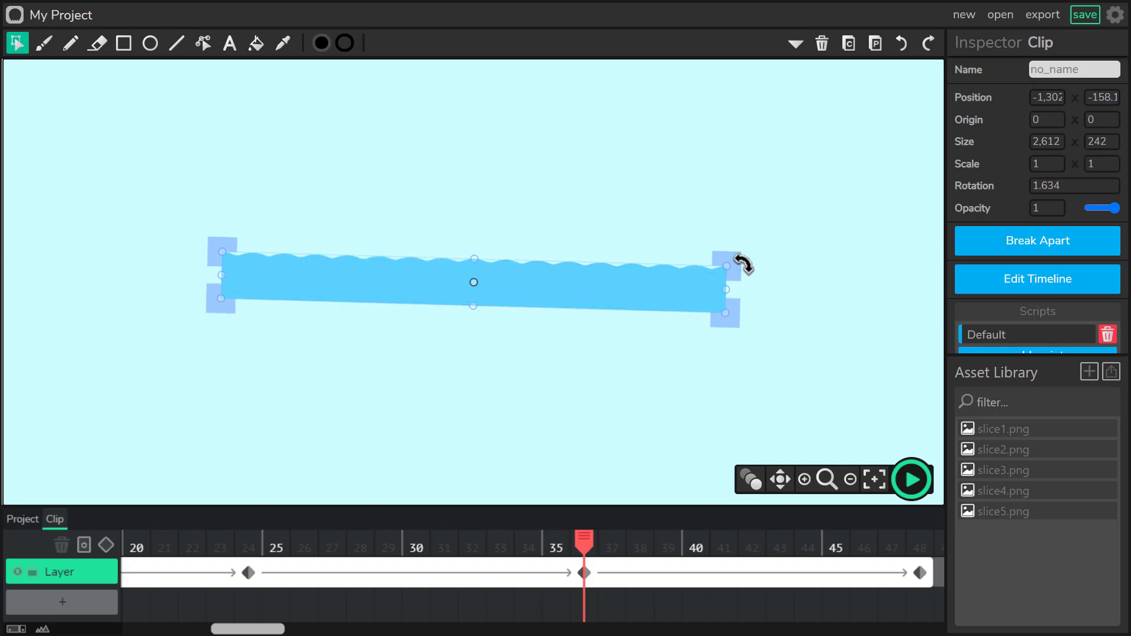
# Play back the light wave clip's rocking animation and return to the main project timeline
pyautogui.click(912, 479)
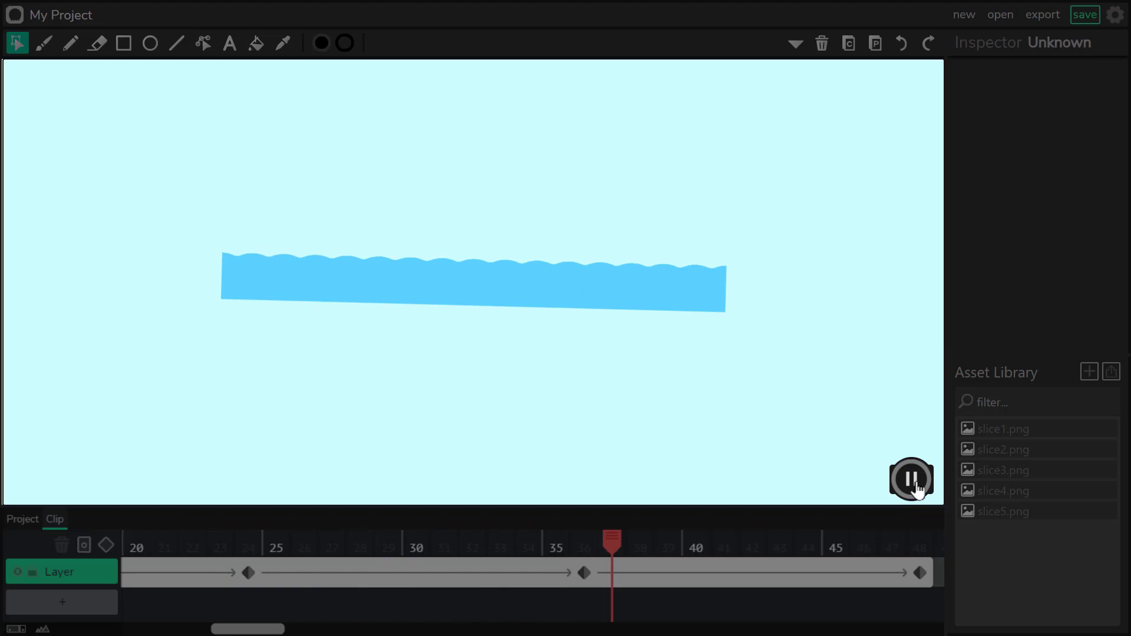
pyautogui.click(912, 480)
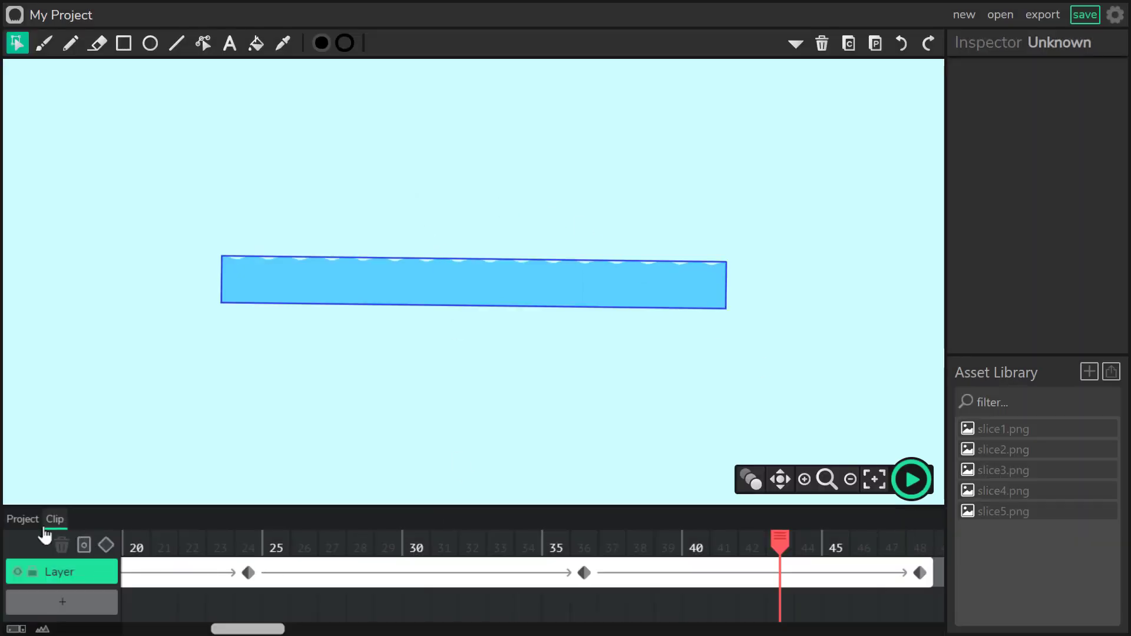
pyautogui.click(23, 518)
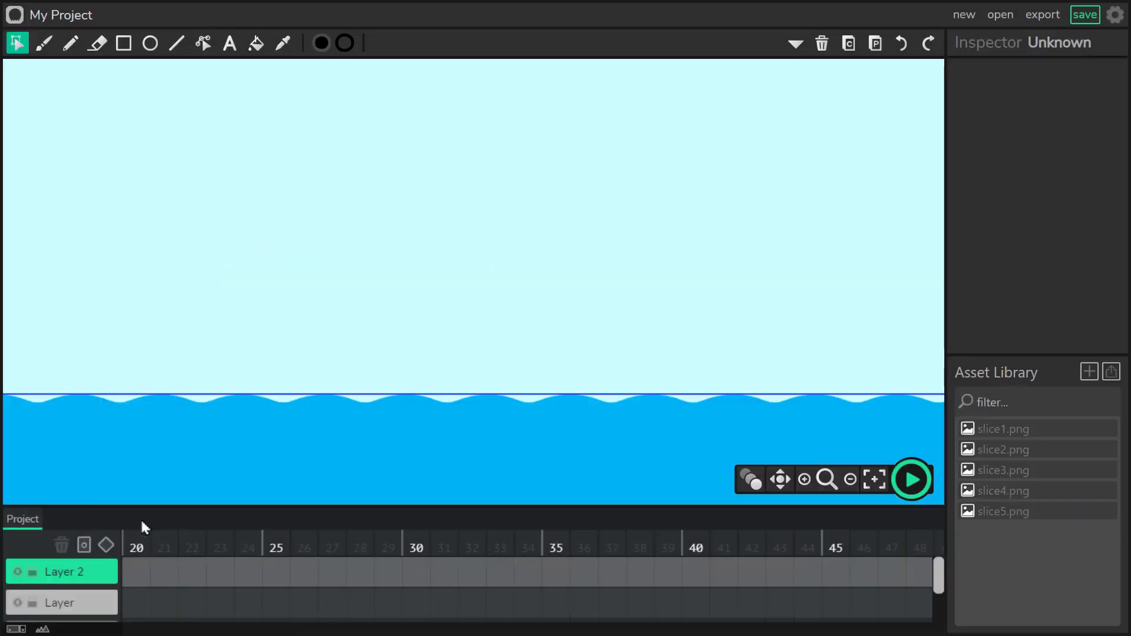
# Shift the light wave clip slightly down, lower the dark wave clip so it sits partly behind it, and preview the scene
pyautogui.click(850, 481)
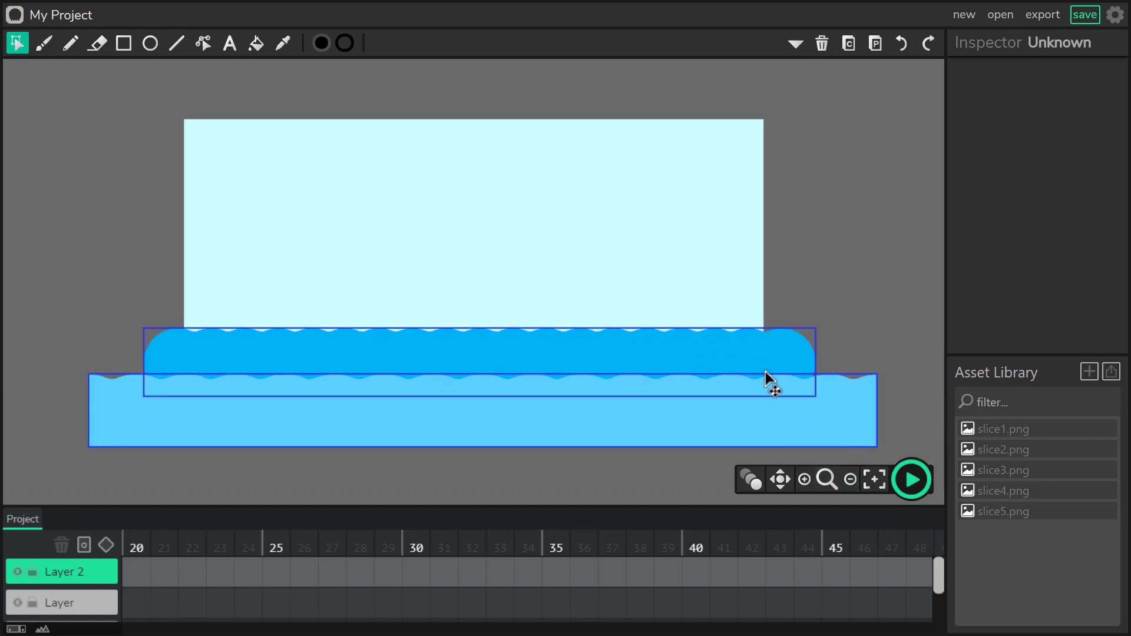
pyautogui.click(720, 432)
pyautogui.moveTo(669, 445); pyautogui.dragTo(661, 404)
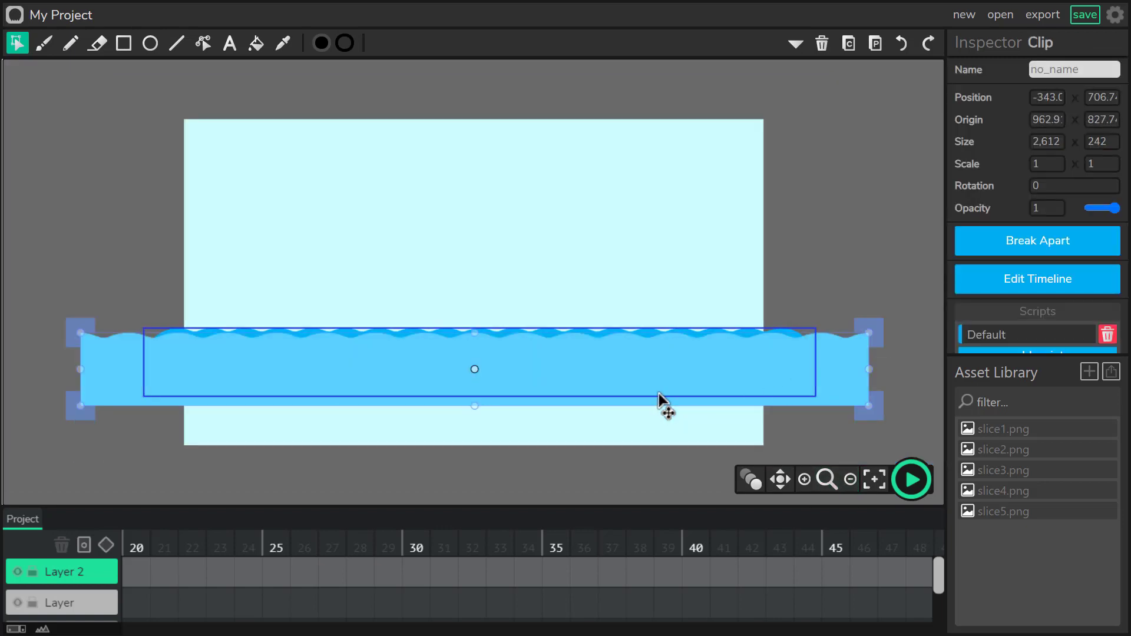
pyautogui.hotkey('ctrl', 'z')
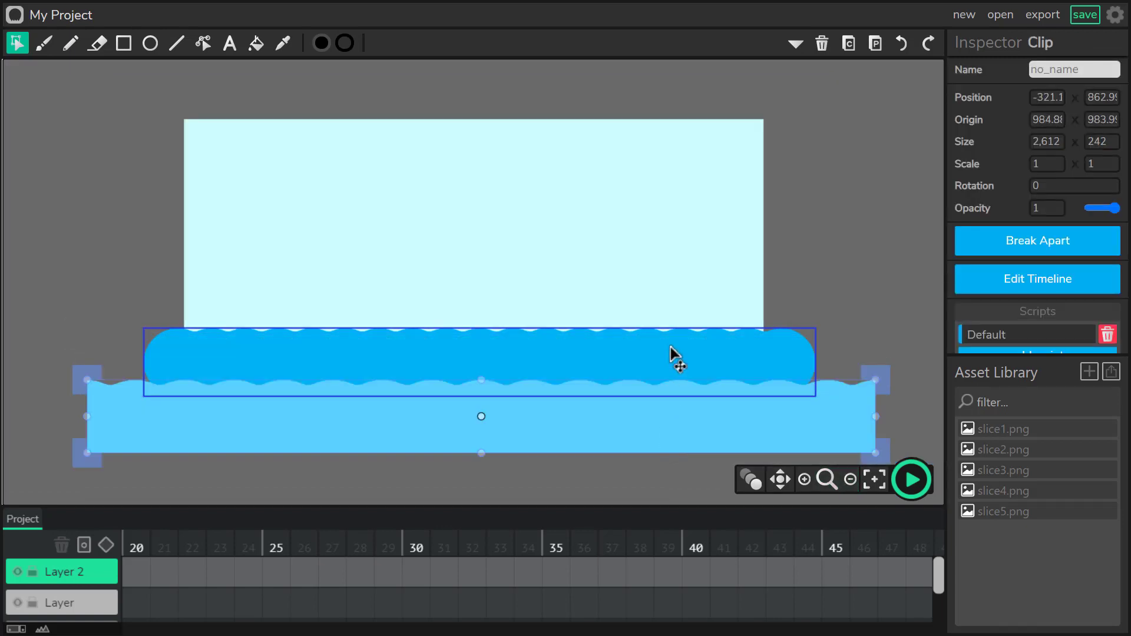
pyautogui.click(675, 348)
pyautogui.moveTo(691, 350); pyautogui.dragTo(701, 368)
pyautogui.click(911, 479)
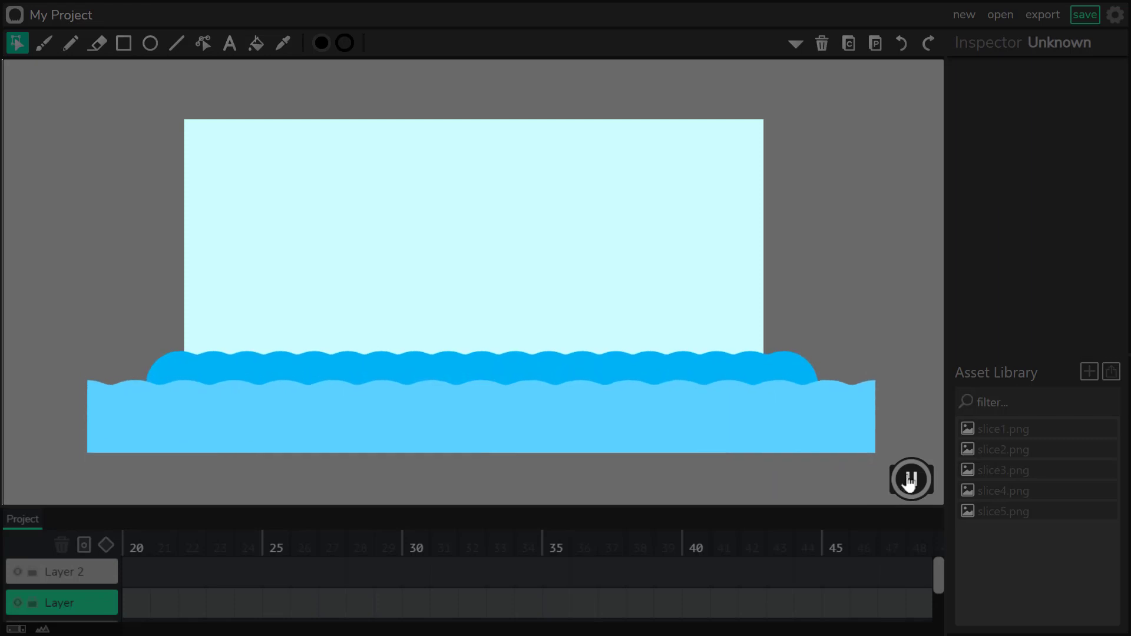
pyautogui.click(912, 480)
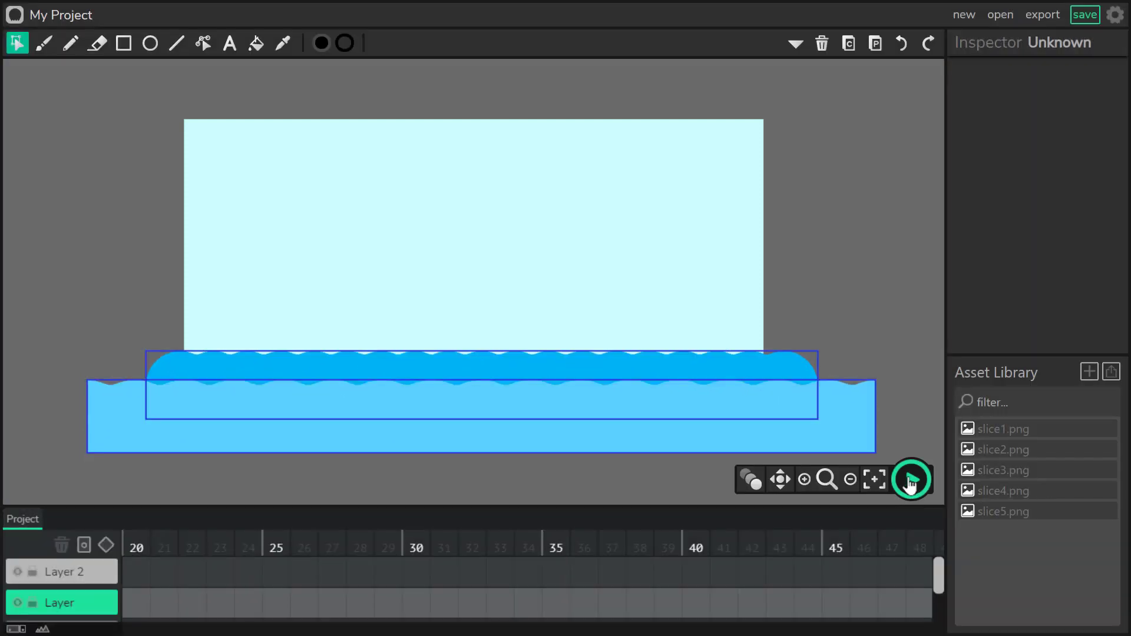
# Add a new layer beneath the two wave layers and insert a frame at frame 1
pyautogui.click(113, 597)
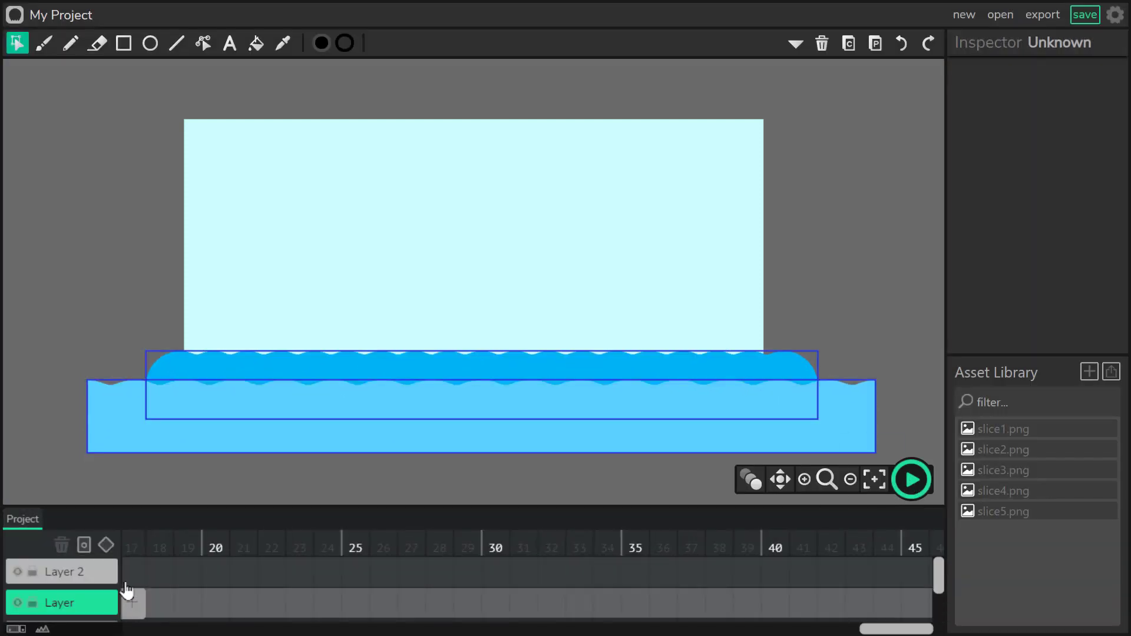
pyautogui.moveTo(889, 626); pyautogui.dragTo(212, 622)
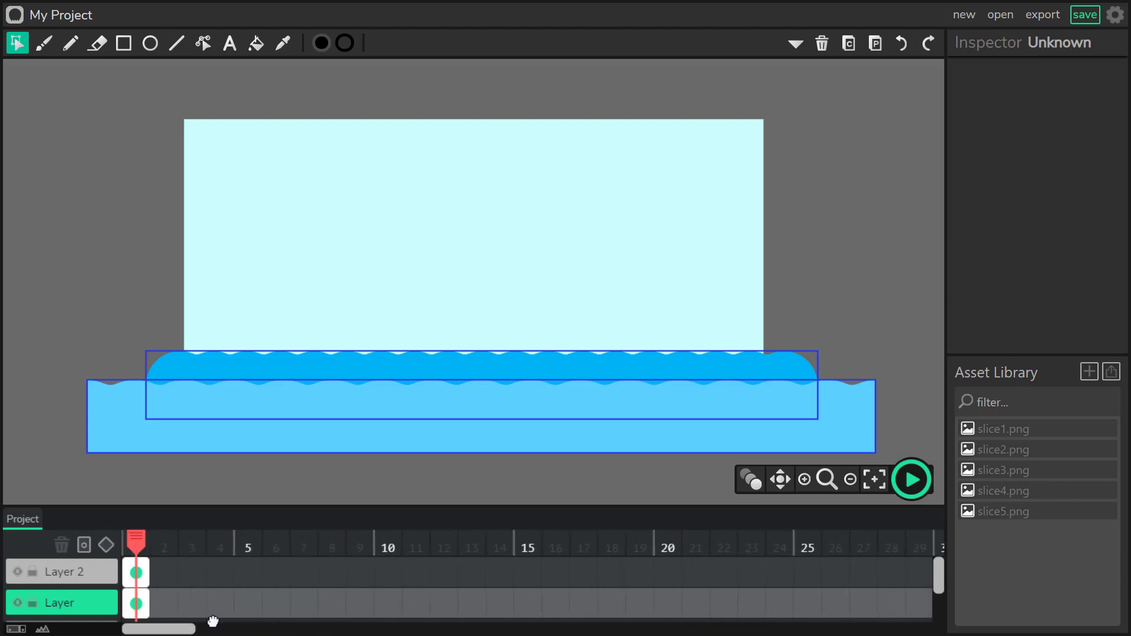
pyautogui.click(1014, 451)
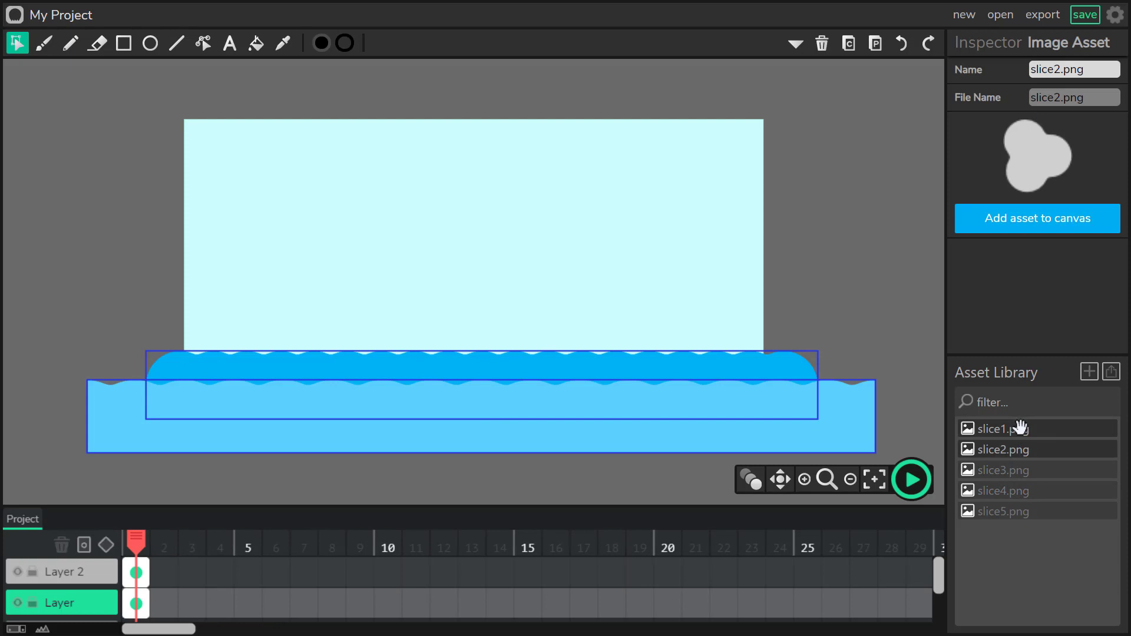
pyautogui.click(1018, 432)
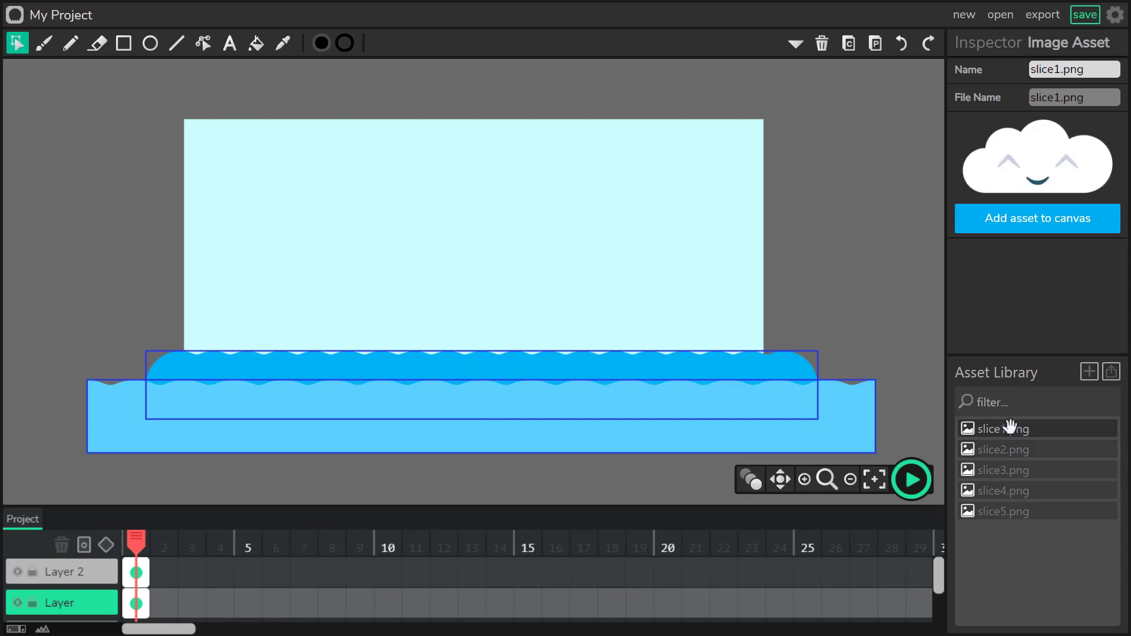
pyautogui.moveTo(72, 595)
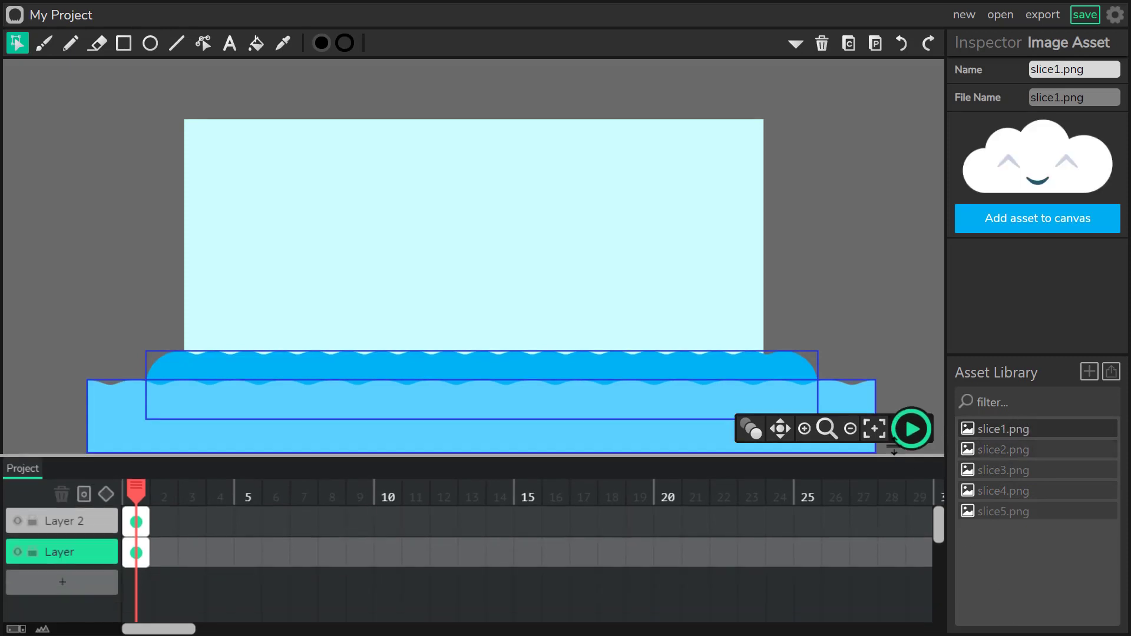
pyautogui.click(82, 576)
pyautogui.click(136, 572)
# Place the slice1.png cloud on the new layer, shrink it to about 370 by 199, and move it just outside the stage's left edge
pyautogui.moveTo(1043, 429); pyautogui.dragTo(406, 205)
pyautogui.click(450, 222)
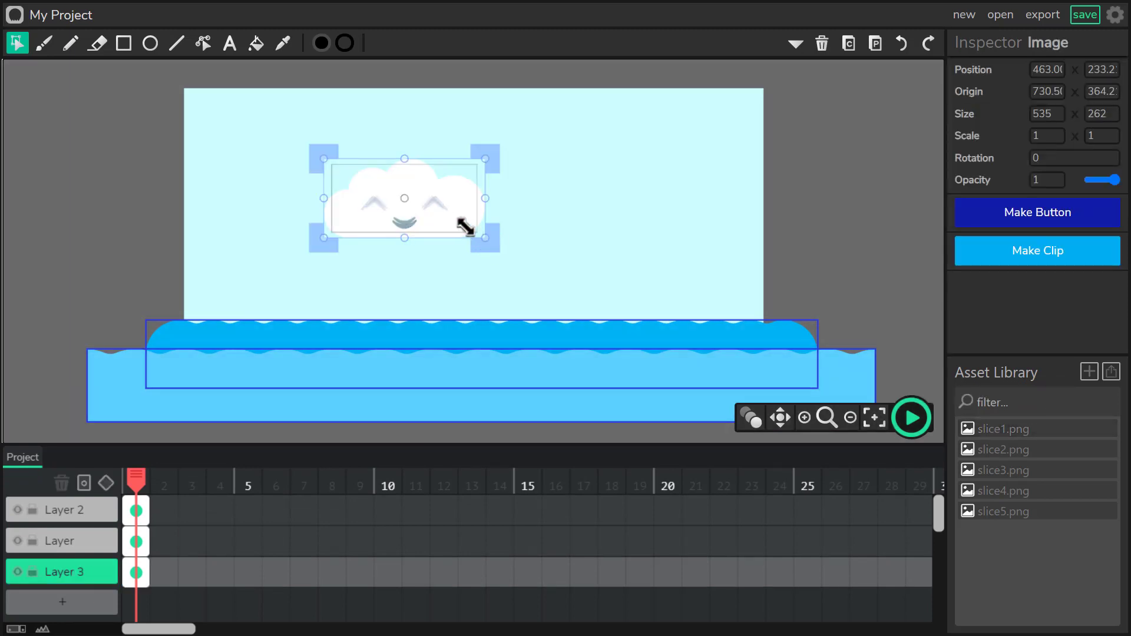
pyautogui.moveTo(454, 222); pyautogui.dragTo(140, 142)
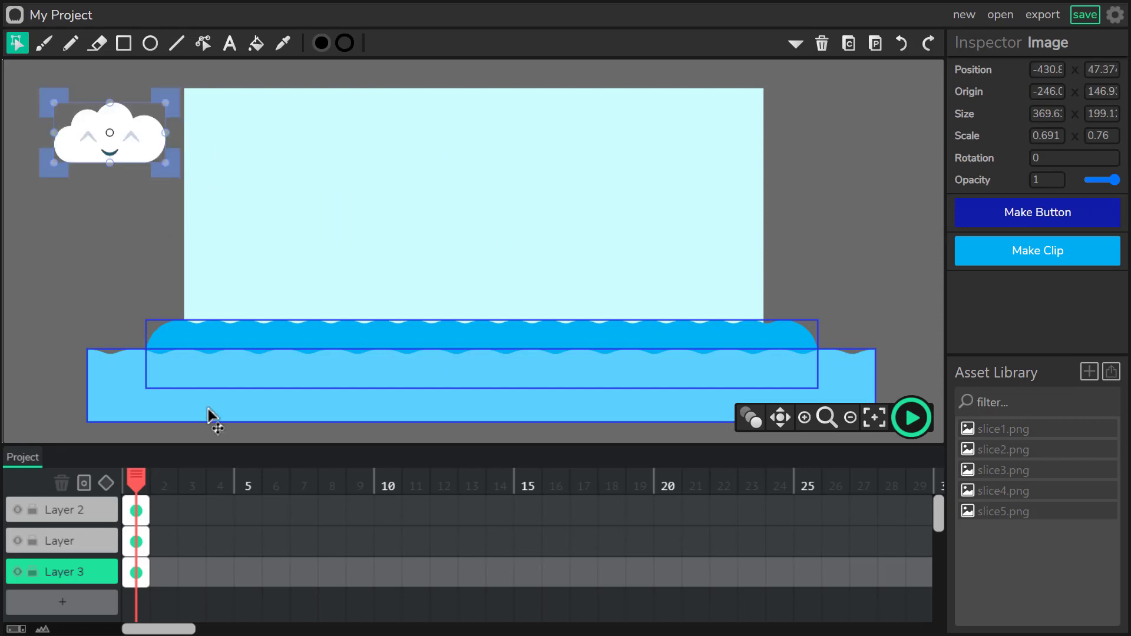
# Extend the cloud's frame to 44 frames and add a tween at frame 1
pyautogui.click(133, 571)
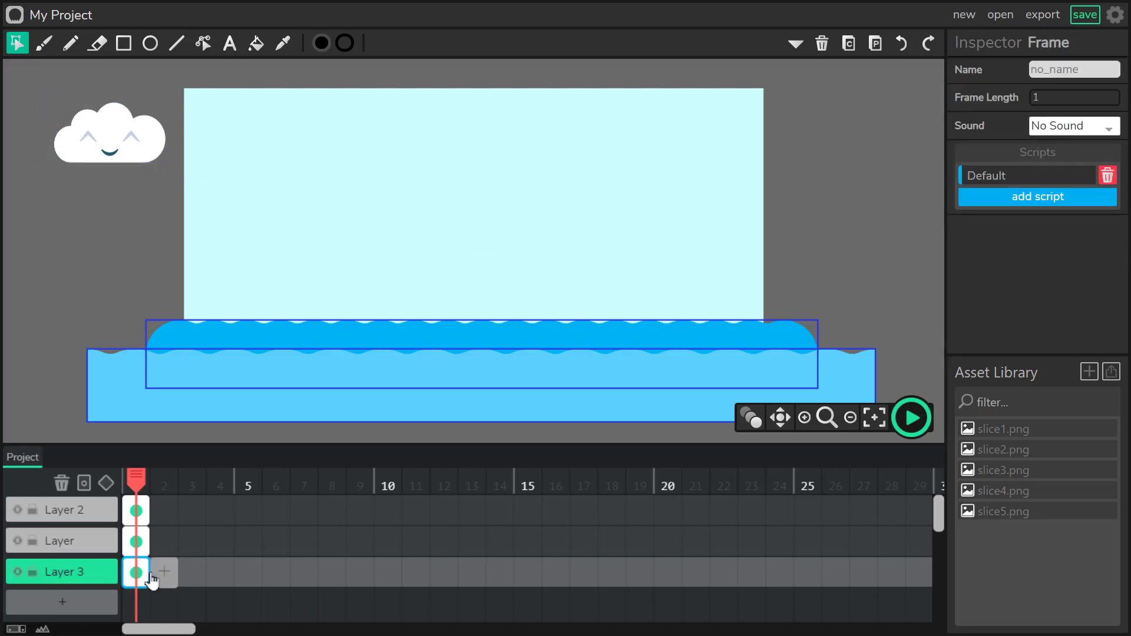
pyautogui.moveTo(144, 571); pyautogui.dragTo(899, 573)
pyautogui.moveTo(268, 623); pyautogui.dragTo(176, 626)
pyautogui.click(134, 571)
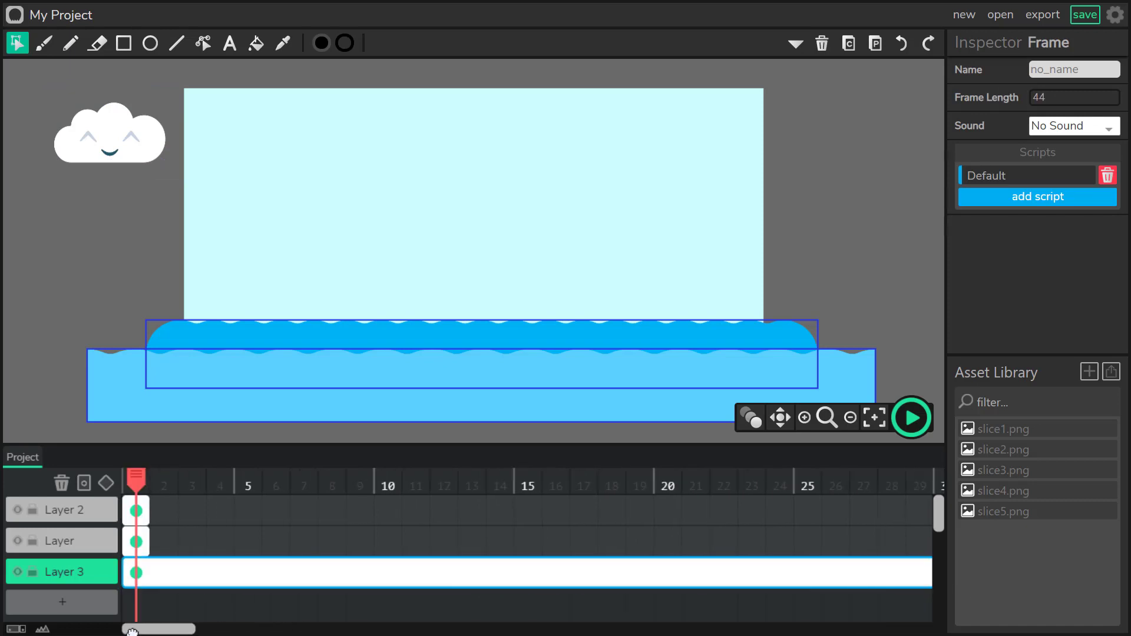
pyautogui.click(134, 574)
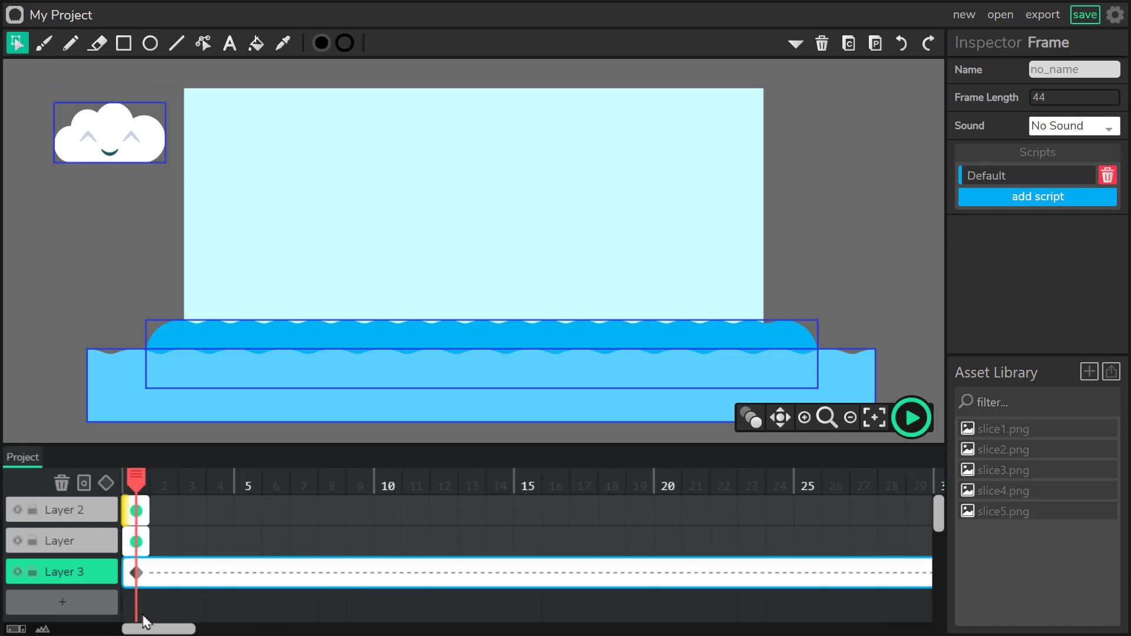
# Extend the cloud's frame to 64 frames and, at frame 64, move the cloud beyond the stage's right edge
pyautogui.moveTo(153, 628); pyautogui.dragTo(371, 630)
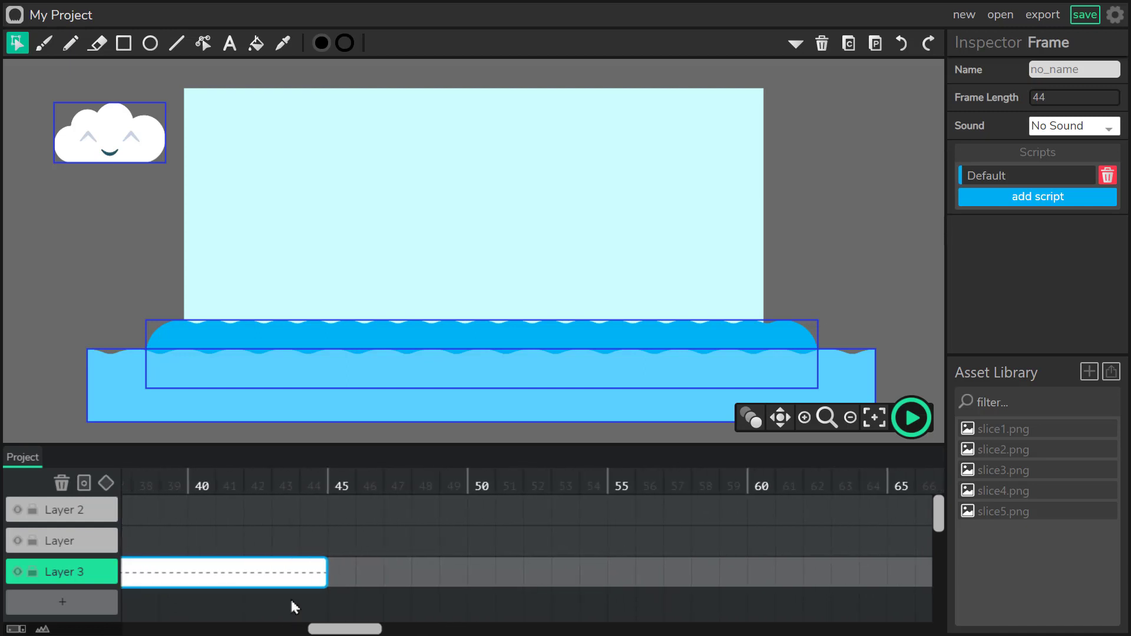
pyautogui.click(318, 570)
pyautogui.moveTo(448, 564); pyautogui.dragTo(881, 571)
pyautogui.click(876, 570)
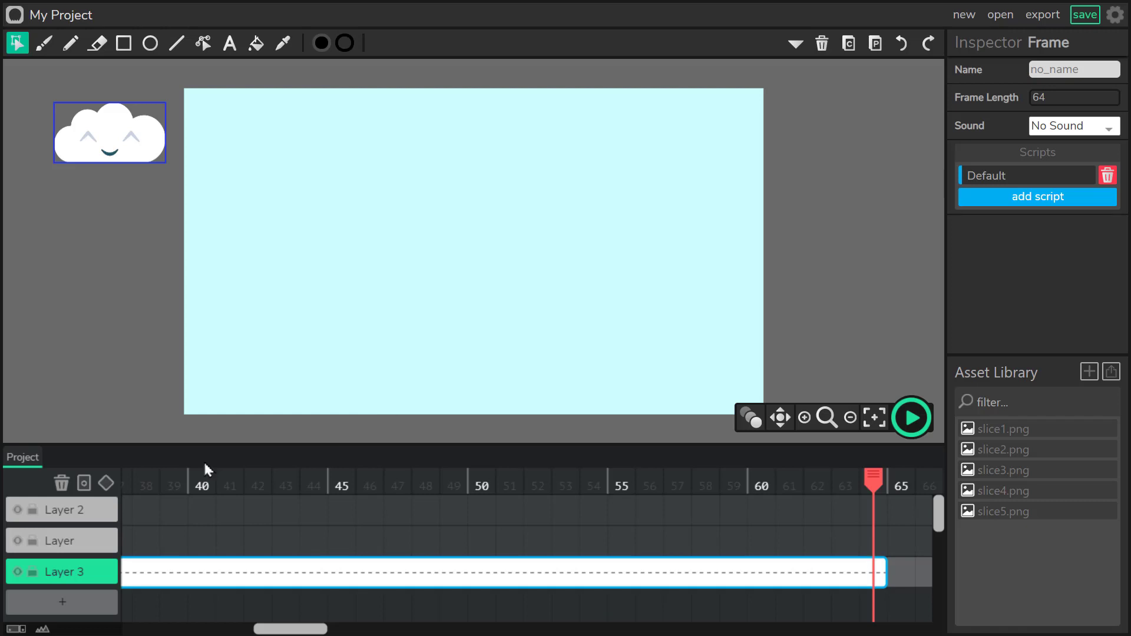
pyautogui.moveTo(89, 147); pyautogui.dragTo(800, 140)
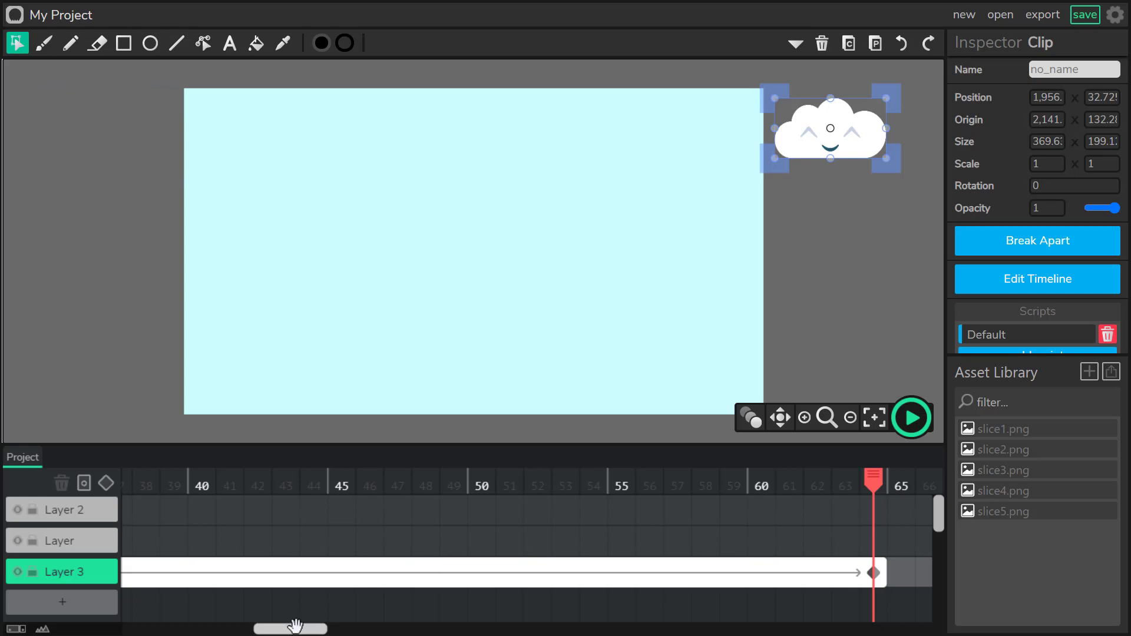
# Extend the frames of both wave layers to 64 frames to match the cloud layer
pyautogui.moveTo(295, 629); pyautogui.dragTo(154, 628)
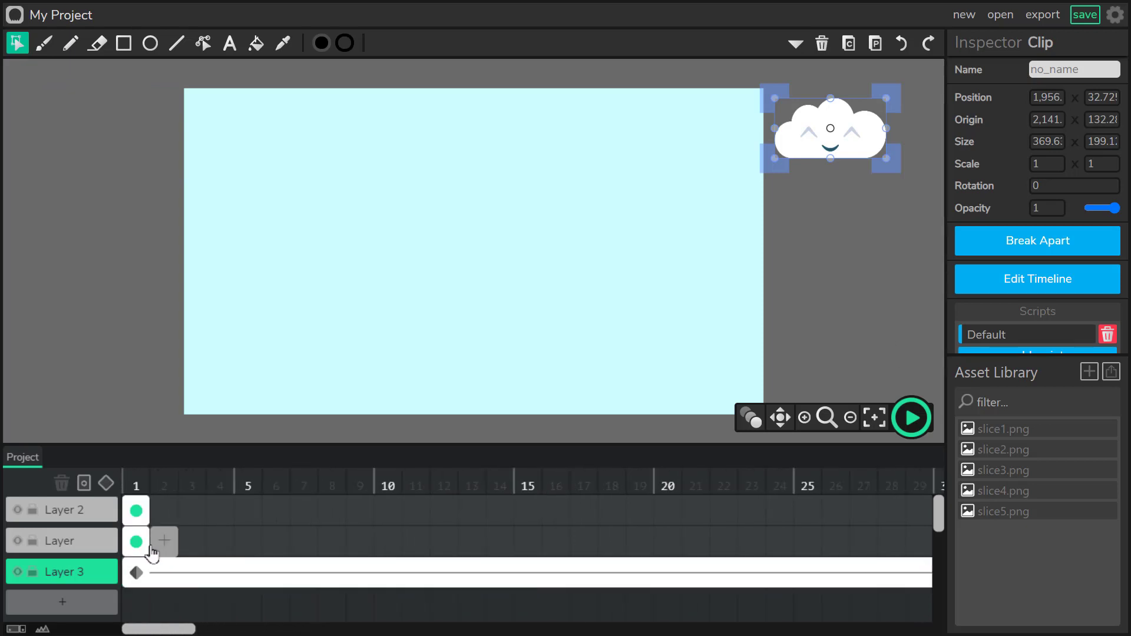
pyautogui.moveTo(147, 545); pyautogui.dragTo(743, 543)
pyautogui.moveTo(308, 628); pyautogui.dragTo(78, 617)
pyautogui.moveTo(146, 515); pyautogui.dragTo(630, 507)
pyautogui.moveTo(298, 628); pyautogui.dragTo(133, 628)
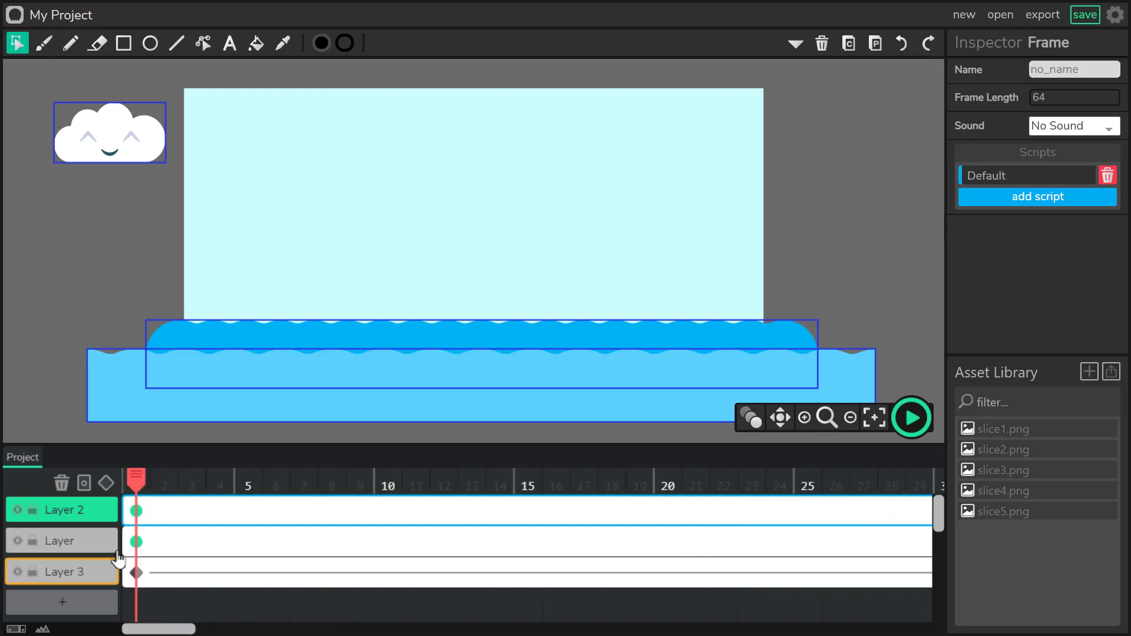
# Add a new project layer for the slice3.png boat
pyautogui.click(1065, 451)
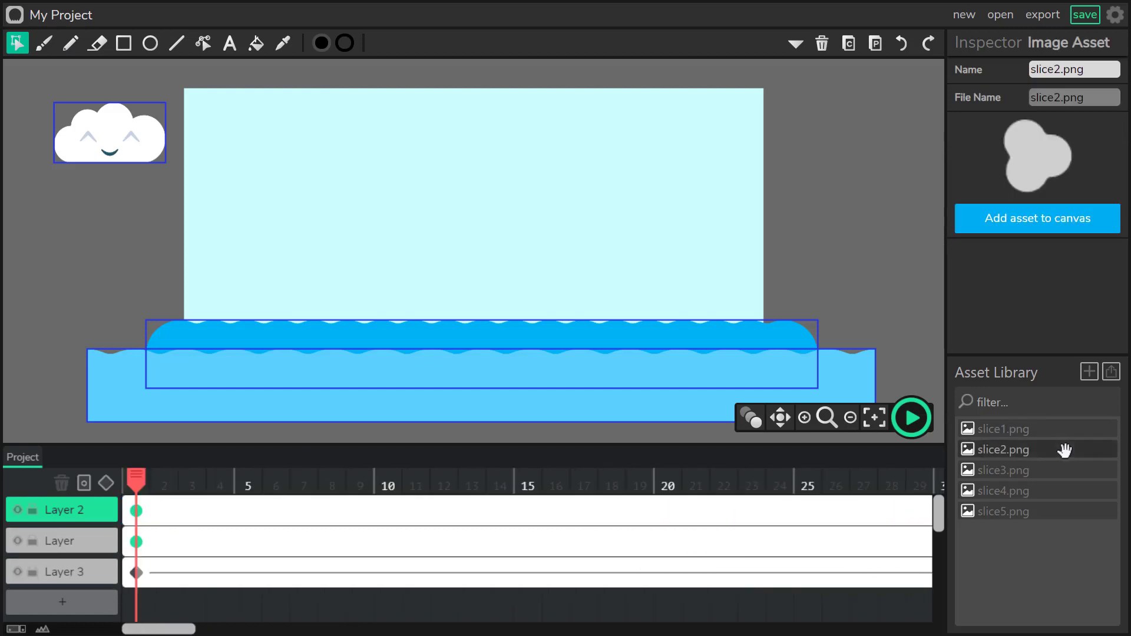
pyautogui.click(1063, 470)
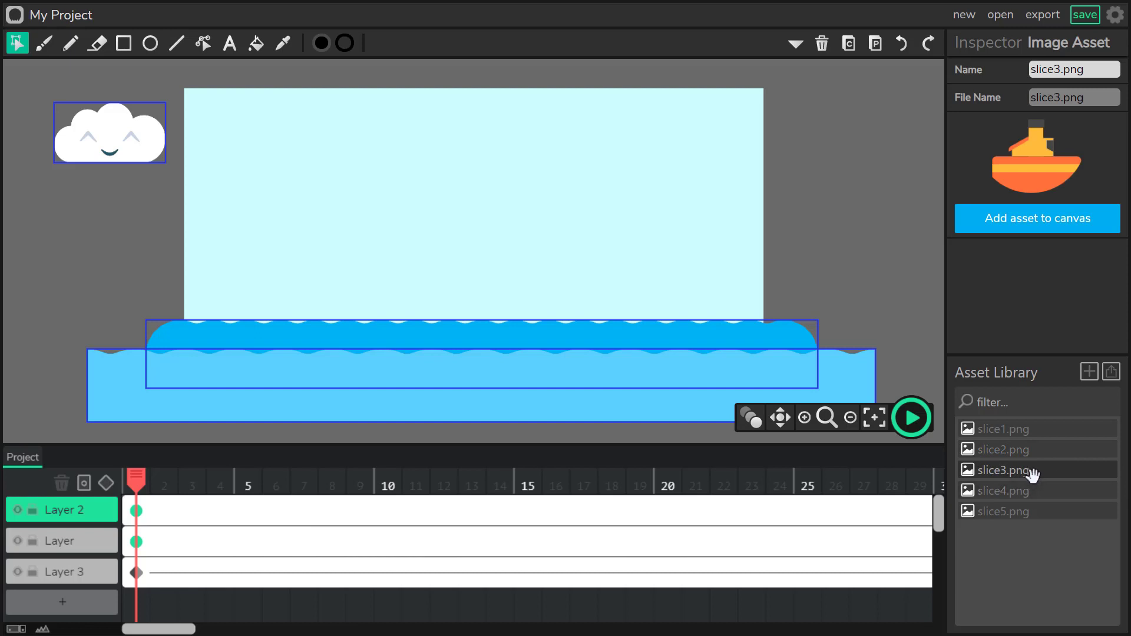
pyautogui.click(95, 603)
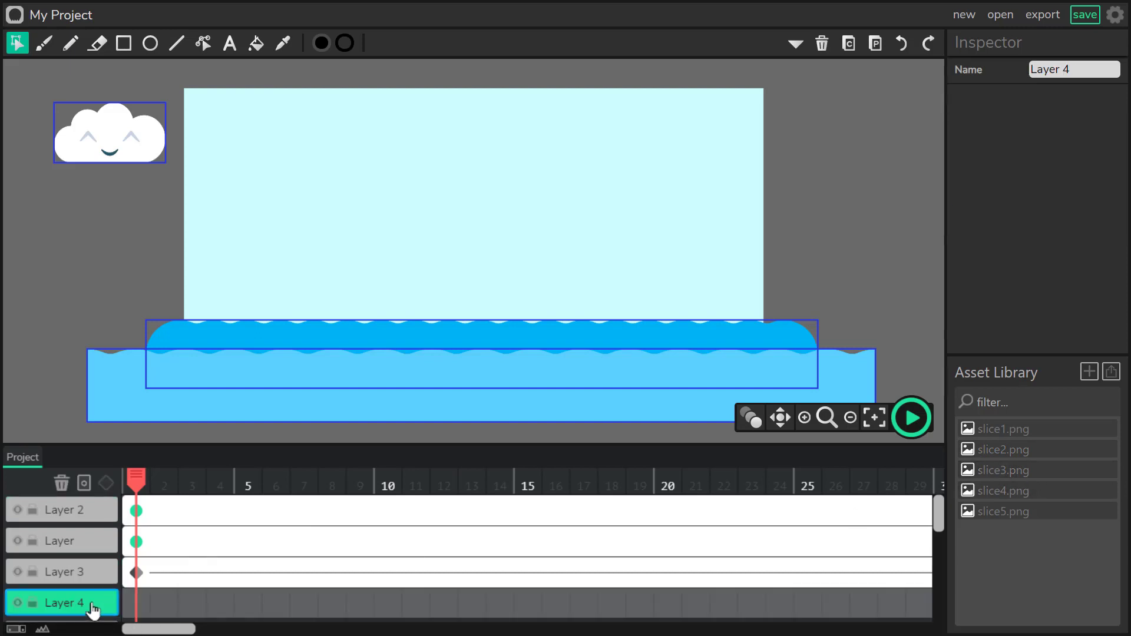
# Try to place the slice3.png boat on the empty new layer and insert a frame there
pyautogui.click(993, 471)
pyautogui.moveTo(936, 466); pyautogui.dragTo(289, 281)
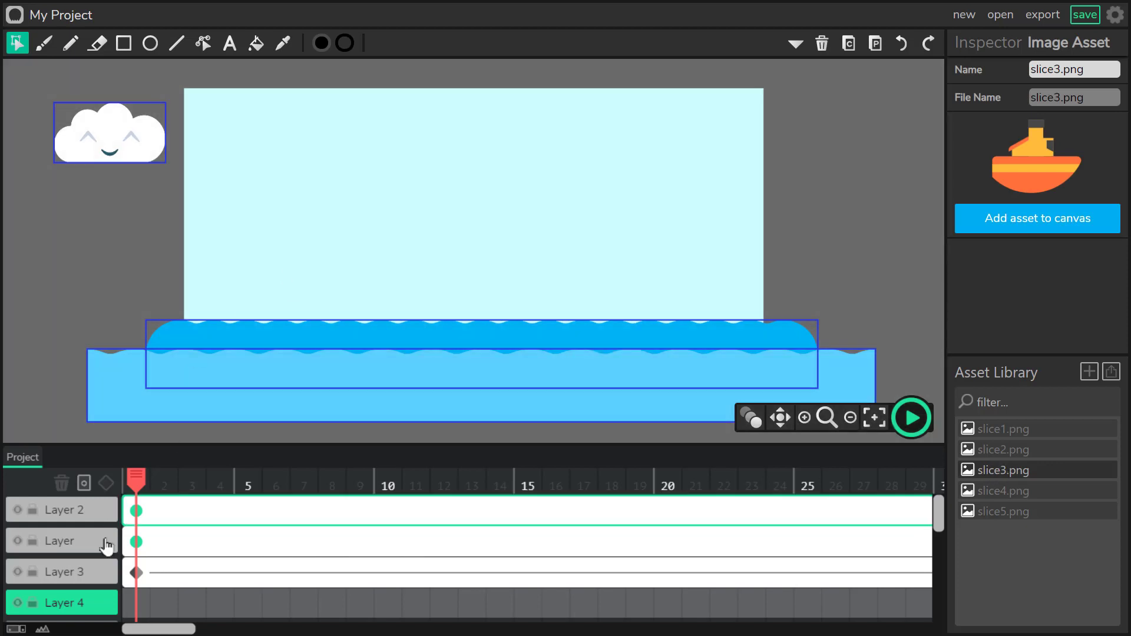
pyautogui.click(135, 601)
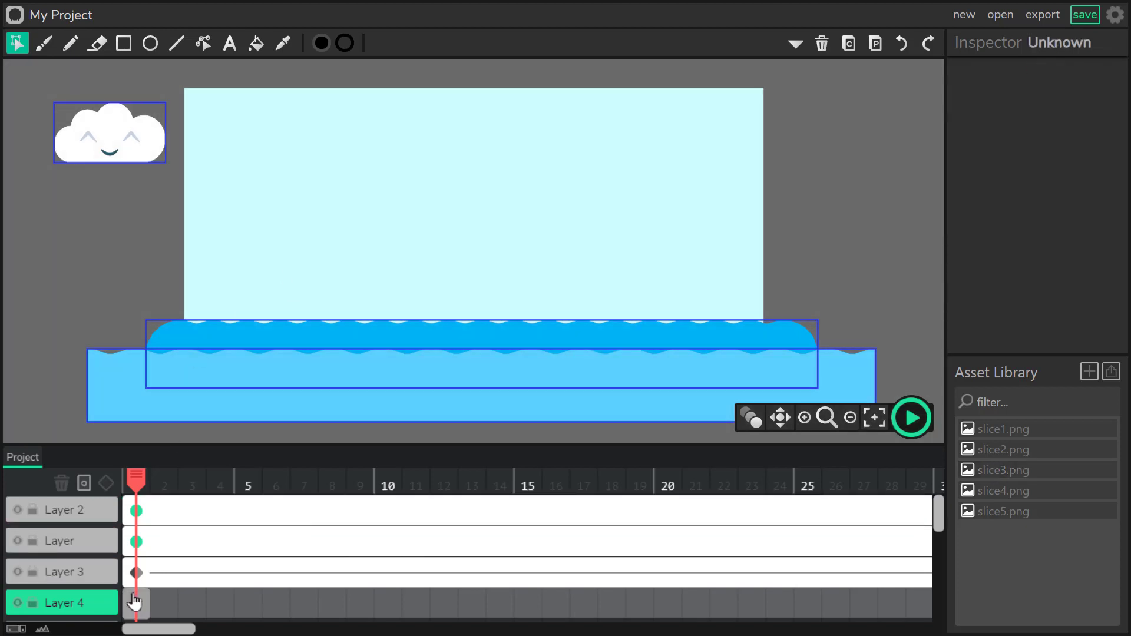
pyautogui.click(134, 602)
pyautogui.click(133, 602)
pyautogui.click(133, 602)
pyautogui.click(133, 602)
# Move the boat layer above all other layers and place slice3.png on its first frame, at the waves' left end
pyautogui.moveTo(87, 502); pyautogui.dragTo(88, 504)
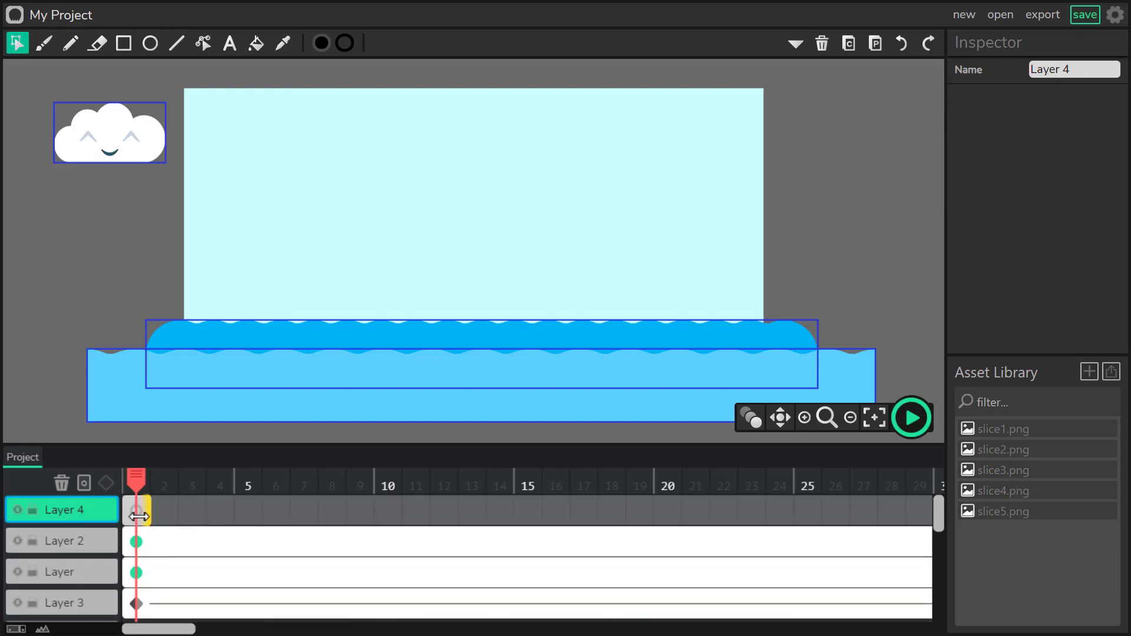
pyautogui.click(136, 510)
pyautogui.moveTo(1031, 473); pyautogui.dragTo(226, 341)
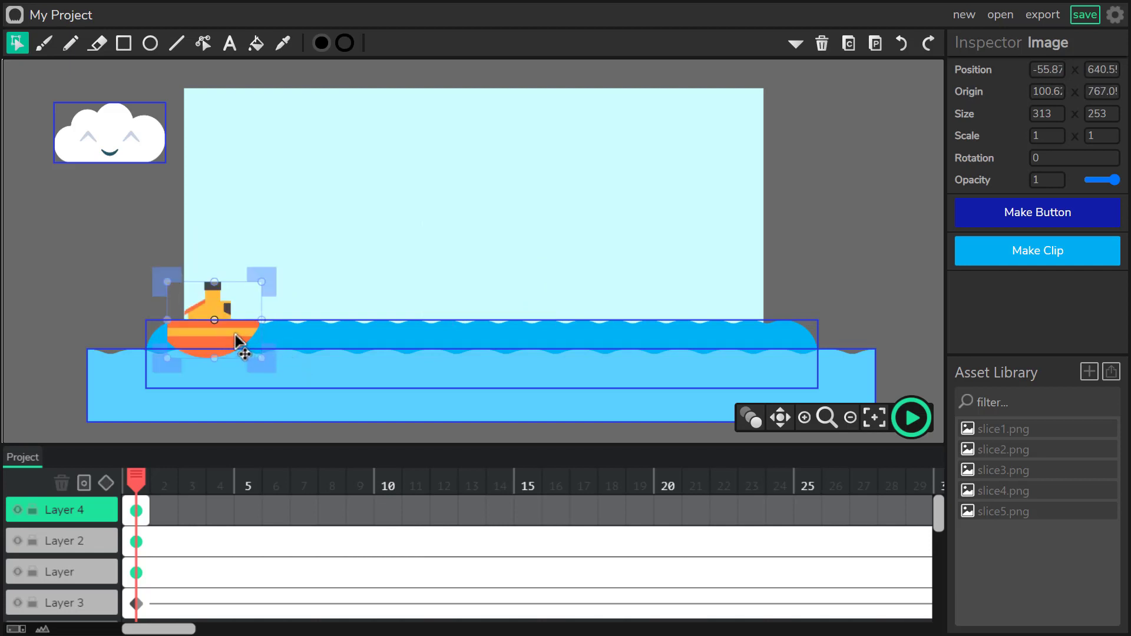
# Convert the boat image to a clip and add a second layer inside the clip's timeline
pyautogui.click(1070, 253)
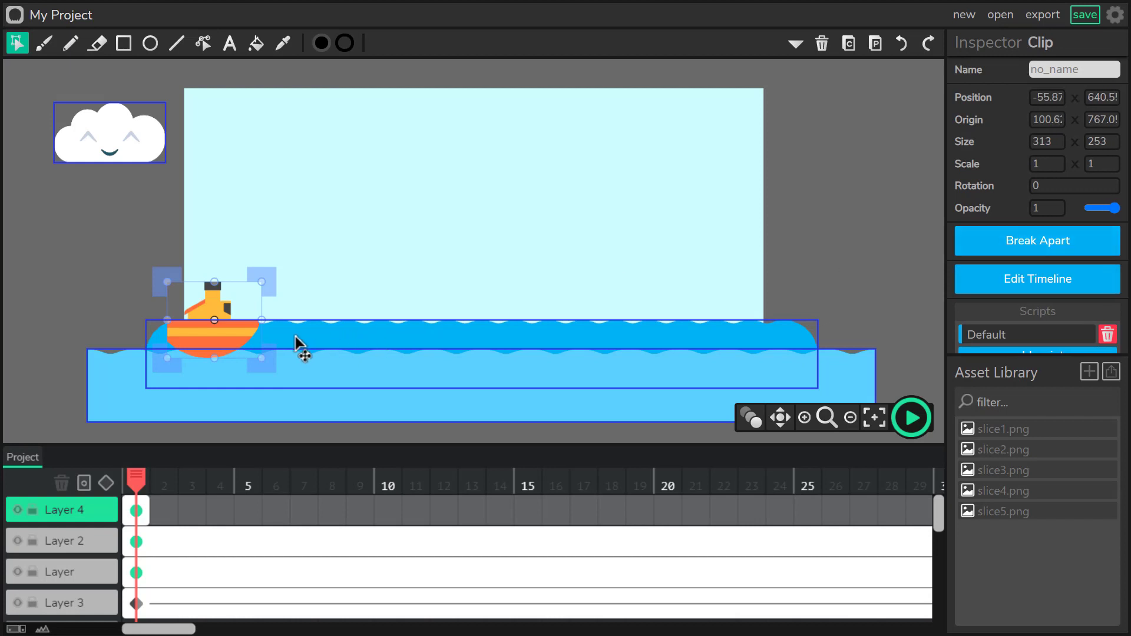
pyautogui.click(996, 286)
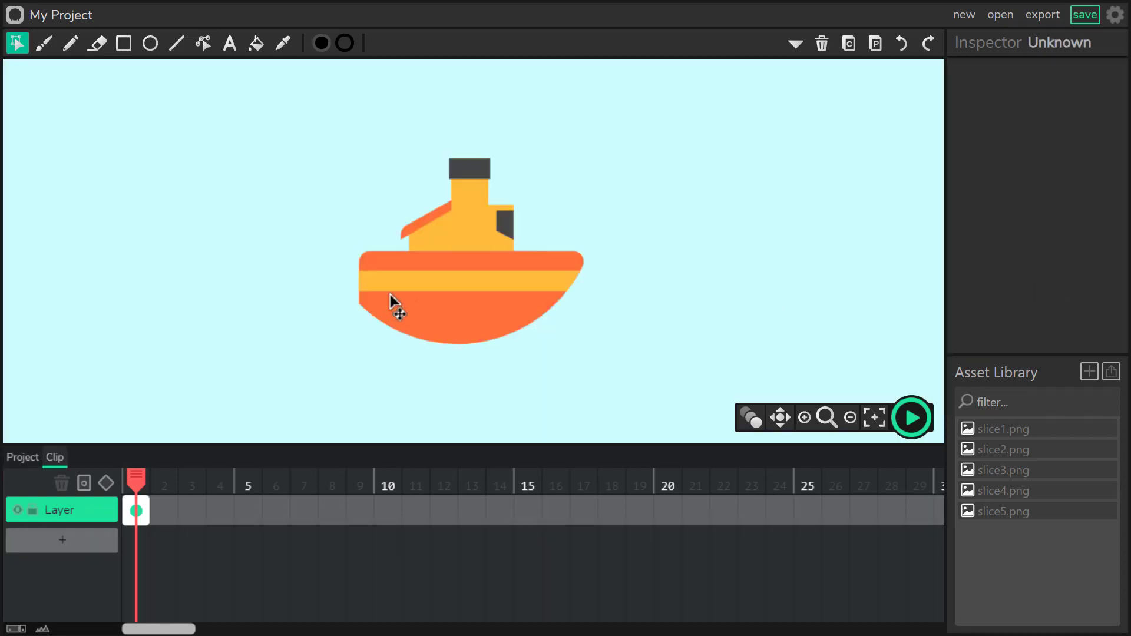
pyautogui.moveTo(156, 515)
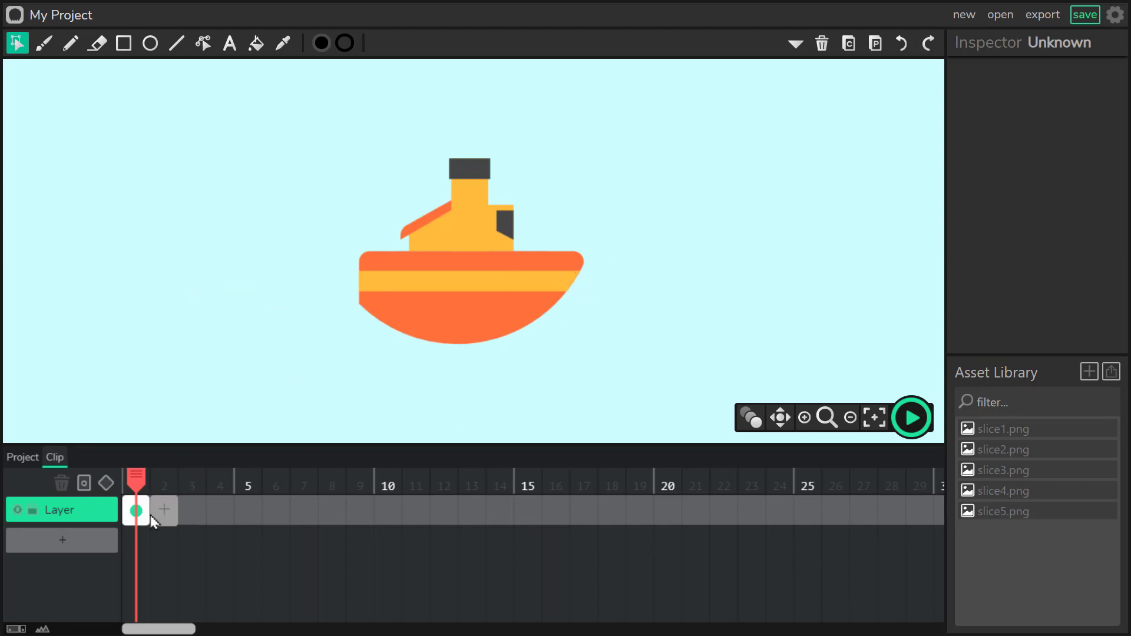
pyautogui.scroll(1, 808, 303)
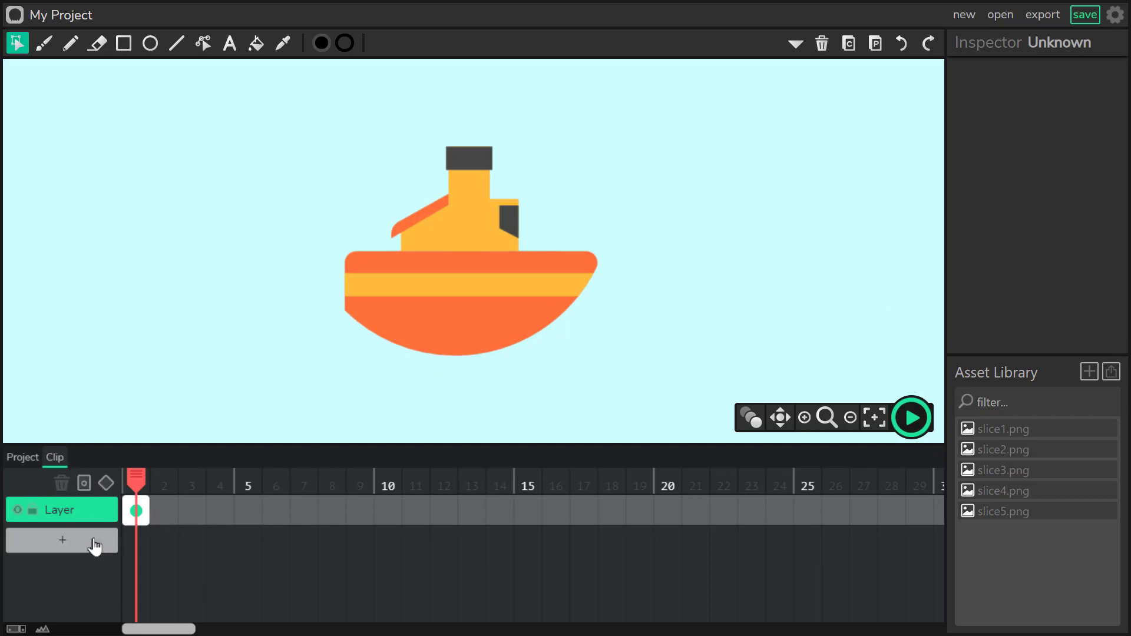
pyautogui.click(71, 546)
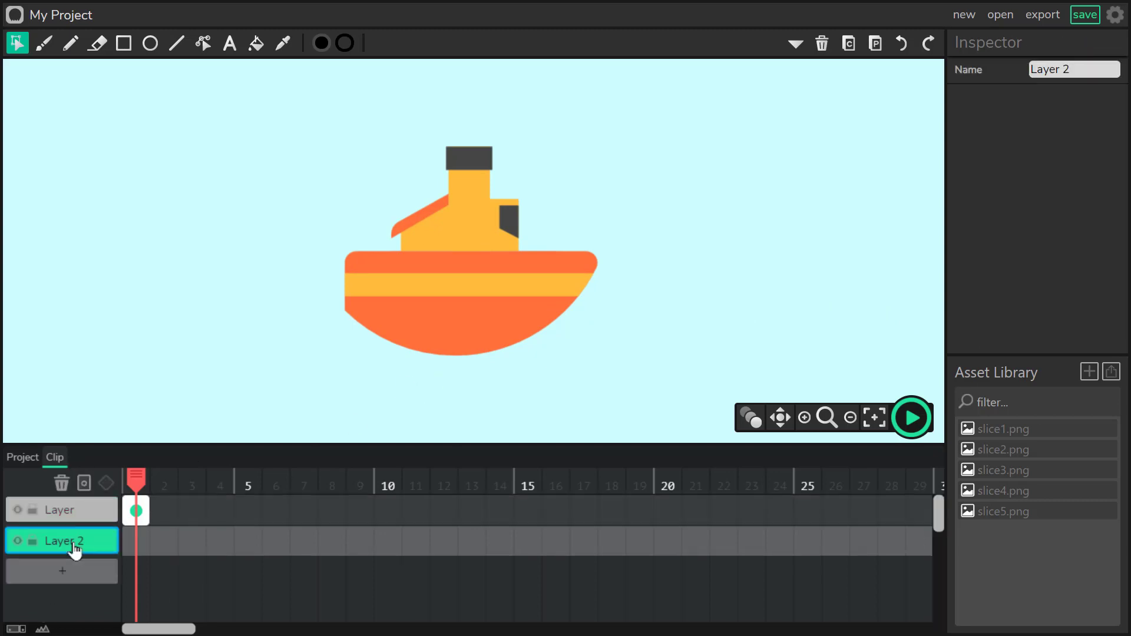
# Insert a frame on Layer 2 of the boat clip and move that layer above the boat layer
pyautogui.click(138, 541)
pyautogui.click(94, 546)
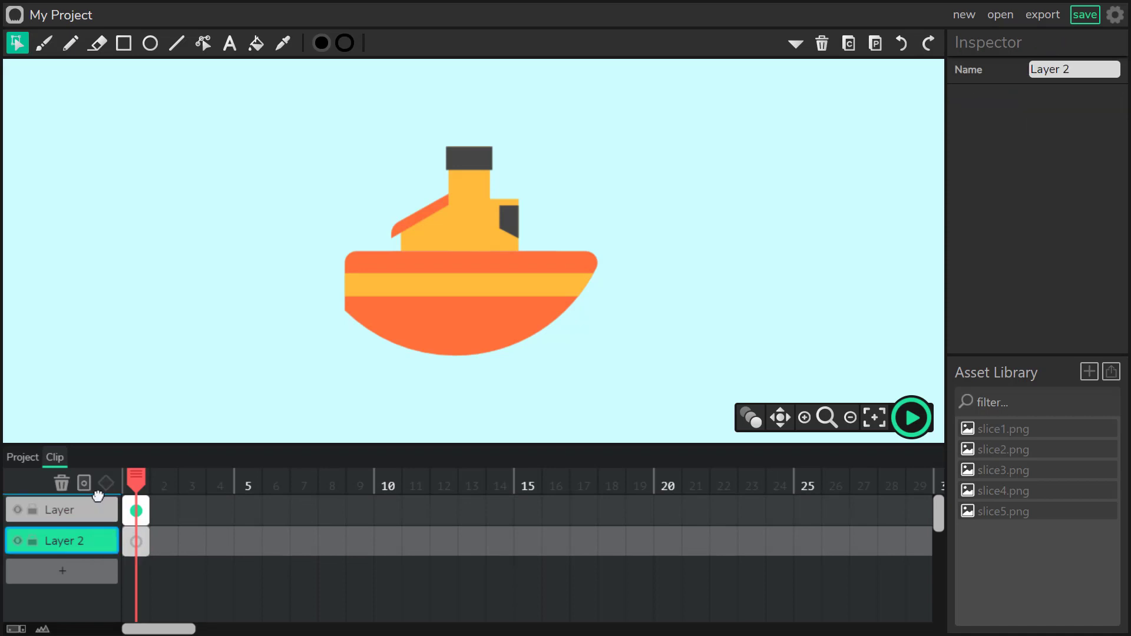
pyautogui.moveTo(97, 494); pyautogui.dragTo(102, 511)
# Place the slice2.png smoke above the boat's chimney on Layer 2 and extend both layers' frames to 5 frames
pyautogui.moveTo(147, 541); pyautogui.dragTo(262, 541)
pyautogui.click(138, 508)
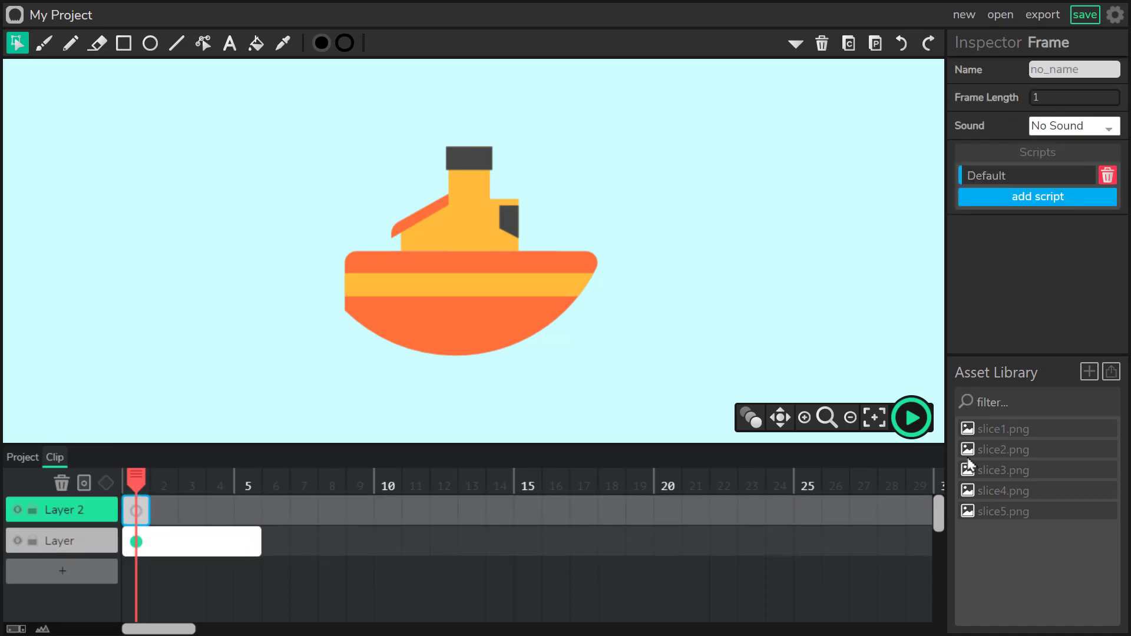
pyautogui.click(1018, 497)
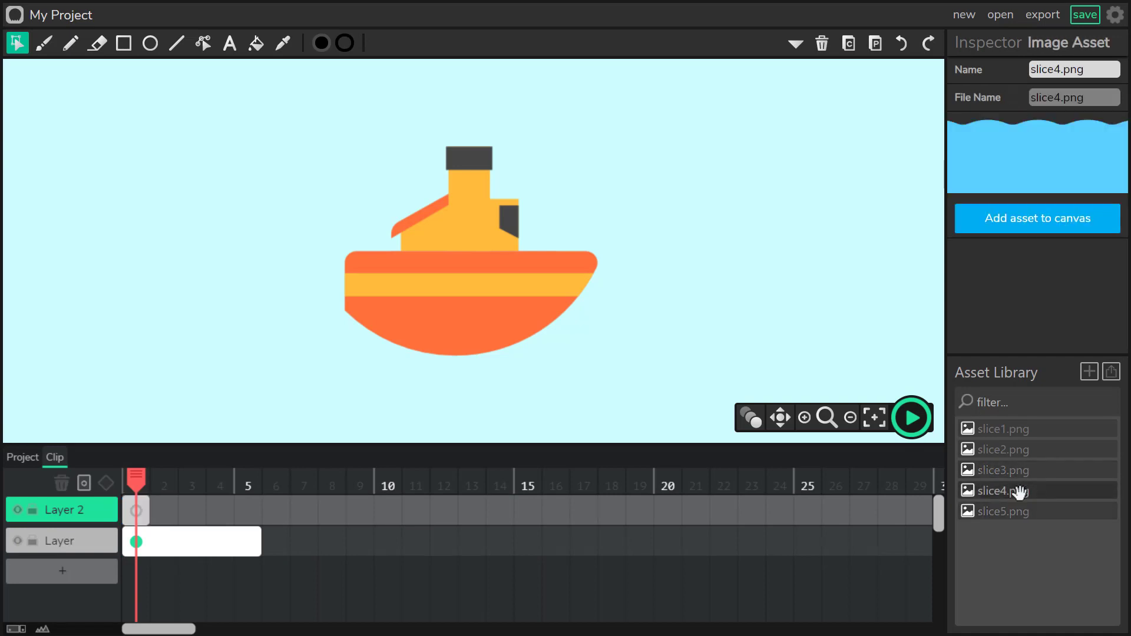
pyautogui.click(1018, 449)
pyautogui.moveTo(1018, 452); pyautogui.dragTo(465, 121)
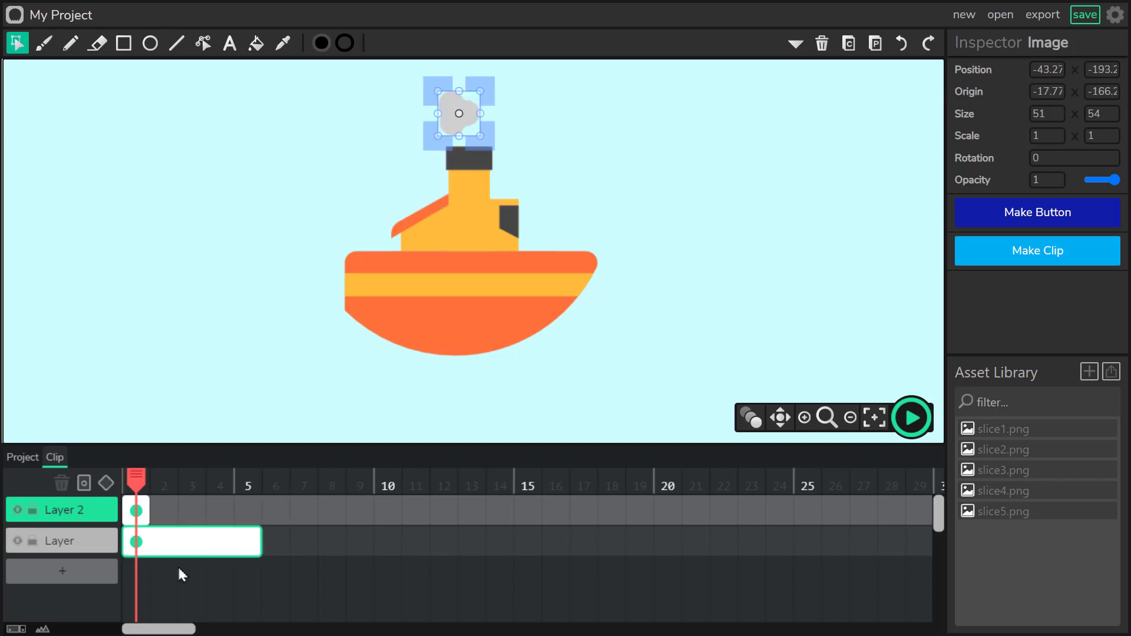
pyautogui.moveTo(149, 513); pyautogui.dragTo(261, 507)
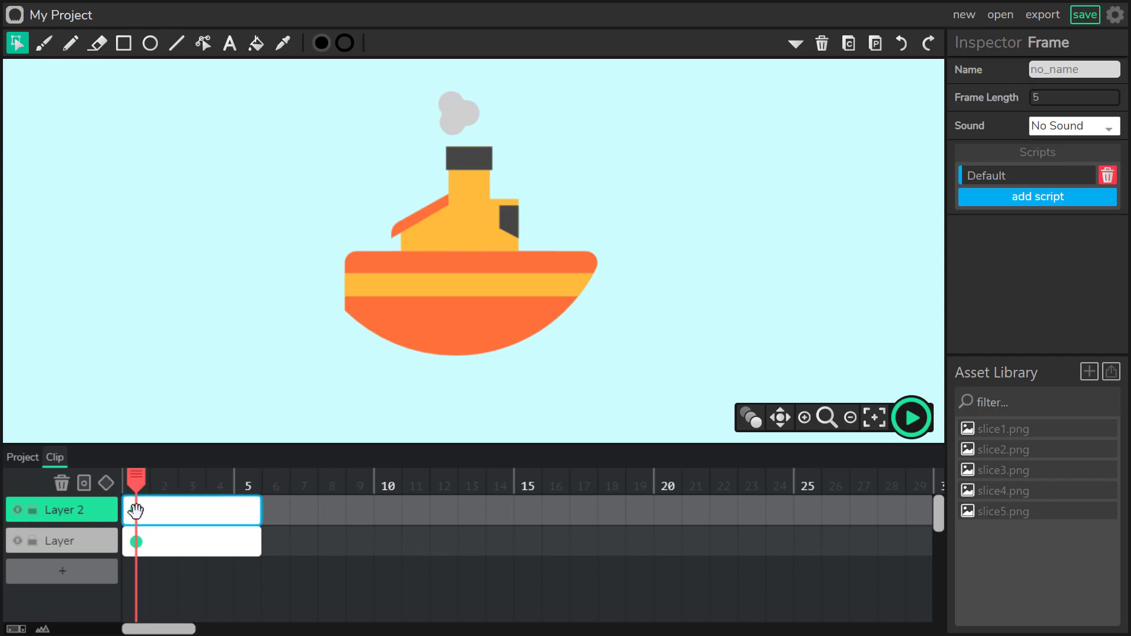
# Add tween keyframes to the smoke on Layer 2 at frames 1 and 5
pyautogui.rightClick(136, 510)
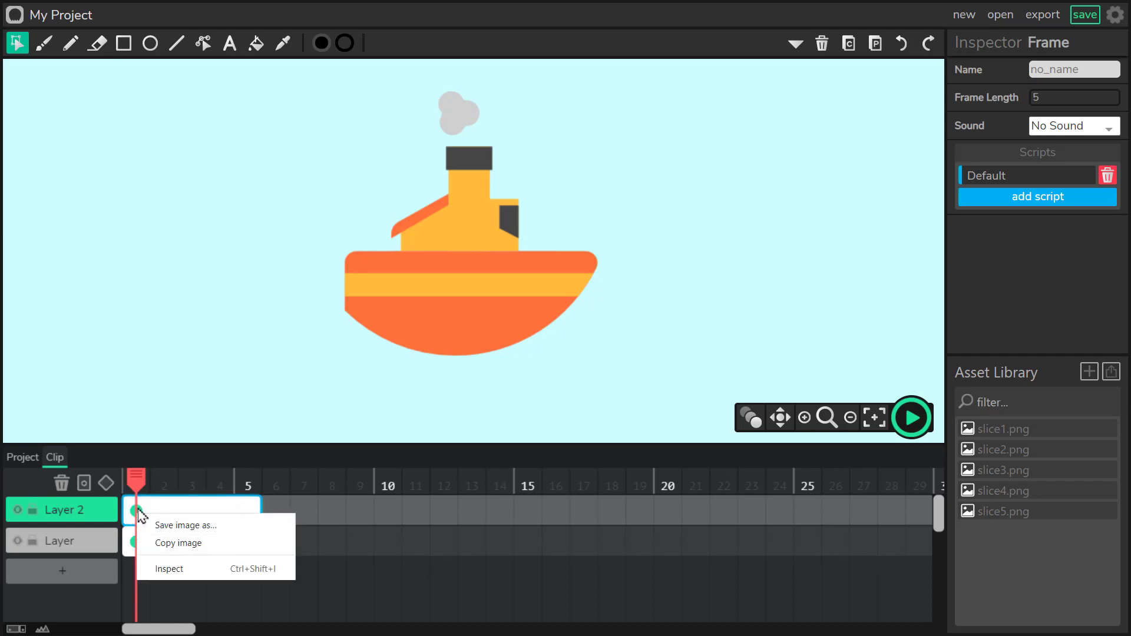
pyautogui.click(106, 483)
pyautogui.click(106, 483)
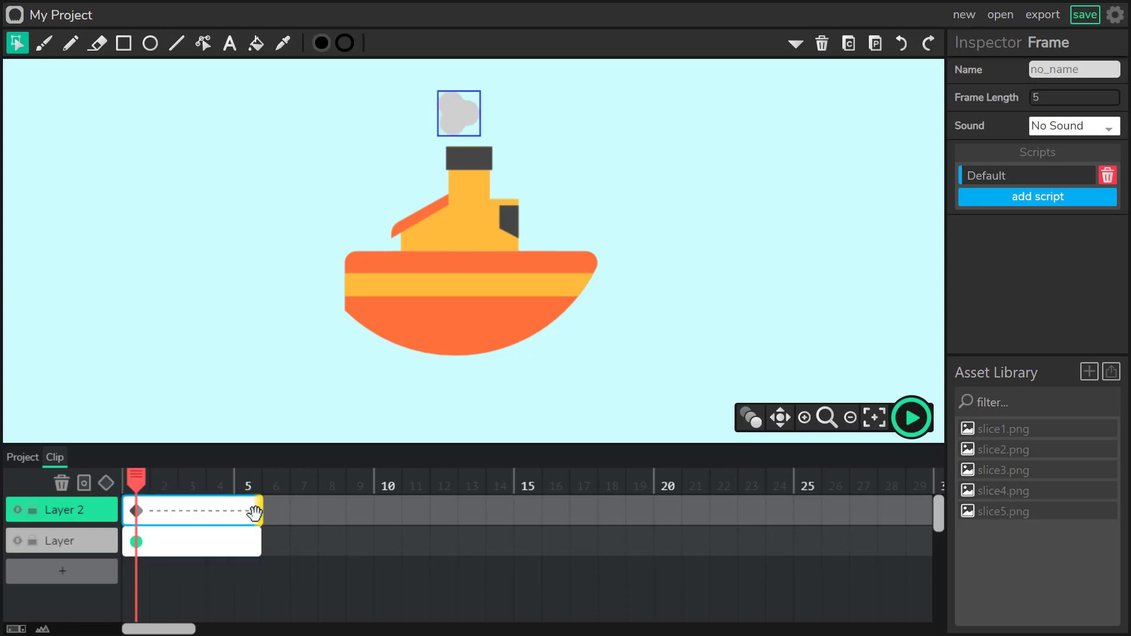
pyautogui.click(251, 512)
pyautogui.click(112, 484)
# Move the smoke layer below the boat layer and position the smoke behind the chimney at frame 1
pyautogui.click(136, 502)
pyautogui.moveTo(97, 513); pyautogui.dragTo(94, 548)
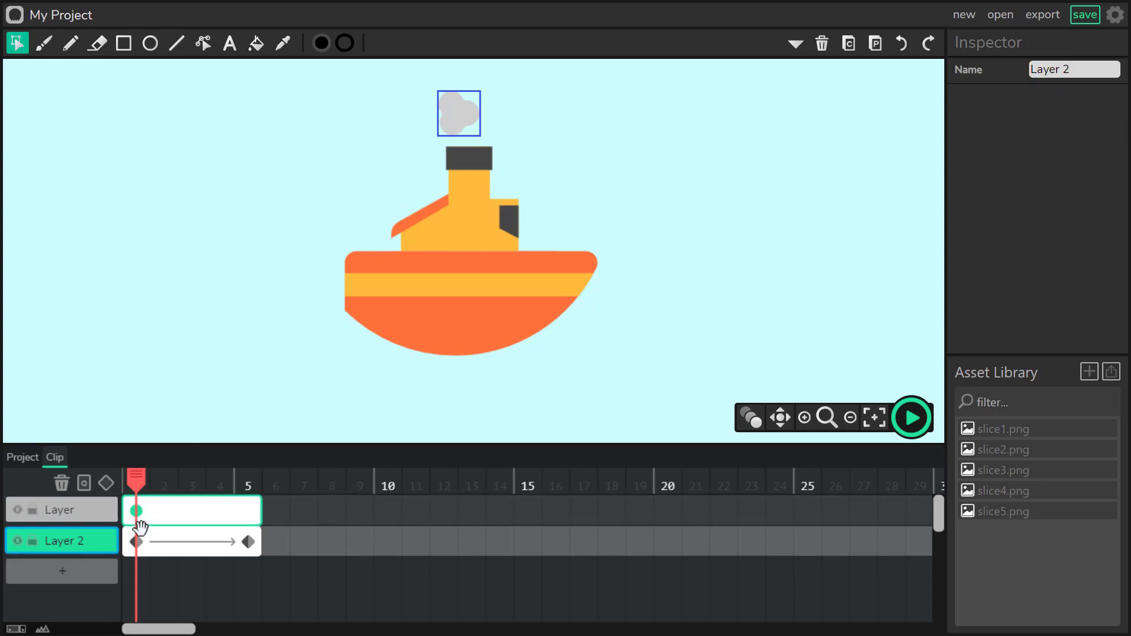
pyautogui.click(137, 541)
pyautogui.moveTo(460, 125); pyautogui.dragTo(475, 171)
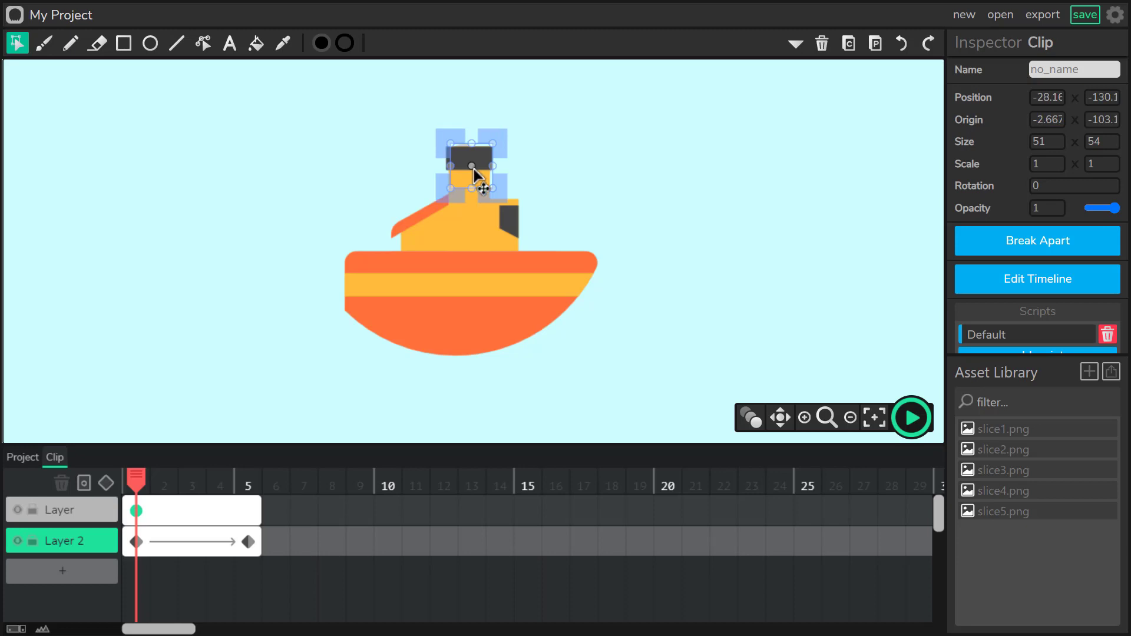
# At frame 5, move the smoke up high above the chimney and reduce its opacity to 0
pyautogui.moveTo(135, 480); pyautogui.dragTo(253, 492)
pyautogui.moveTo(469, 102)
pyautogui.mouseDown()
pyautogui.moveTo(457, 116)
pyautogui.moveTo(458, 101)
pyautogui.moveTo(472, 125)
pyautogui.moveTo(449, 94)
pyautogui.mouseUp()
pyautogui.press('Up')
pyautogui.press('Up')
pyautogui.press('Up')
pyautogui.press('Up')
pyautogui.press('Up')
pyautogui.press('Up')
pyautogui.press('Up')
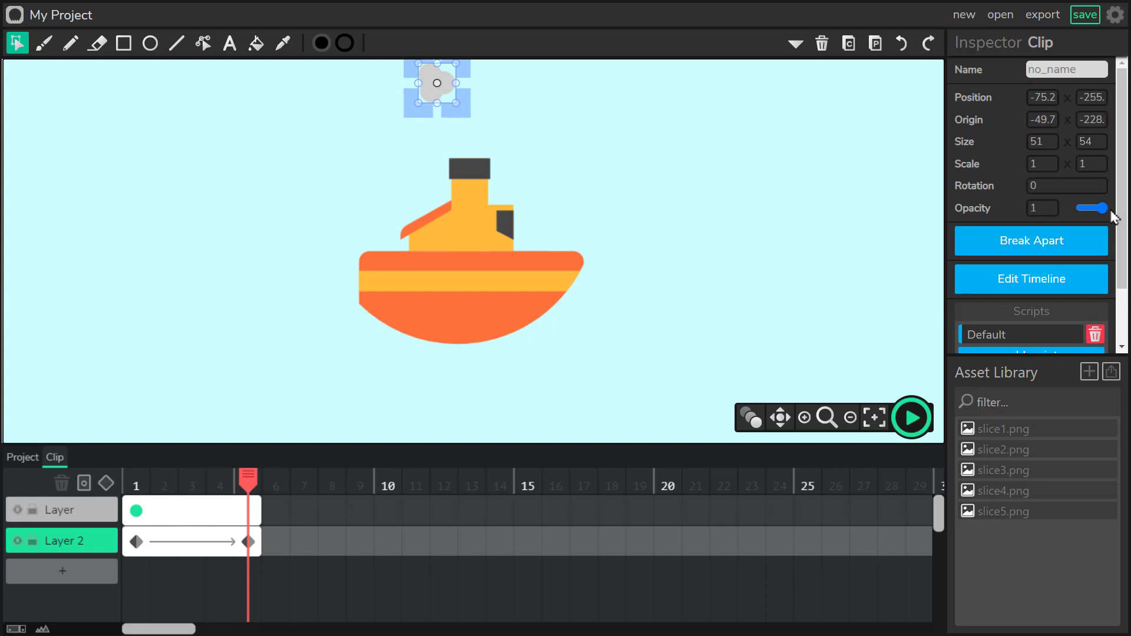
pyautogui.moveTo(1103, 208); pyautogui.dragTo(1084, 208)
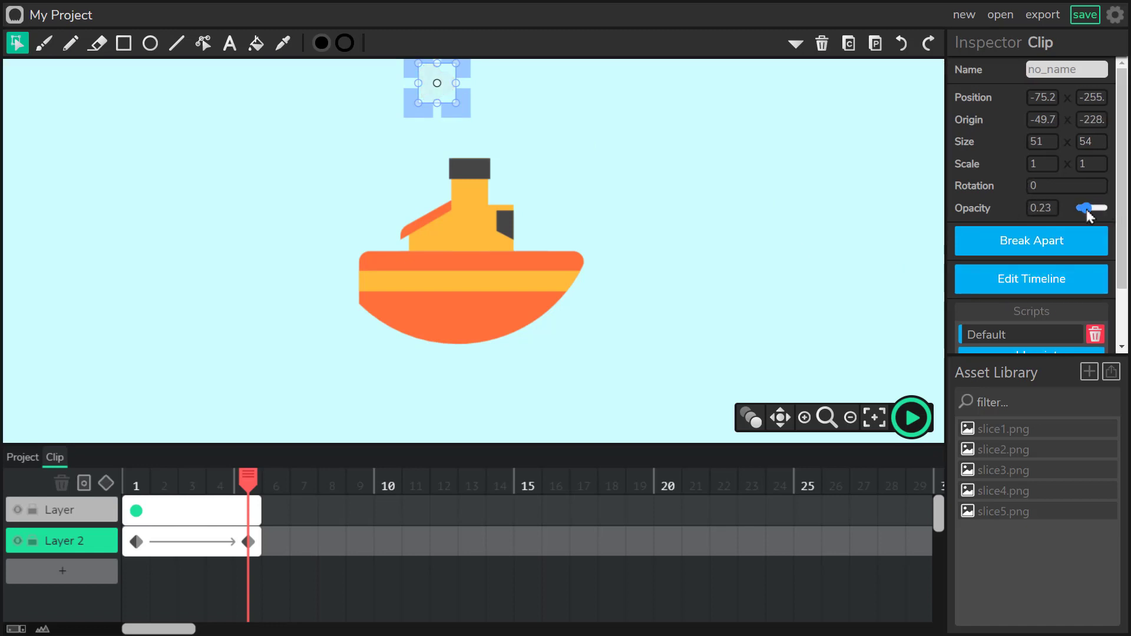
# Scale the smoke down to about 0.71 at frame 1 and preview the clip's animation
pyautogui.moveTo(248, 480); pyautogui.dragTo(132, 500)
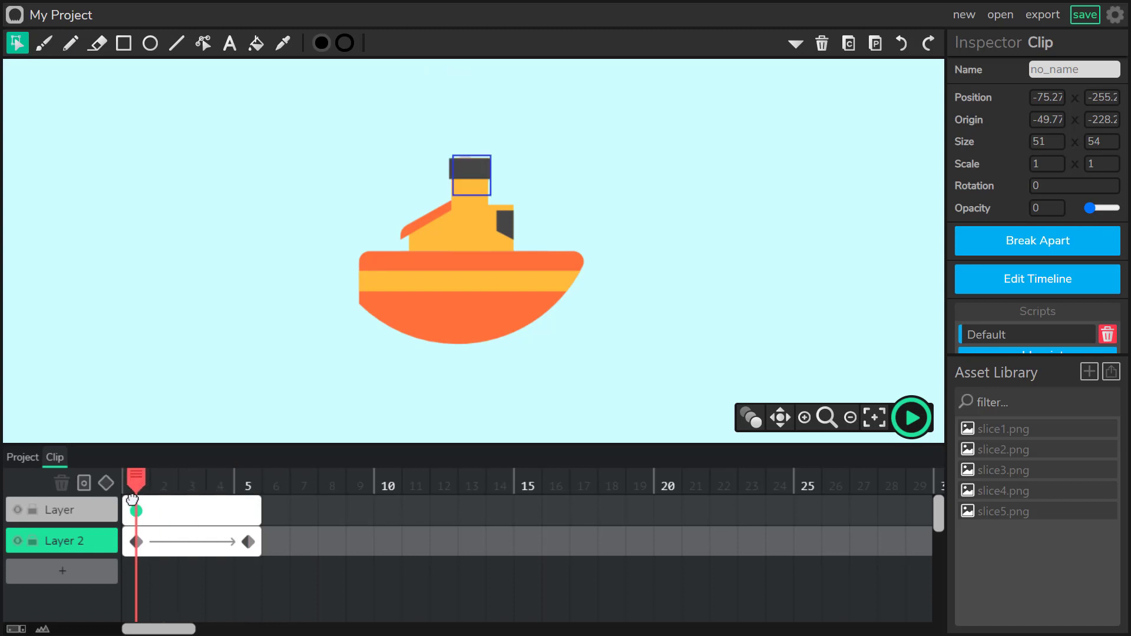
pyautogui.click(141, 548)
pyautogui.click(136, 541)
pyautogui.click(469, 162)
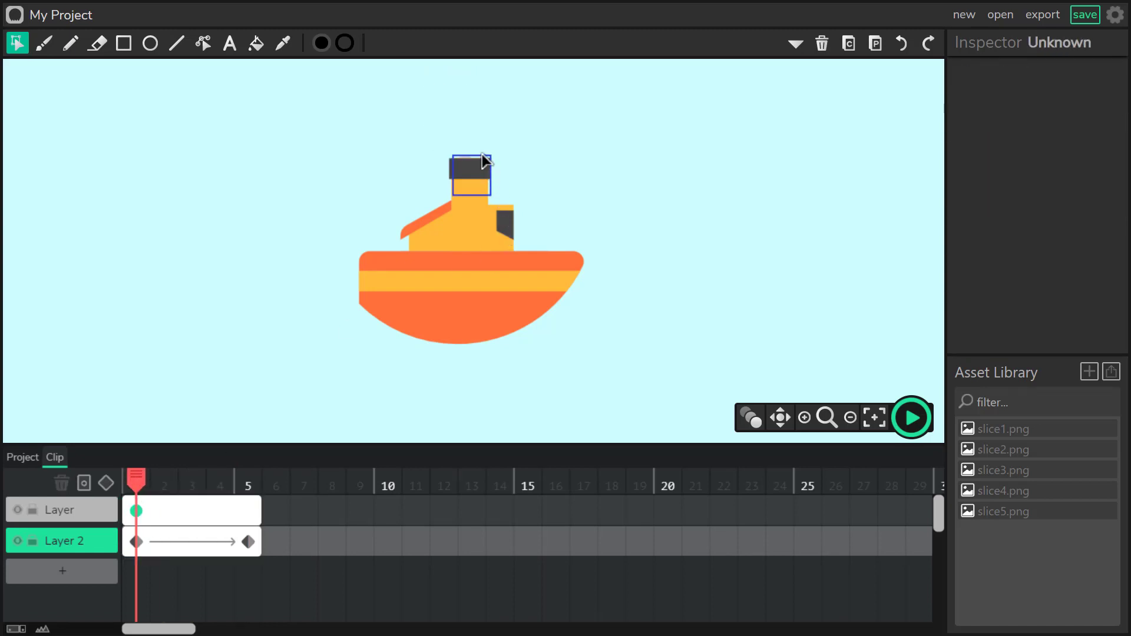
pyautogui.click(469, 161)
pyautogui.moveTo(492, 194); pyautogui.dragTo(480, 185)
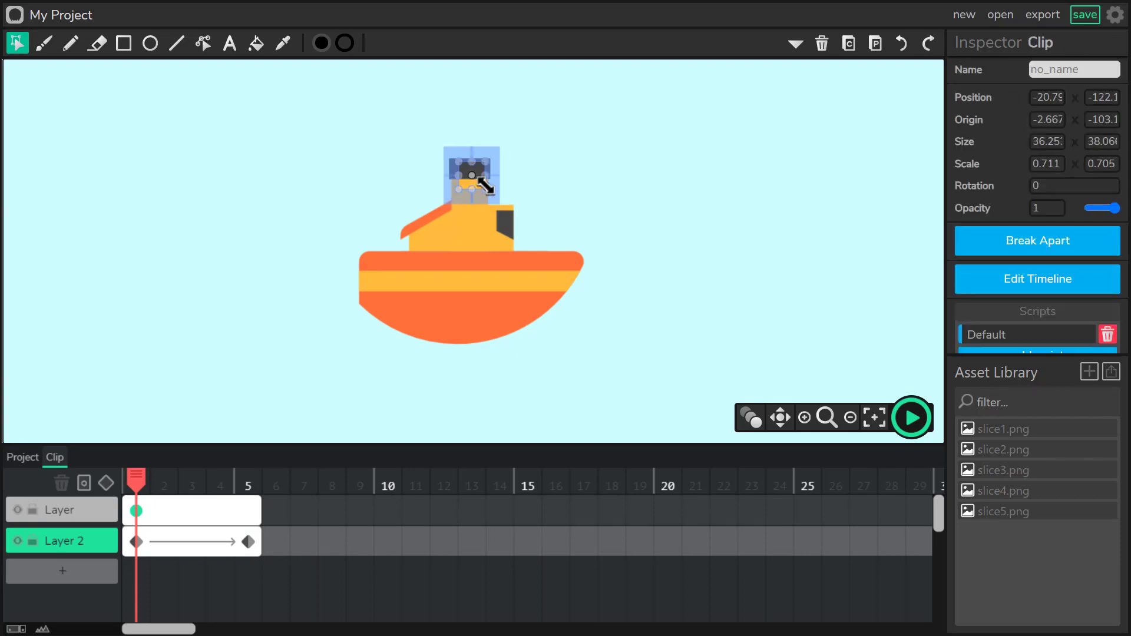
pyautogui.click(913, 419)
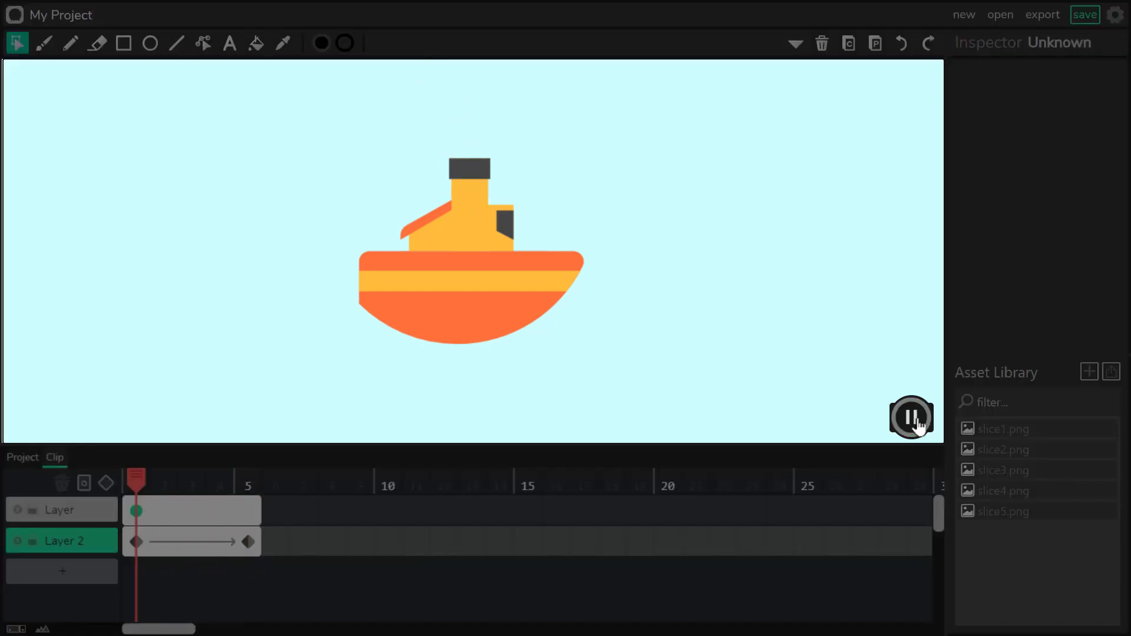
pyautogui.click(913, 419)
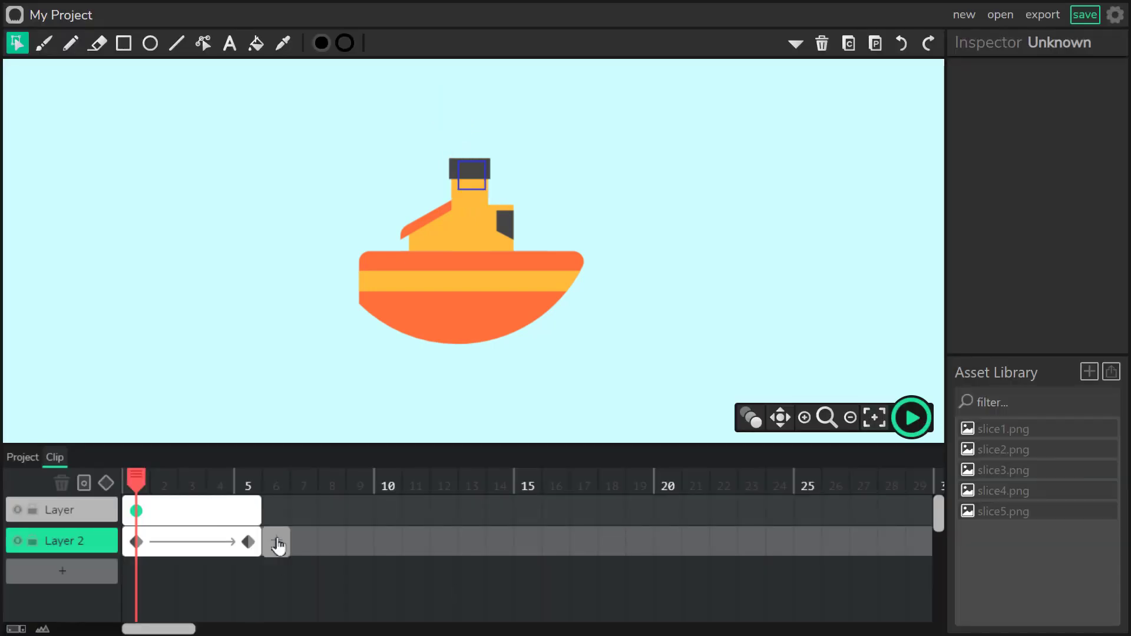
# Extend both clip layers to 9 frames and move the smoke's end keyframe to frame 9
pyautogui.moveTo(261, 537); pyautogui.dragTo(369, 538)
pyautogui.moveTo(265, 514); pyautogui.dragTo(373, 510)
pyautogui.moveTo(248, 542); pyautogui.dragTo(360, 541)
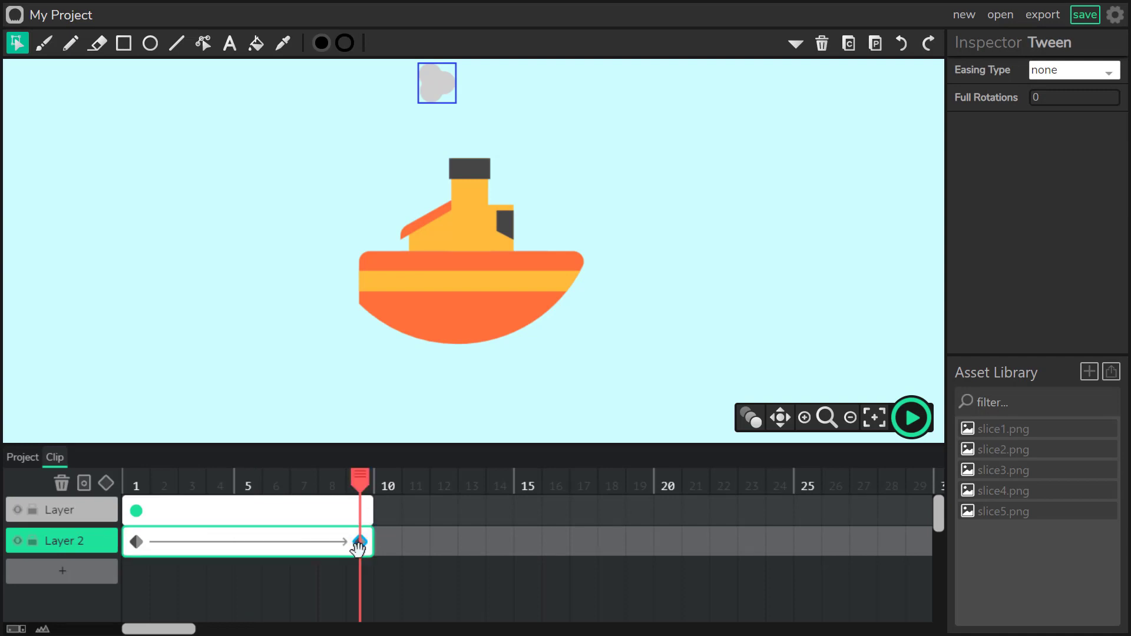
# Rotate the smoke about 46 degrees at frame 9, preview the animation, and return the playhead to frame 1
pyautogui.click(360, 547)
pyautogui.click(434, 86)
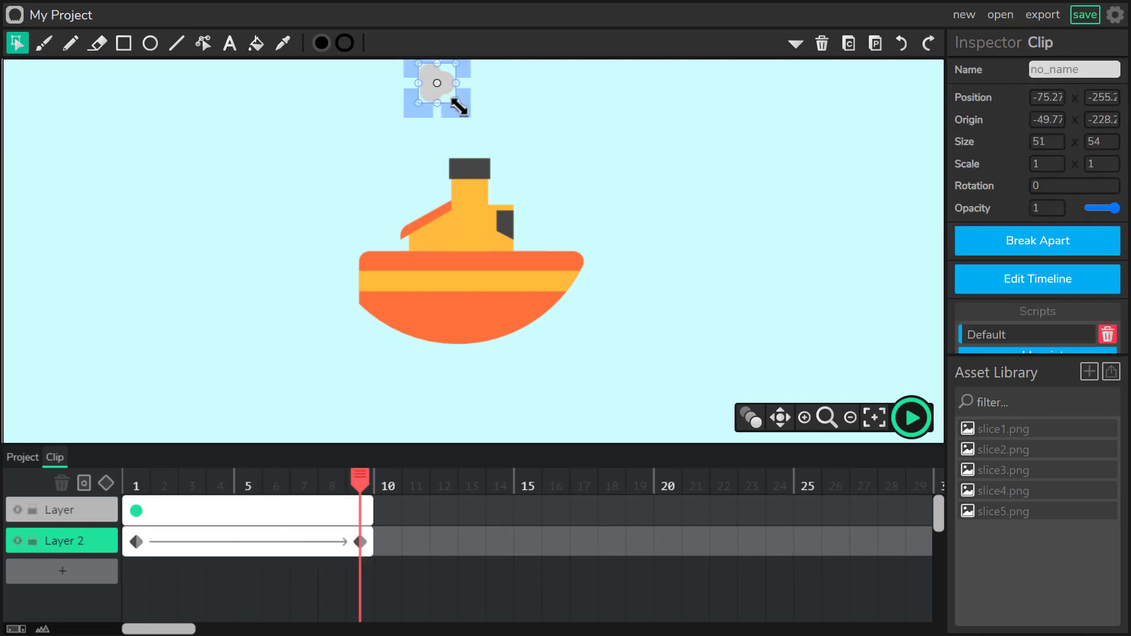
pyautogui.moveTo(464, 113); pyautogui.dragTo(436, 132)
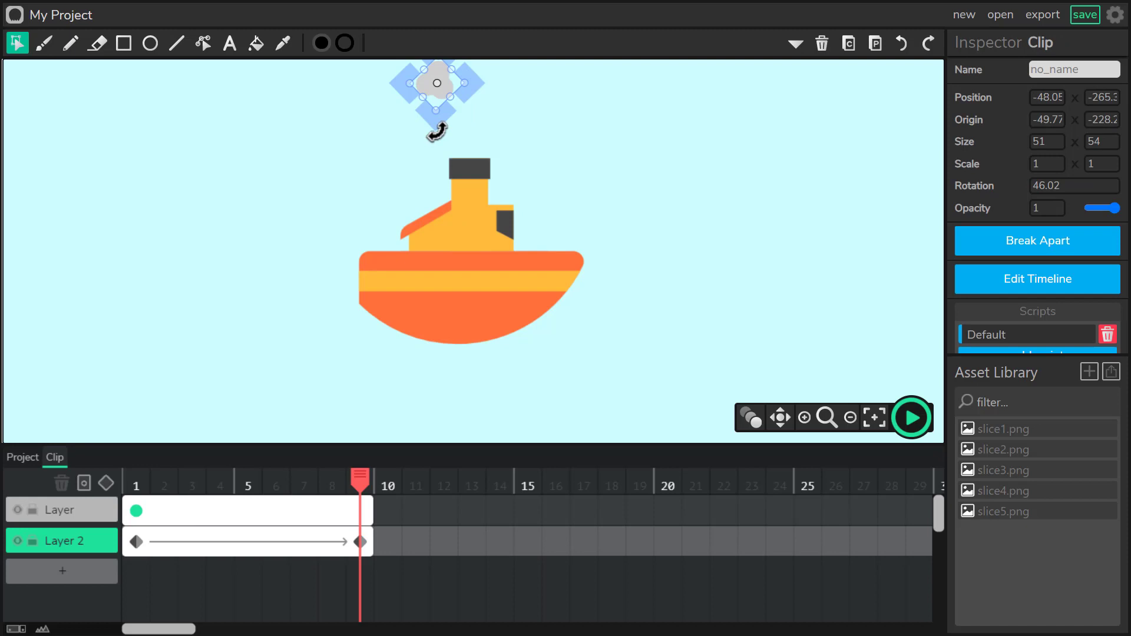
pyautogui.click(912, 417)
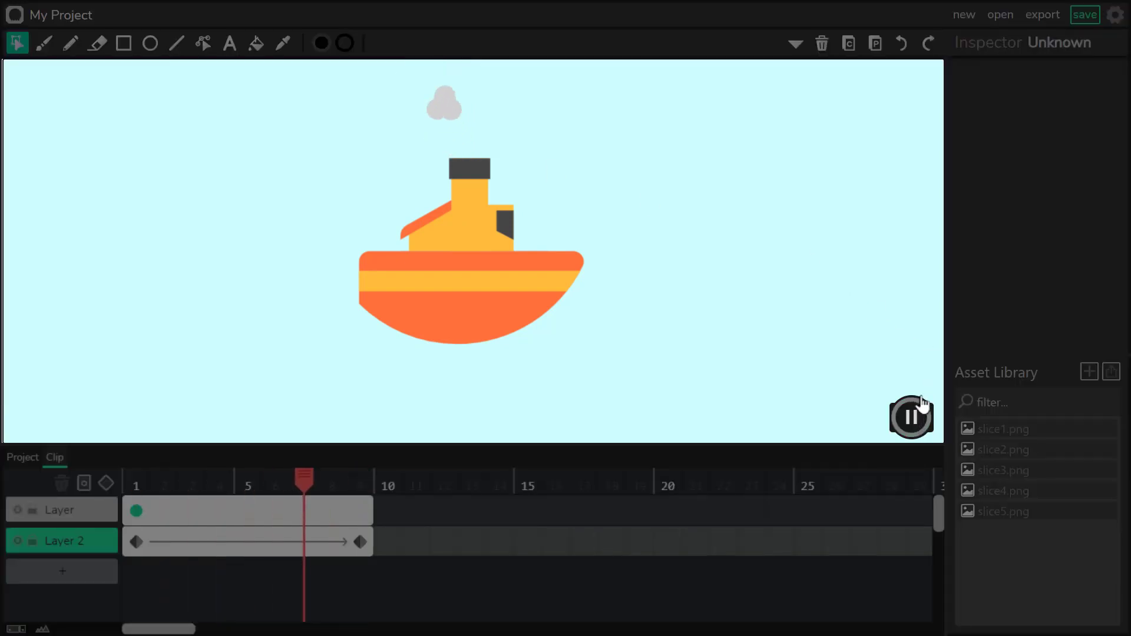
pyautogui.click(912, 417)
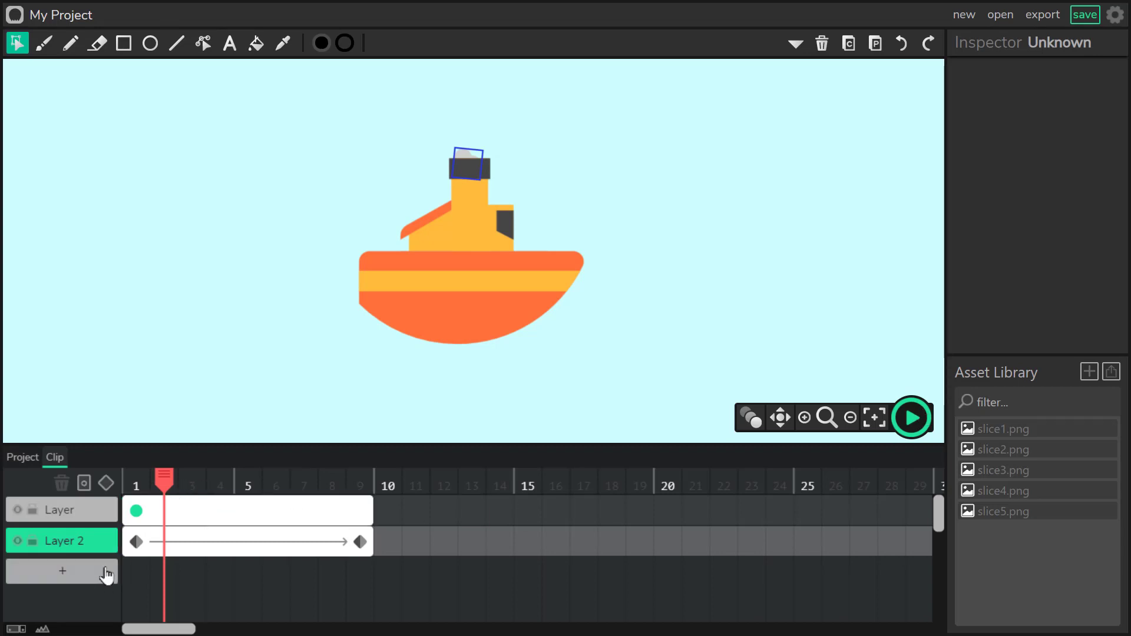
pyautogui.click(143, 476)
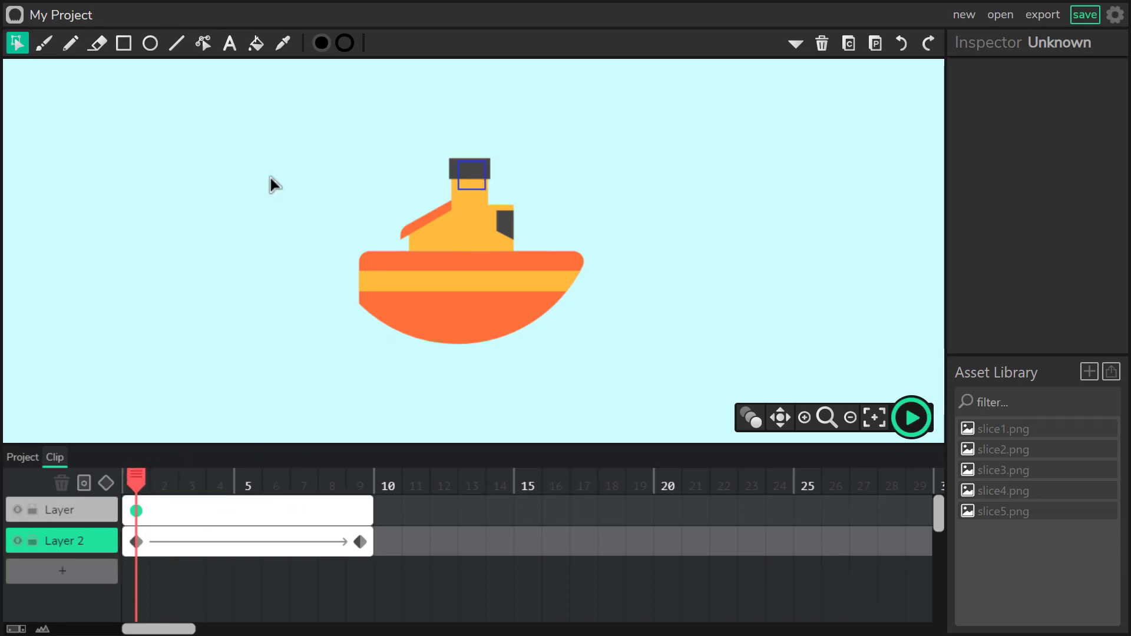
# Leave the boat clip and return to the main project timeline with the whole scene in view
pyautogui.click(27, 457)
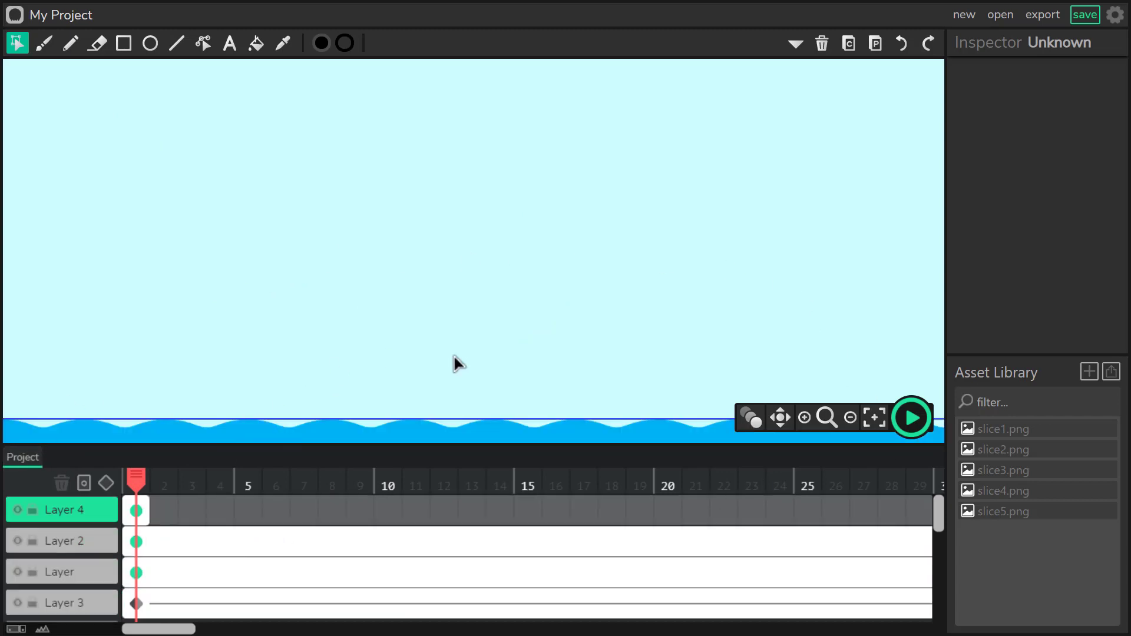
pyautogui.click(851, 417)
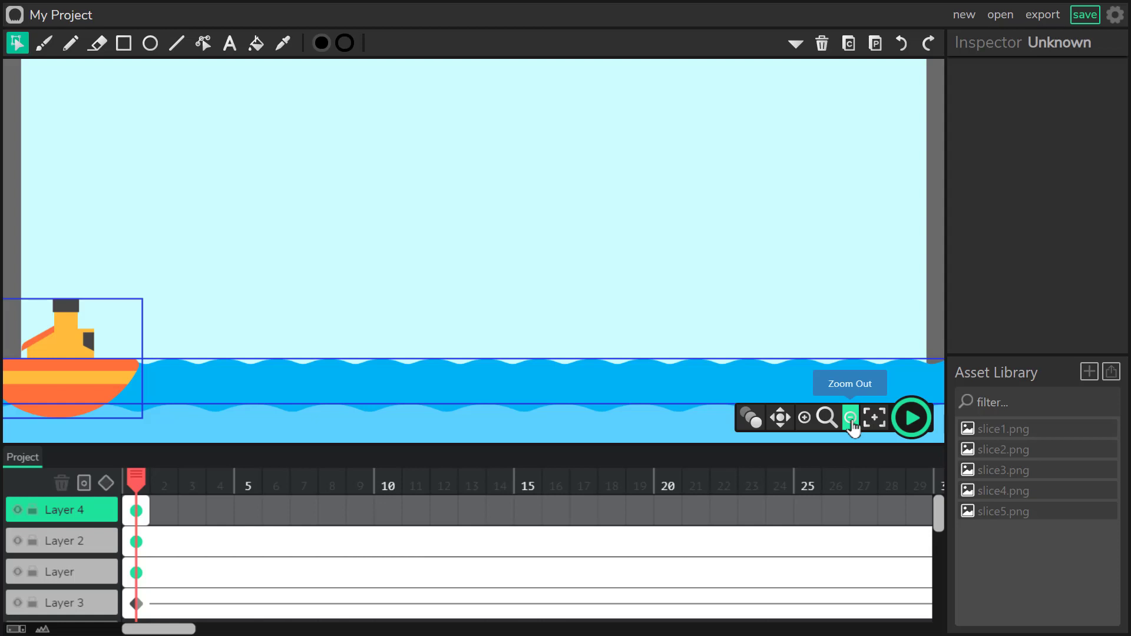
pyautogui.click(851, 417)
pyautogui.click(851, 417)
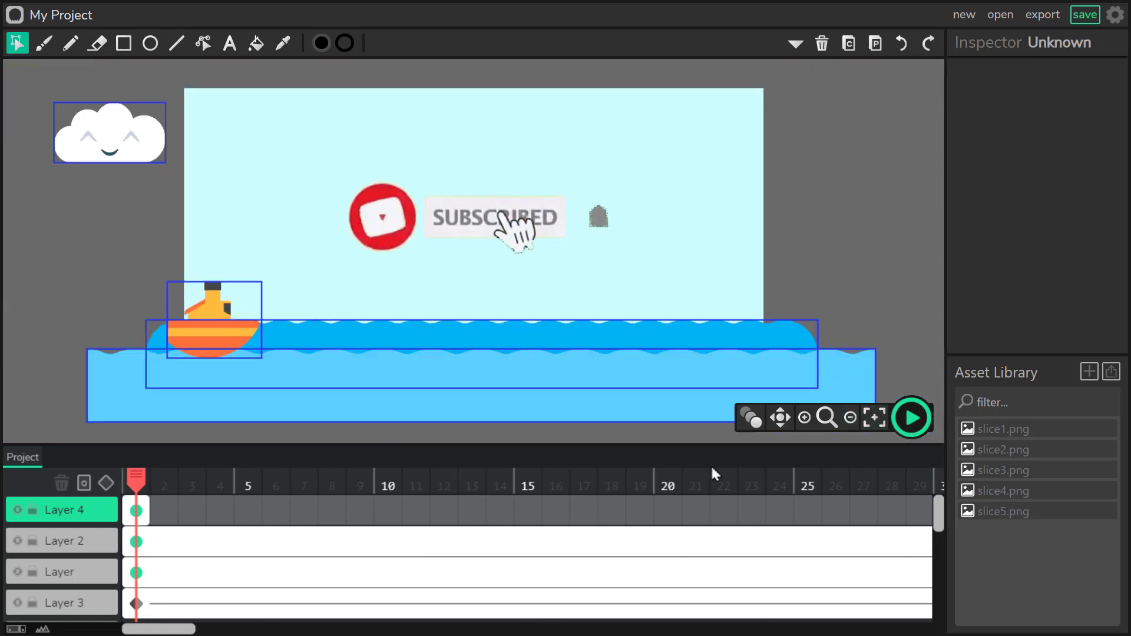
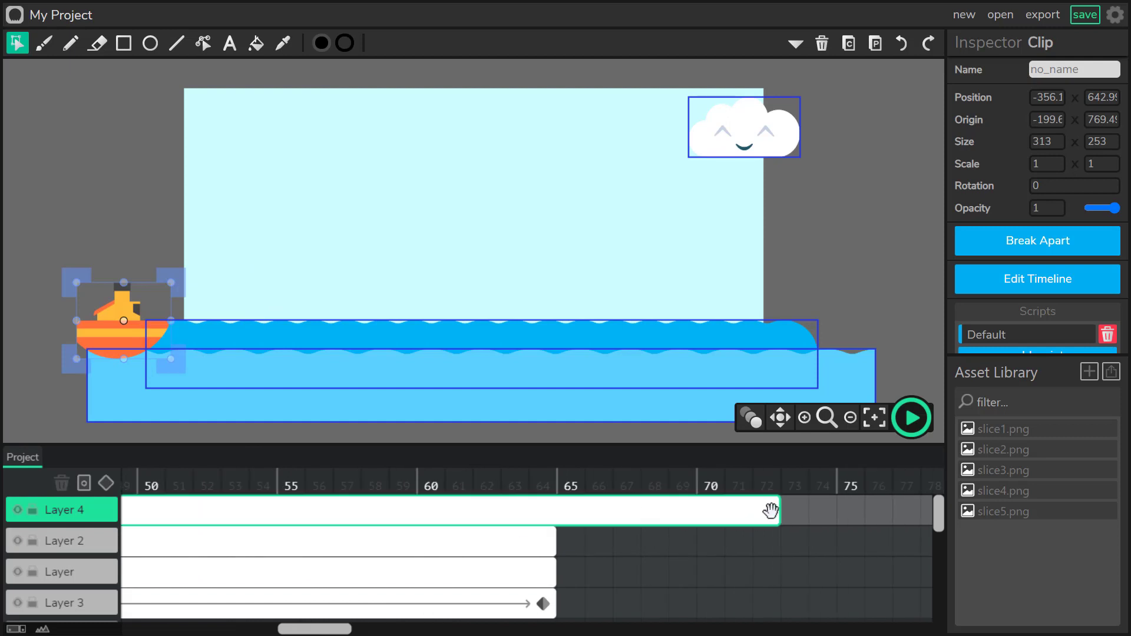
# Shorten the boat's frame on Layer 4 to end at frame 59 and add a tween keyframe at frame 9
pyautogui.moveTo(779, 513); pyautogui.dragTo(409, 517)
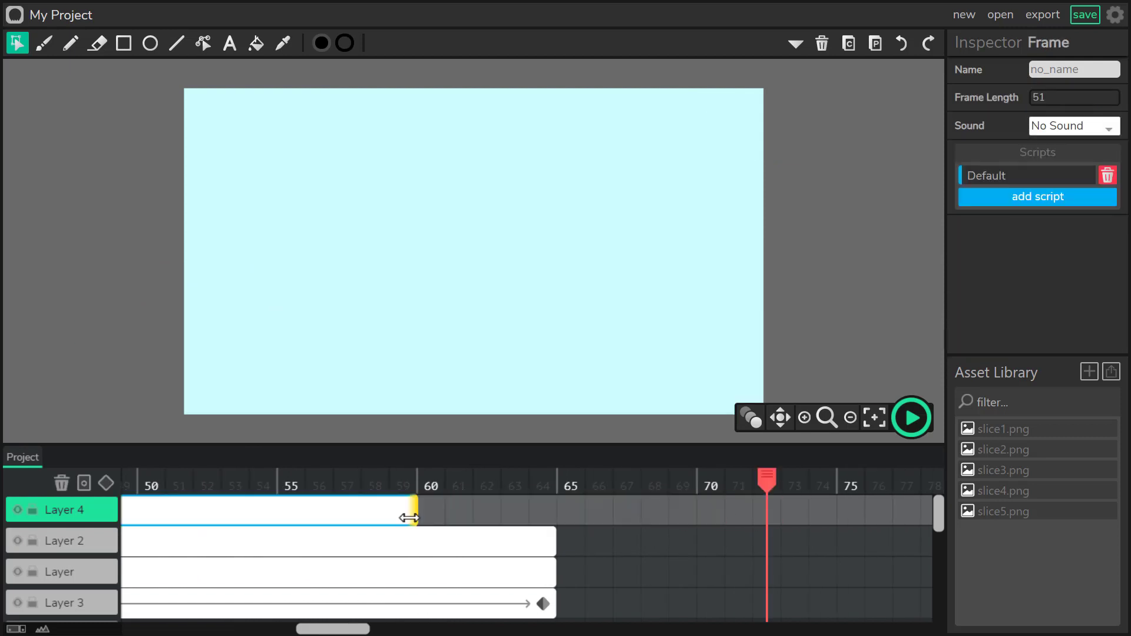
pyautogui.moveTo(376, 617); pyautogui.dragTo(200, 616)
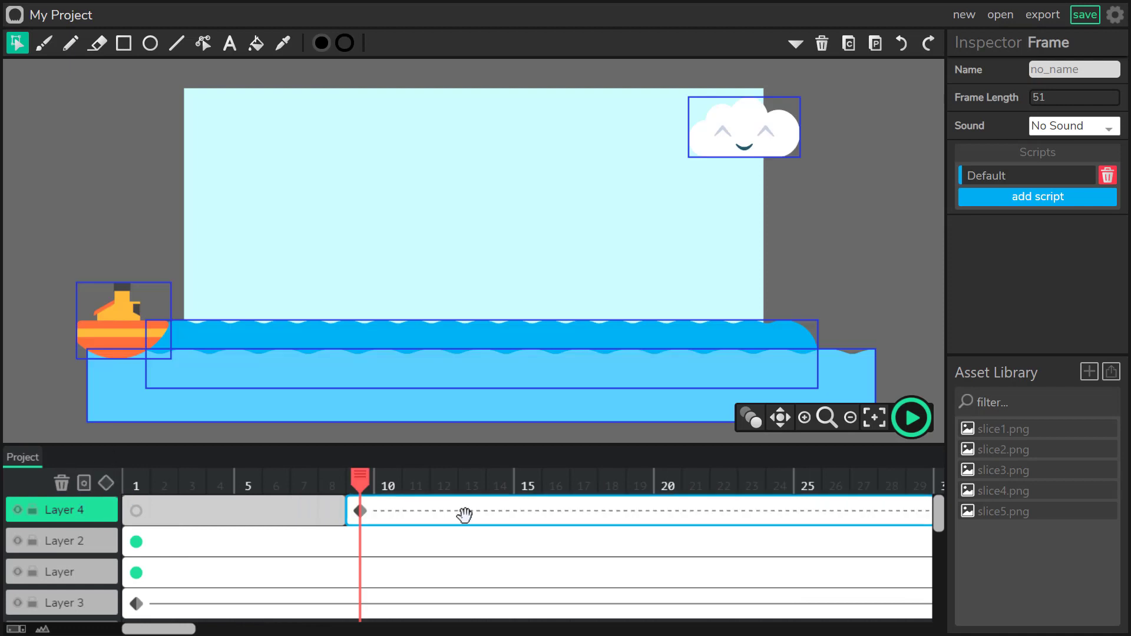
pyautogui.click(464, 514)
# Add a tween keyframe at frame 59 on Layer 4 and move the boat past the stage's right edge
pyautogui.moveTo(159, 629); pyautogui.dragTo(309, 629)
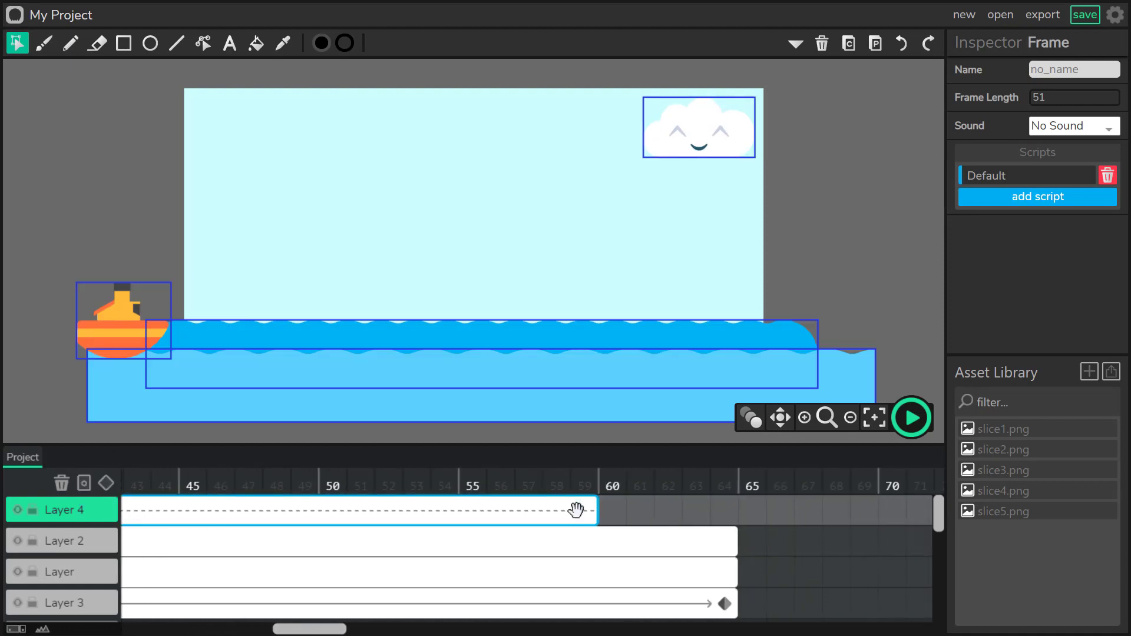
pyautogui.click(582, 510)
pyautogui.moveTo(124, 336); pyautogui.dragTo(804, 321)
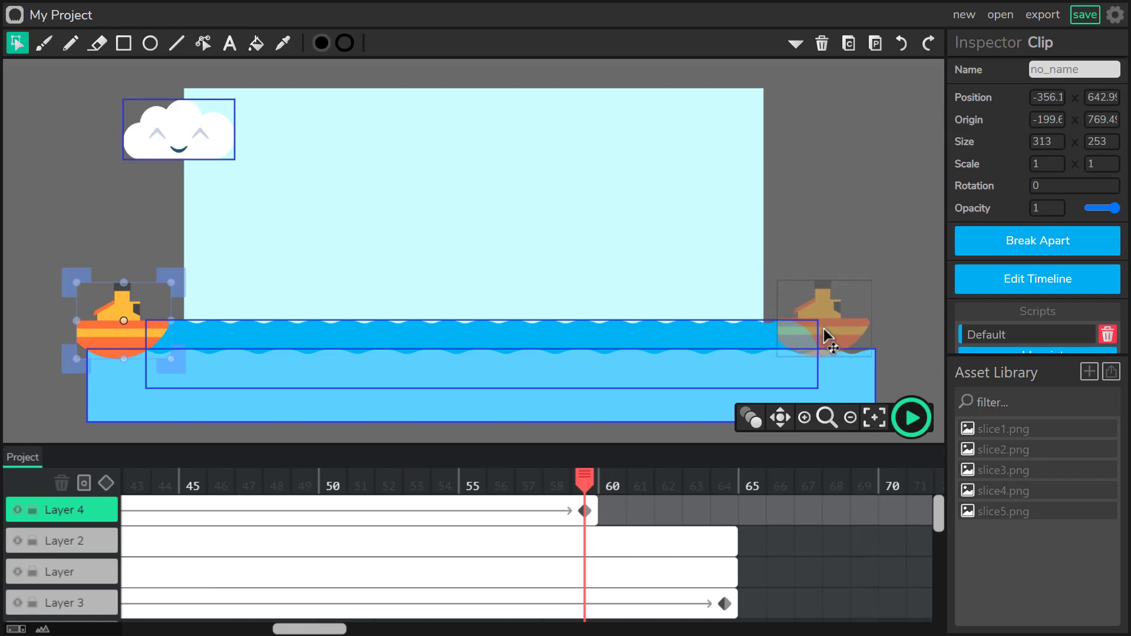
pyautogui.moveTo(822, 337); pyautogui.dragTo(819, 337)
# Scrub back through the project timeline to examine the boat's movement across the waves
pyautogui.moveTo(590, 488); pyautogui.dragTo(249, 631)
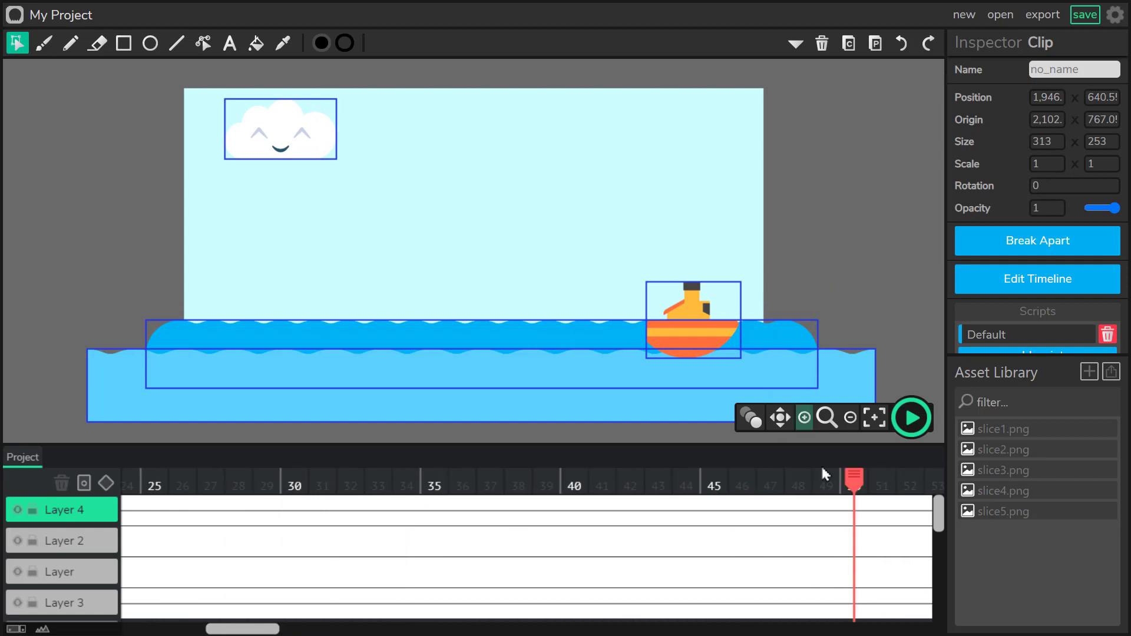
pyautogui.press('Left')
pyautogui.press('Left')
pyautogui.press('Left')
pyautogui.press('Left')
pyautogui.press('Left')
pyautogui.press('Left')
pyautogui.press('Left')
pyautogui.press('Left')
pyautogui.press('Left')
pyautogui.press('Left')
pyautogui.press('Left')
pyautogui.press('Left')
pyautogui.press('Left')
pyautogui.press('Left')
pyautogui.press('Left')
pyautogui.press('Left')
pyautogui.press('Left')
pyautogui.press('Left')
pyautogui.press('Left')
pyautogui.press('Left')
# Move Layer 2 above Layer 4 so the front waves overlap the boat
pyautogui.click(90, 534)
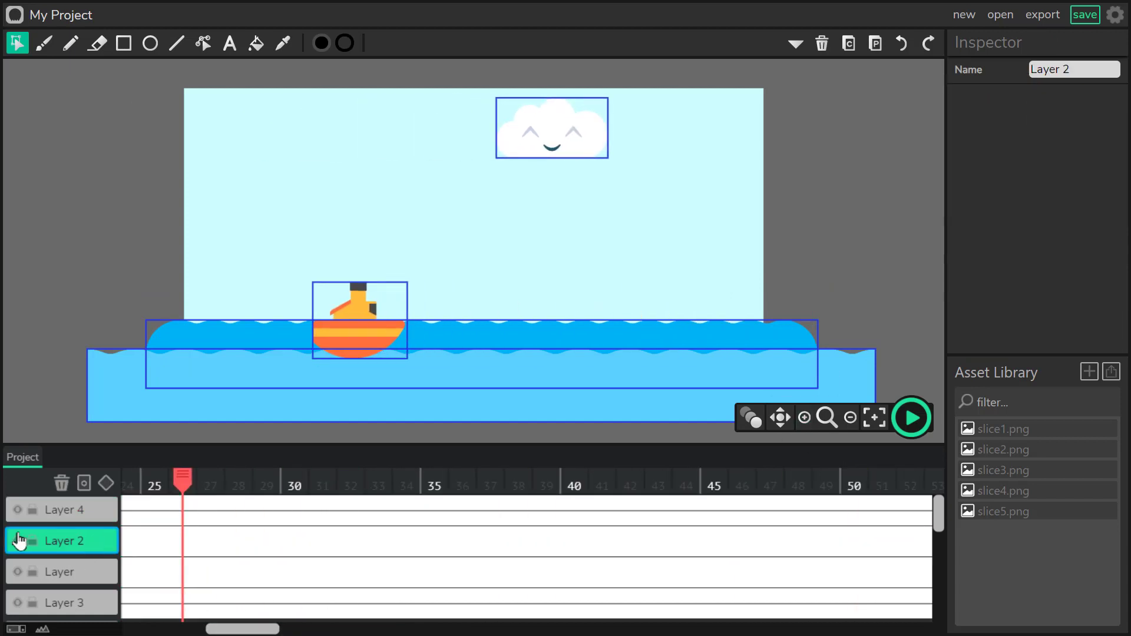
pyautogui.moveTo(109, 497); pyautogui.dragTo(109, 499)
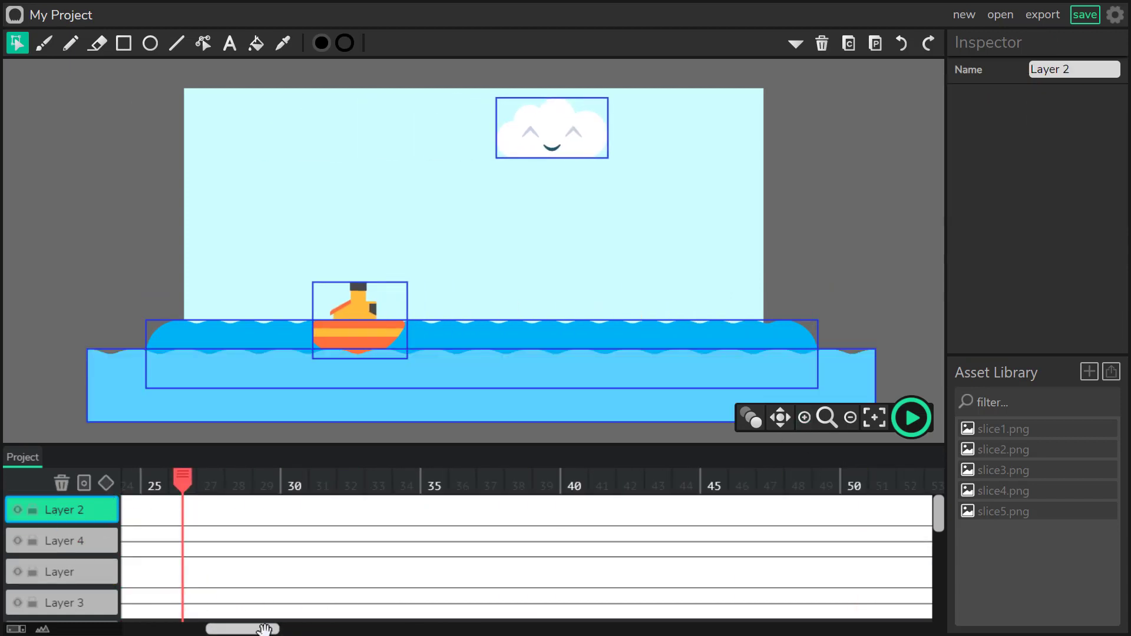
# At frame 17 on Layer 4, add a boat keyframe, shift the boat slightly forward and rotate it about -6.2 degrees
pyautogui.moveTo(264, 629); pyautogui.dragTo(180, 629)
pyautogui.moveTo(791, 485); pyautogui.dragTo(583, 485)
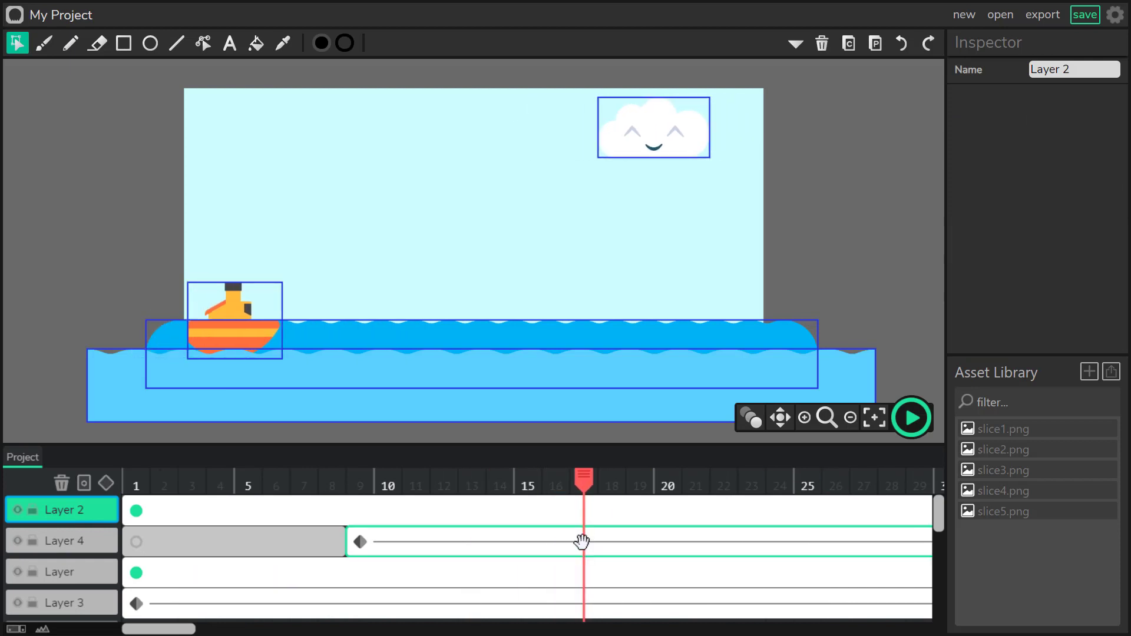
pyautogui.click(583, 540)
pyautogui.moveTo(264, 341); pyautogui.dragTo(293, 335)
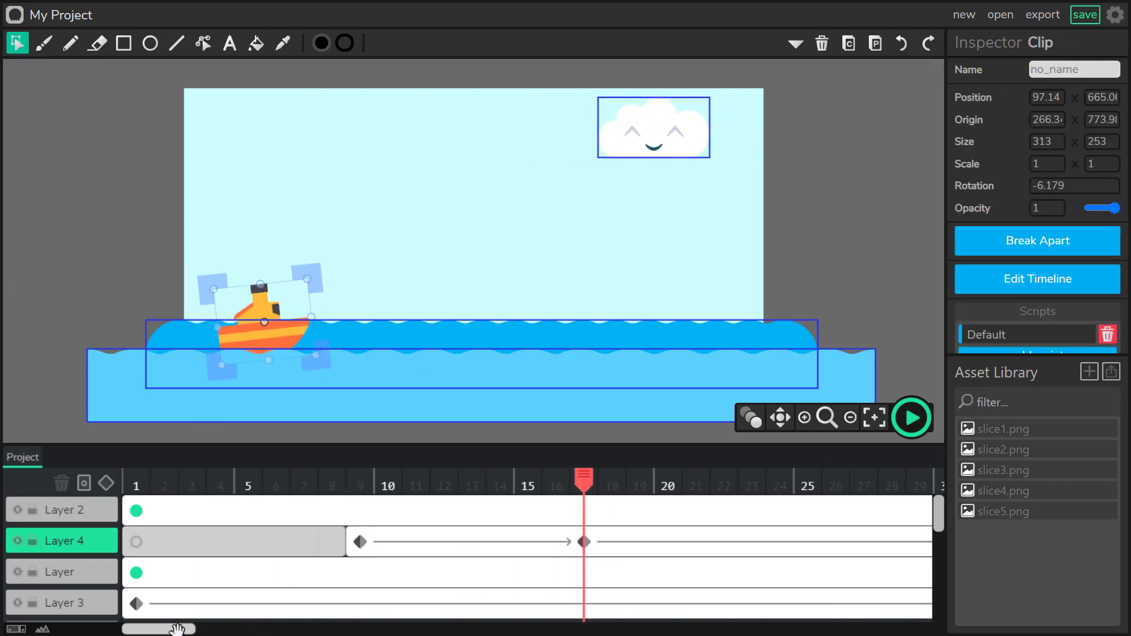
# On Layer 4, add boat keyframes at frames 24 and 29, rotating the boat to about 5.5 and -0.3 degrees respectively
pyautogui.moveTo(177, 629); pyautogui.dragTo(223, 629)
pyautogui.click(404, 542)
pyautogui.moveTo(389, 334); pyautogui.dragTo(401, 337)
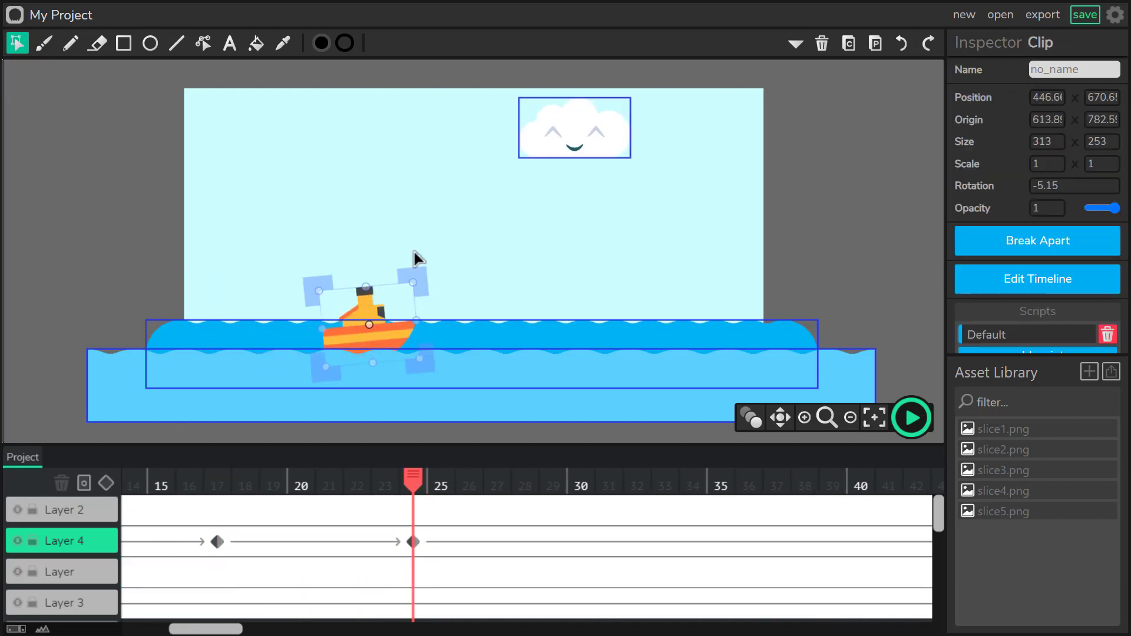
pyautogui.moveTo(396, 484); pyautogui.dragTo(527, 484)
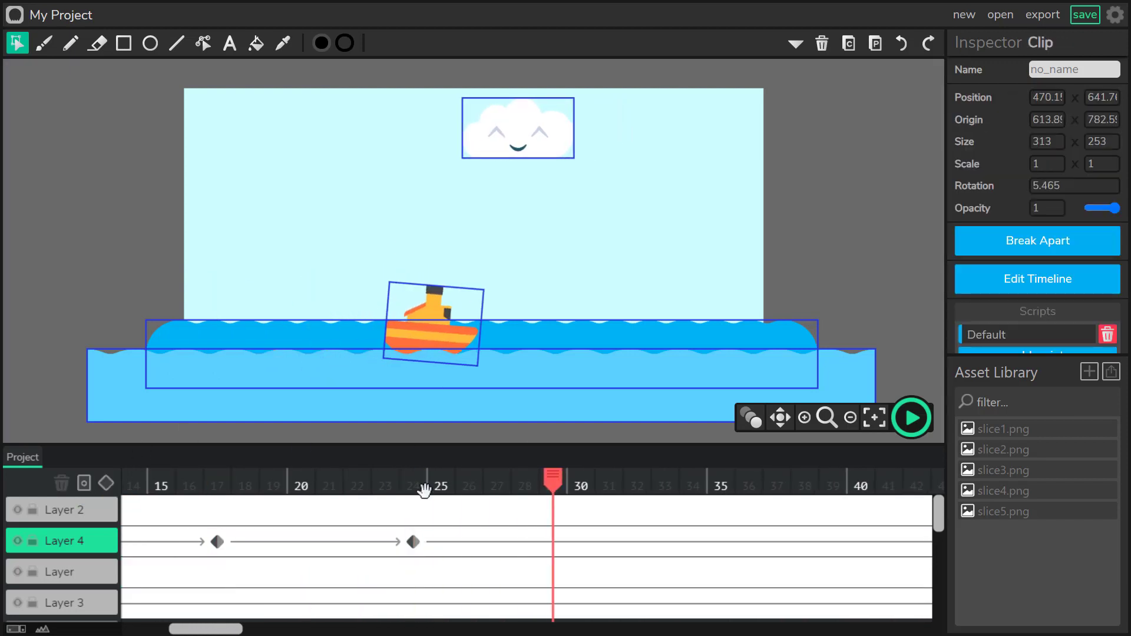
pyautogui.moveTo(440, 329); pyautogui.dragTo(480, 312)
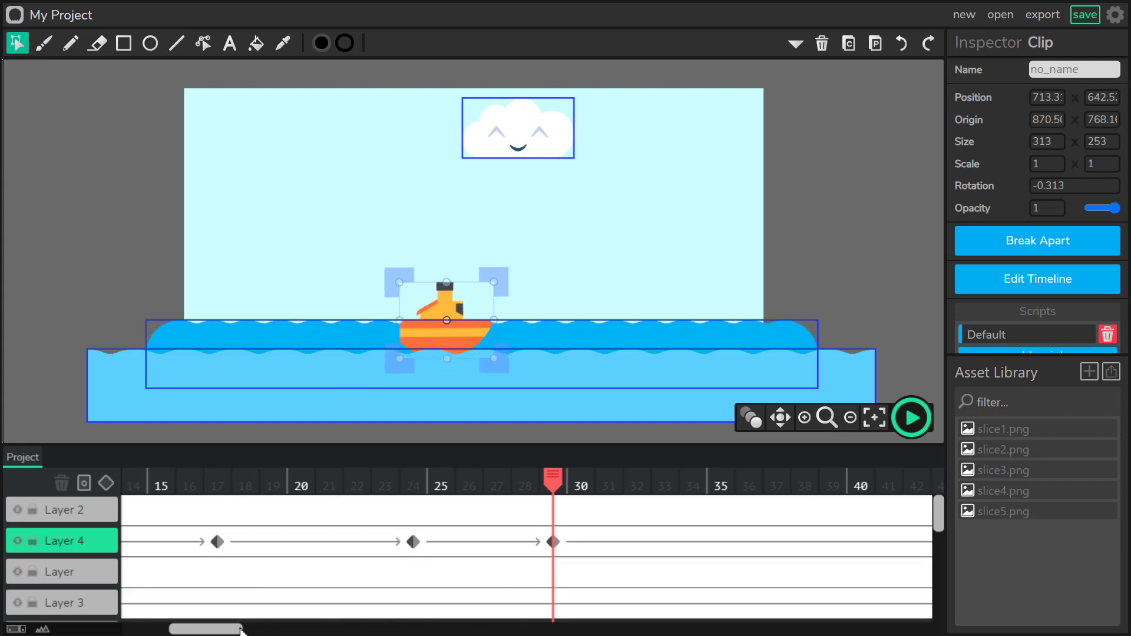
# Add boat keyframes on Layer 4 at frames 38 and 48, shifting the boat slightly and rotating it to about -7.1 and 10.5 degrees respectively
pyautogui.moveTo(240, 630); pyautogui.dragTo(286, 630)
pyautogui.click(454, 537)
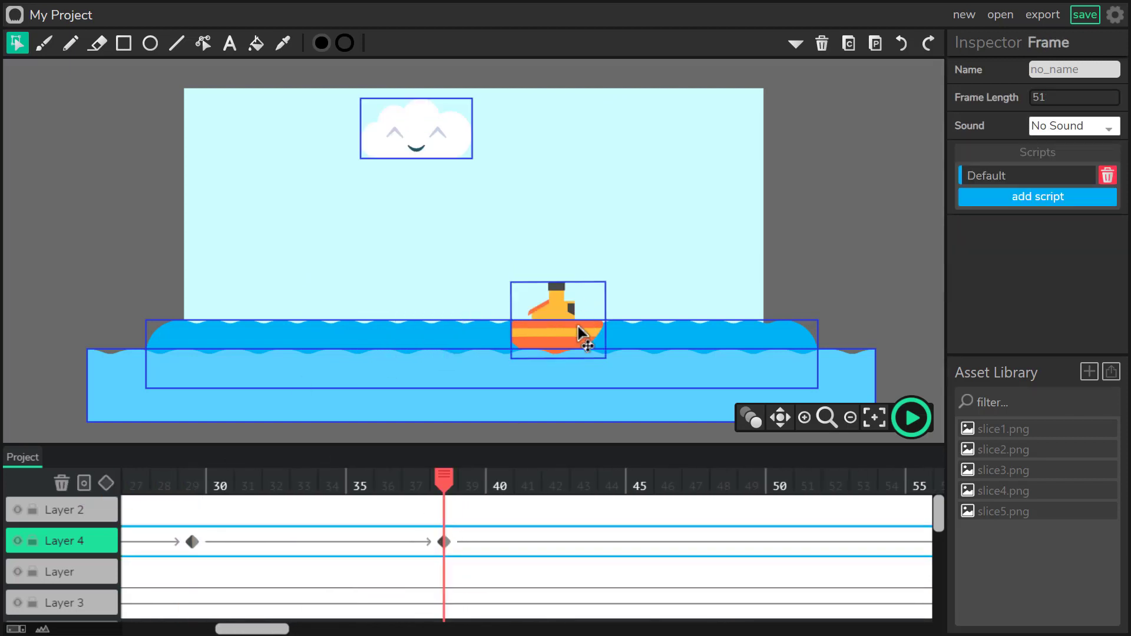
pyautogui.moveTo(571, 332); pyautogui.dragTo(579, 331)
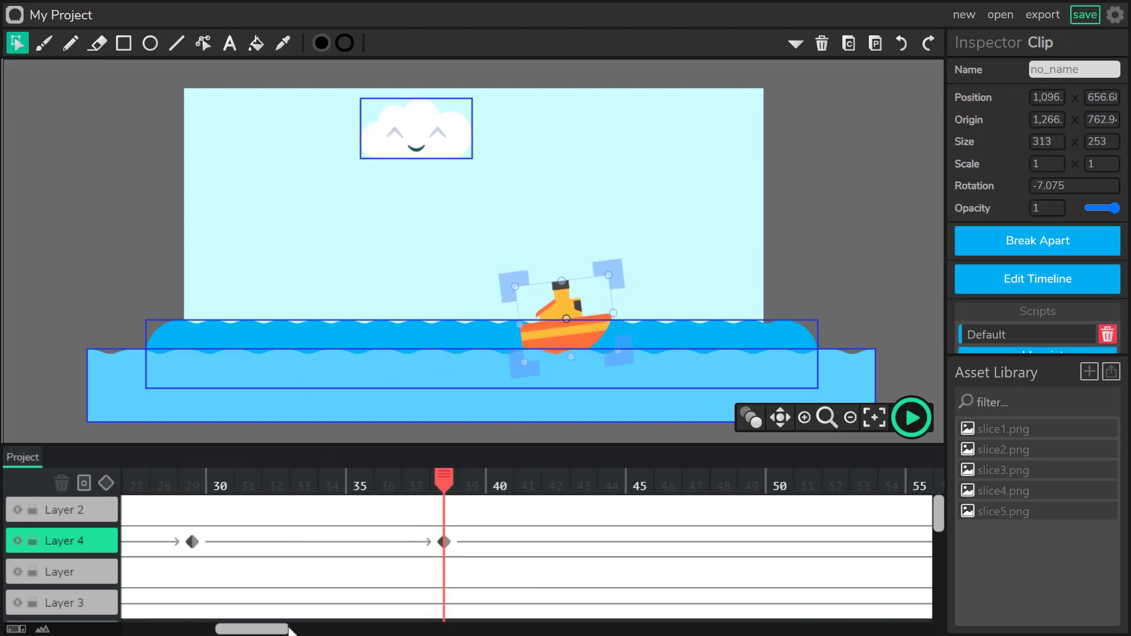
pyautogui.moveTo(288, 630); pyautogui.dragTo(334, 631)
pyautogui.click(371, 541)
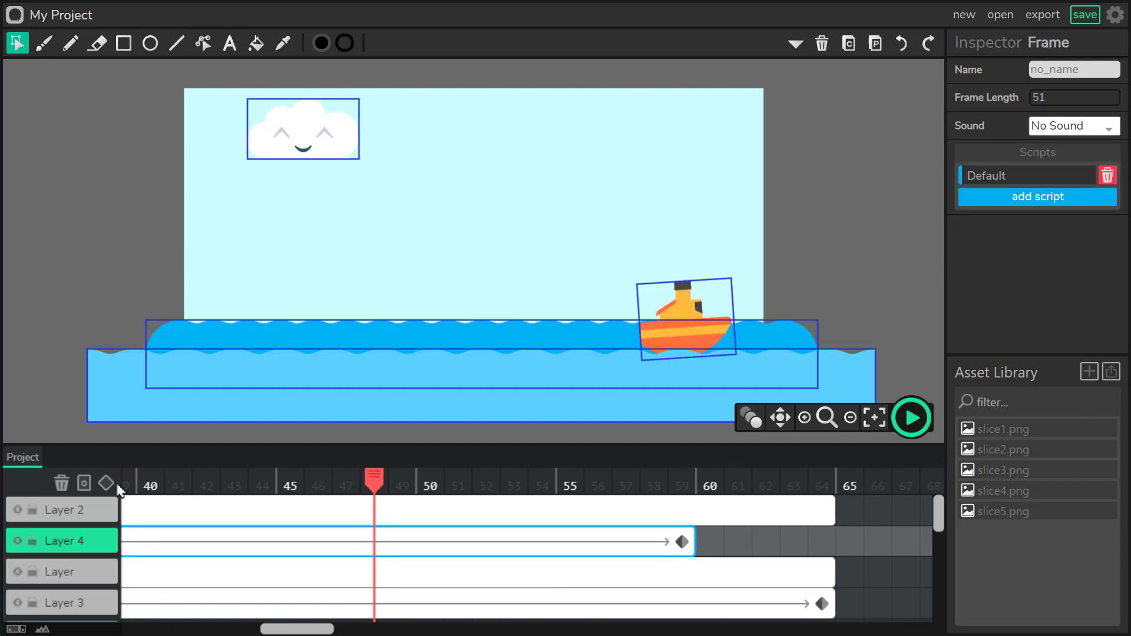
pyautogui.click(704, 323)
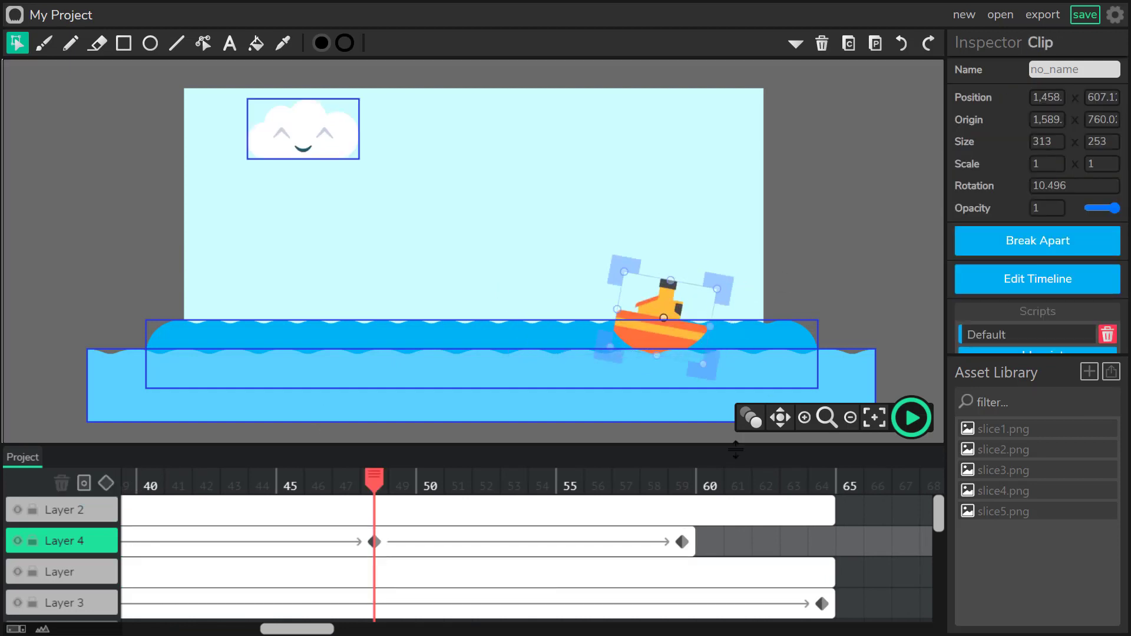
# Preview the animation from frame 1 to examine the boat's rocking motion across the scene
pyautogui.moveTo(263, 630); pyautogui.dragTo(125, 631)
pyautogui.click(136, 482)
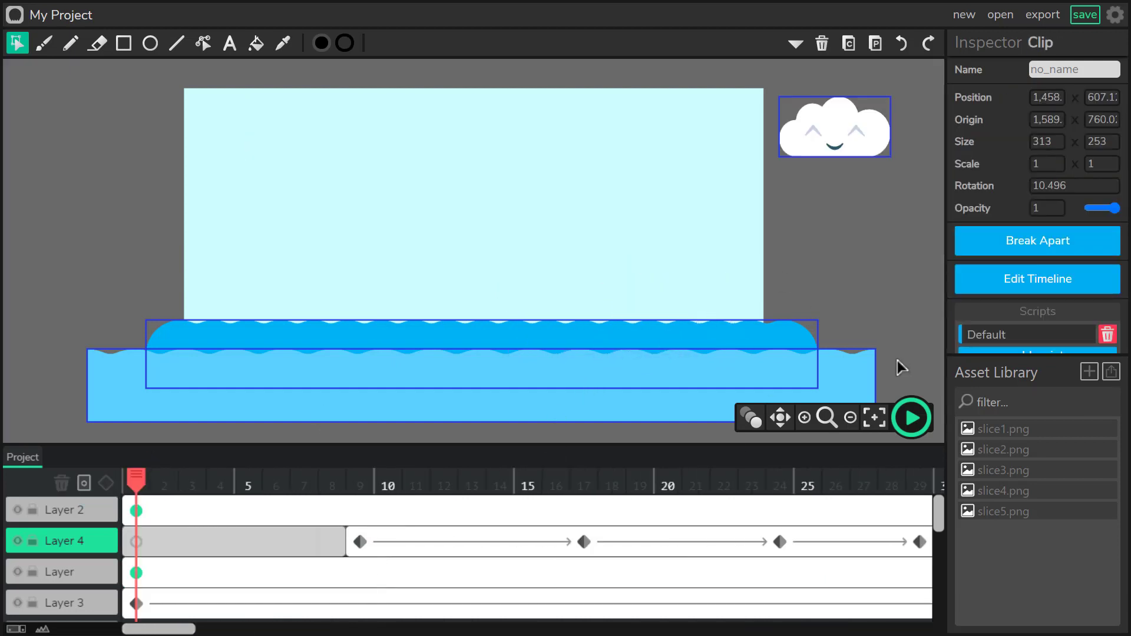
pyautogui.click(911, 417)
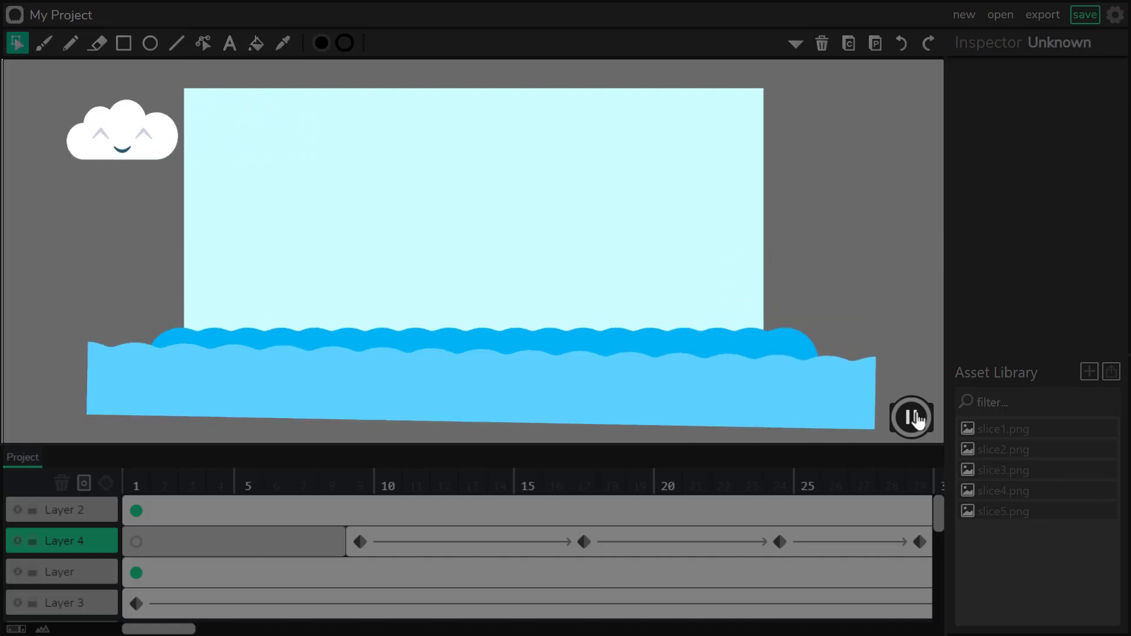
pyautogui.click(911, 417)
# Extend the frames on Layer 2, Layer and Layer 3 to end at frame 74
pyautogui.moveTo(180, 628); pyautogui.dragTo(325, 632)
pyautogui.moveTo(456, 510); pyautogui.dragTo(736, 510)
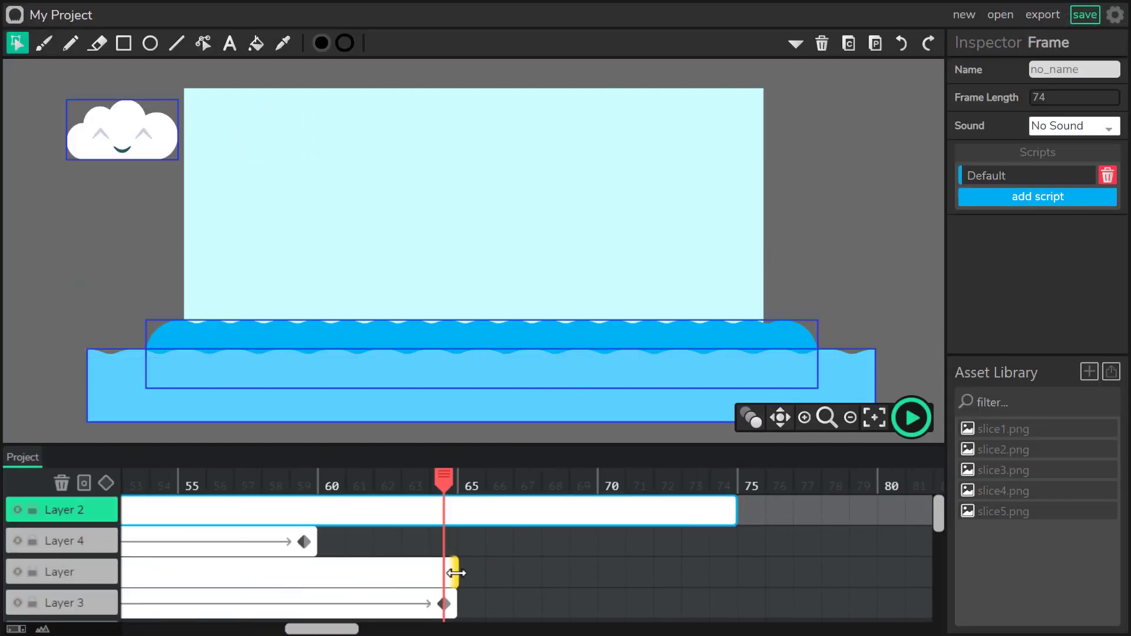
pyautogui.moveTo(454, 572); pyautogui.dragTo(738, 571)
pyautogui.moveTo(458, 604); pyautogui.dragTo(737, 602)
# Play the extended animation from frame 1 to check the timing of the boat, waves and cloud
pyautogui.moveTo(306, 629); pyautogui.dragTo(144, 629)
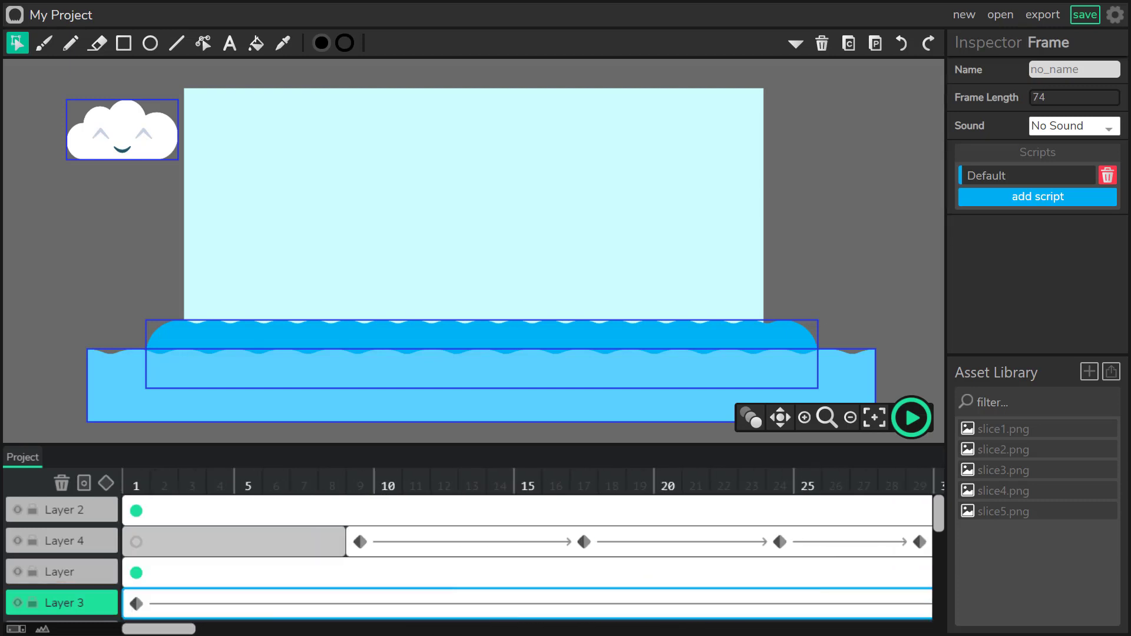
pyautogui.click(136, 485)
pyautogui.click(911, 418)
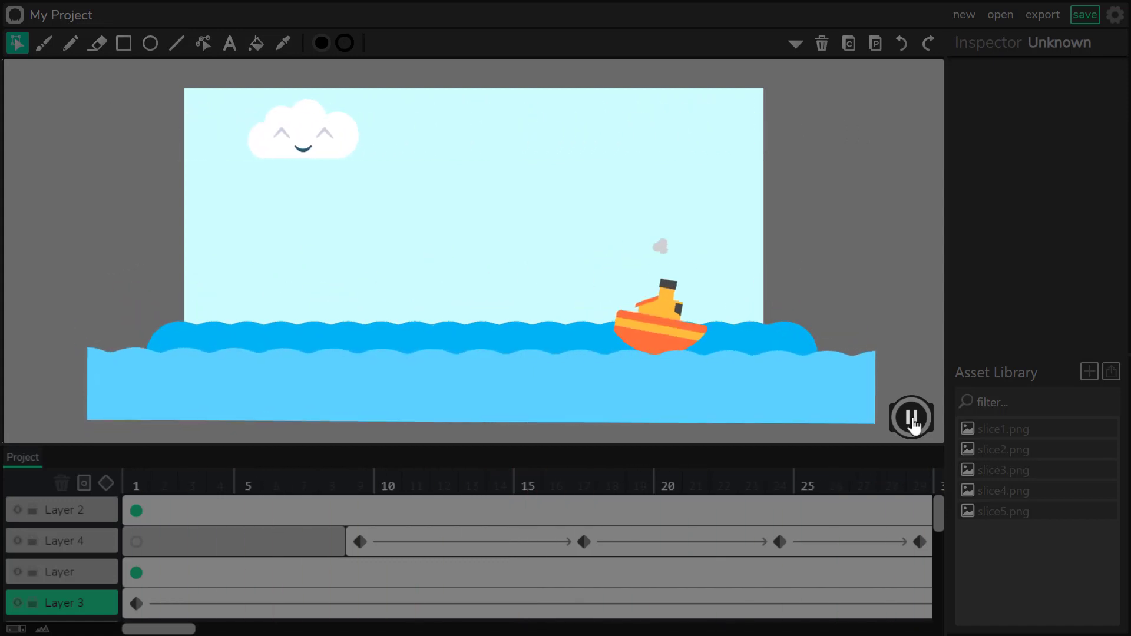
pyautogui.click(911, 418)
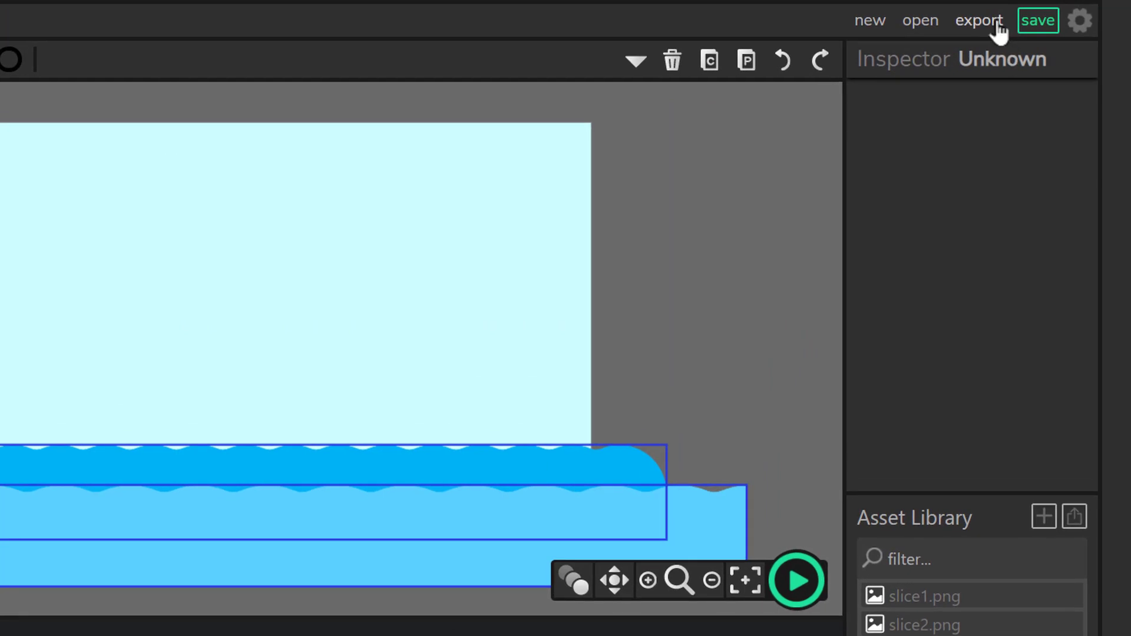
# Export the project as an MP4 video named My Project
pyautogui.click(994, 24)
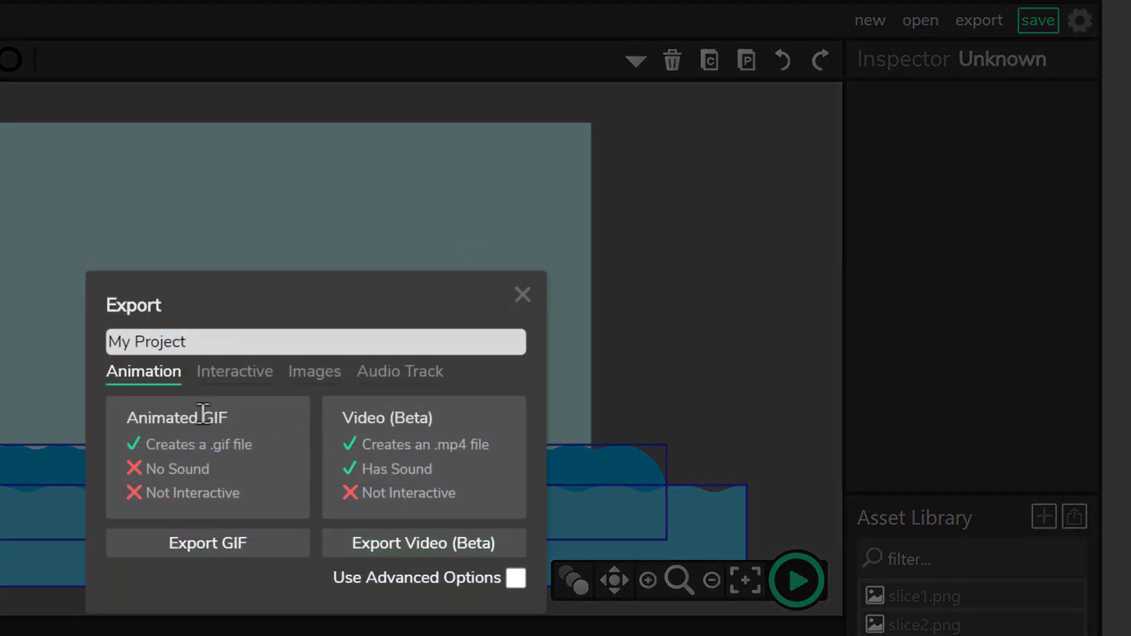
pyautogui.click(381, 543)
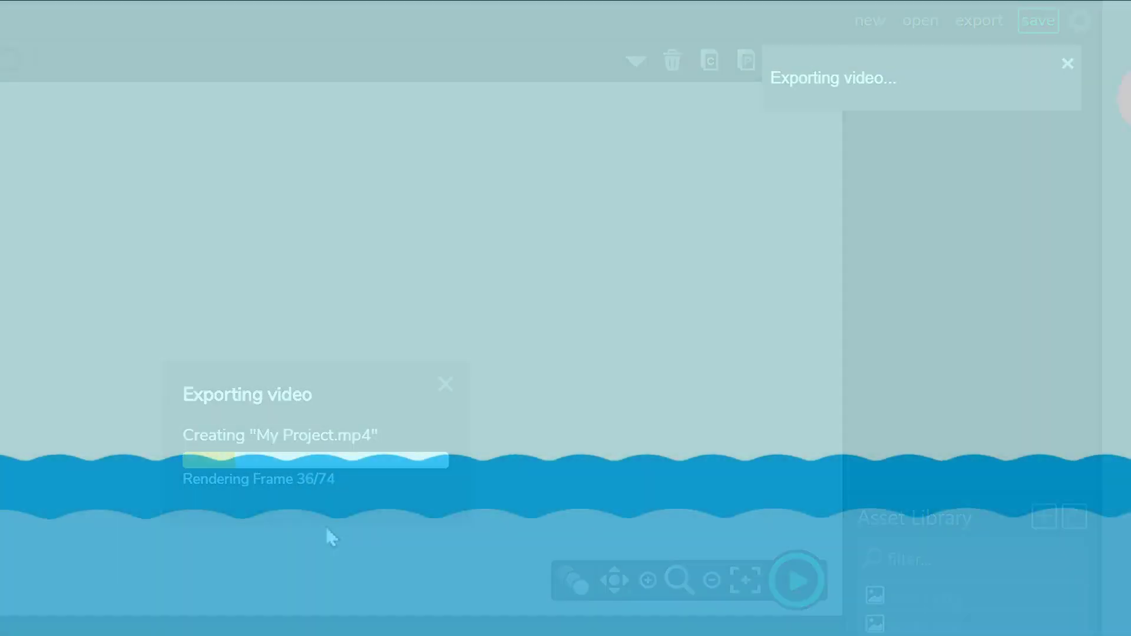